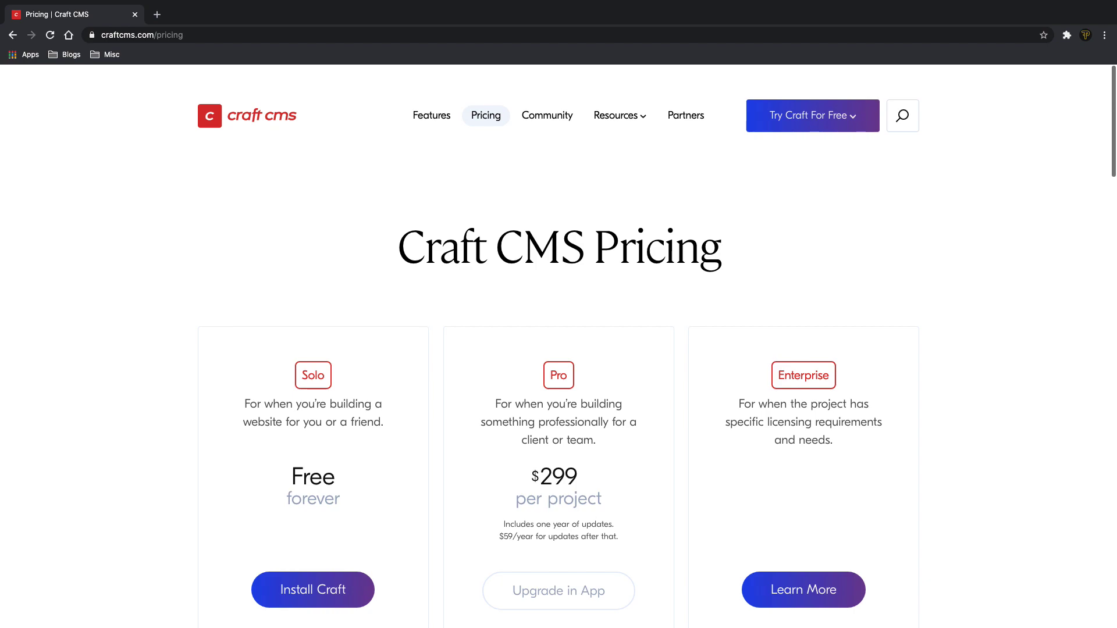
Go to the Craft CMS homepage and scroll down to its product showcase.
scroll(345, 149, "down", 4)
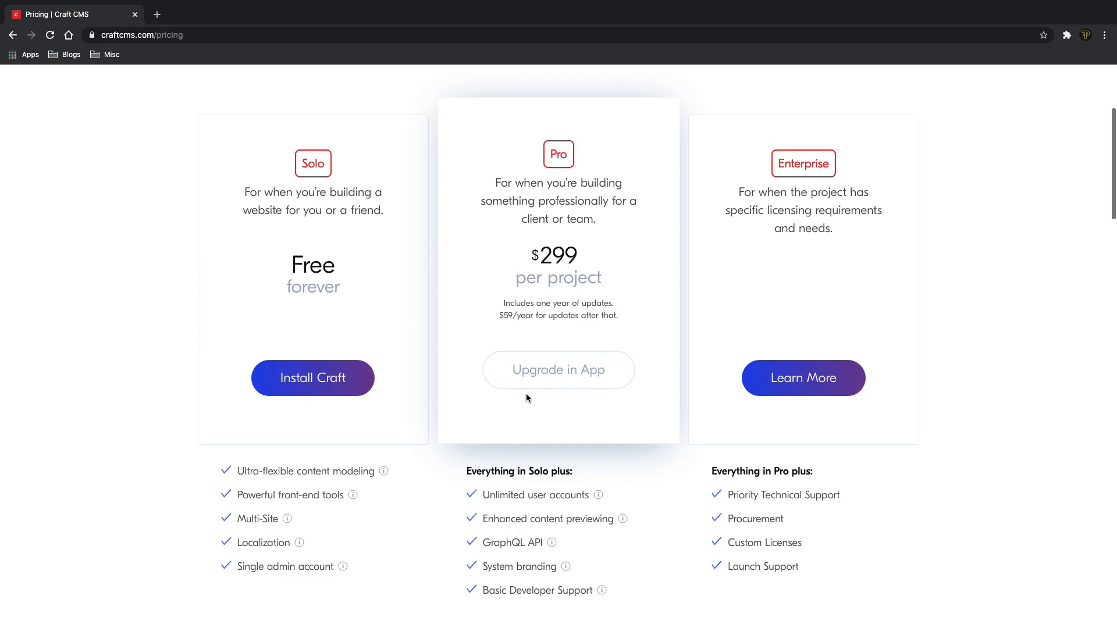
scroll(530, 442, "up", 1)
scroll(533, 476, "up", 2)
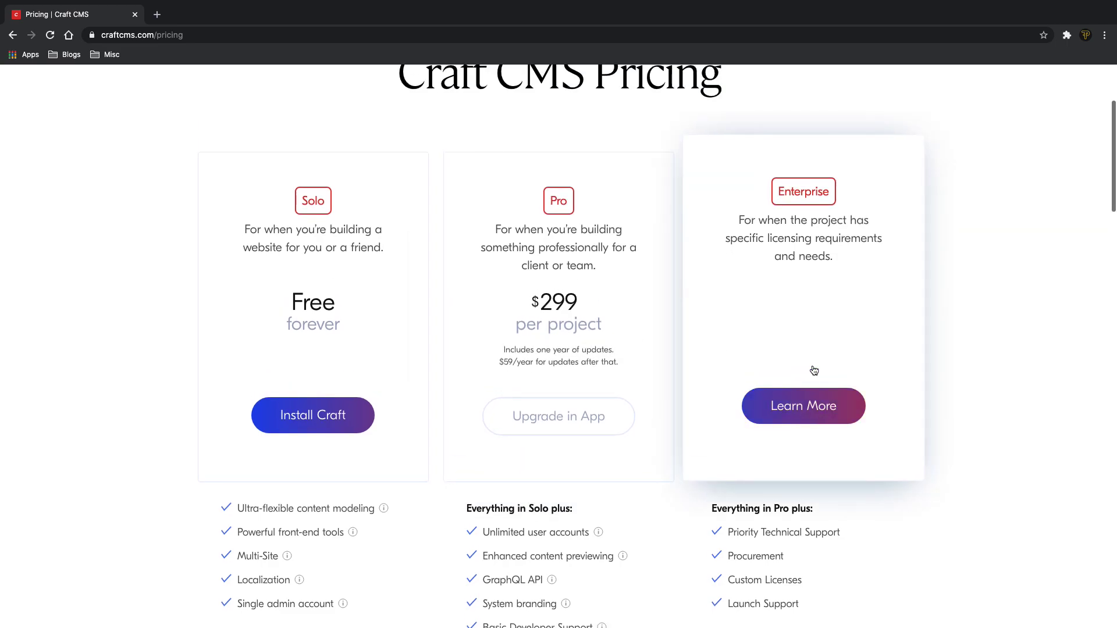
scroll(434, 384, "down", 3)
scroll(408, 349, "up", 8)
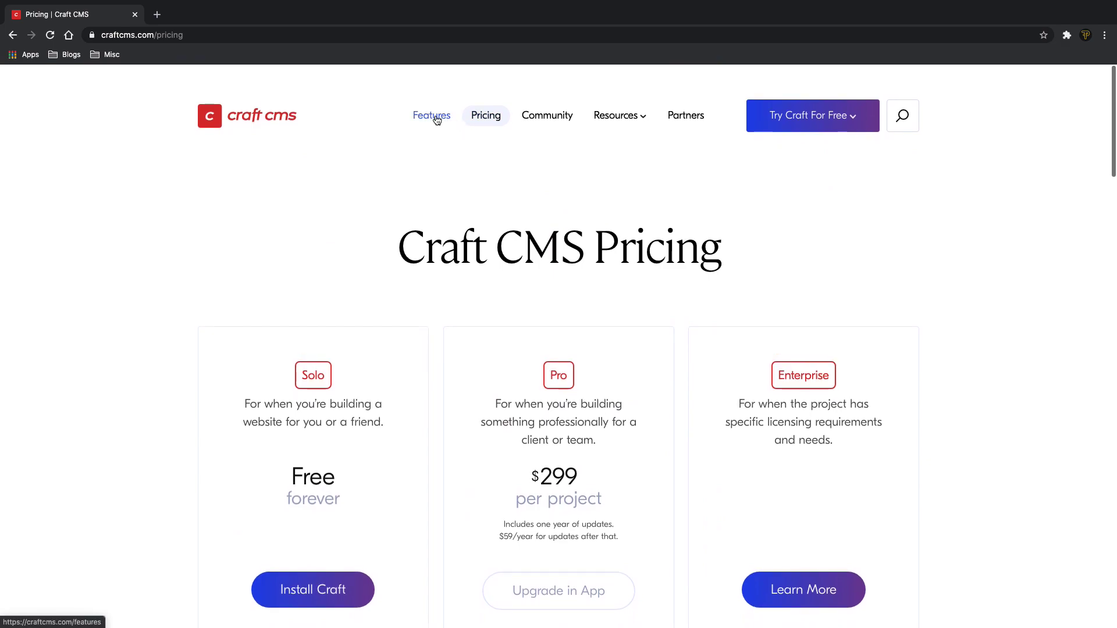
left_click(266, 118)
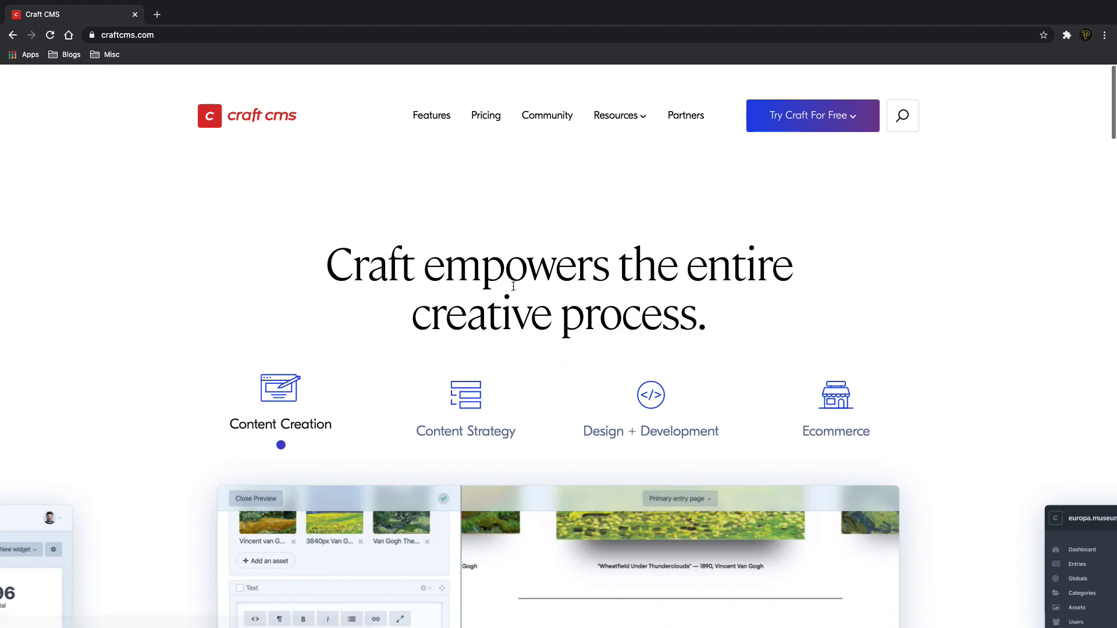
scroll(545, 287, "down", 1)
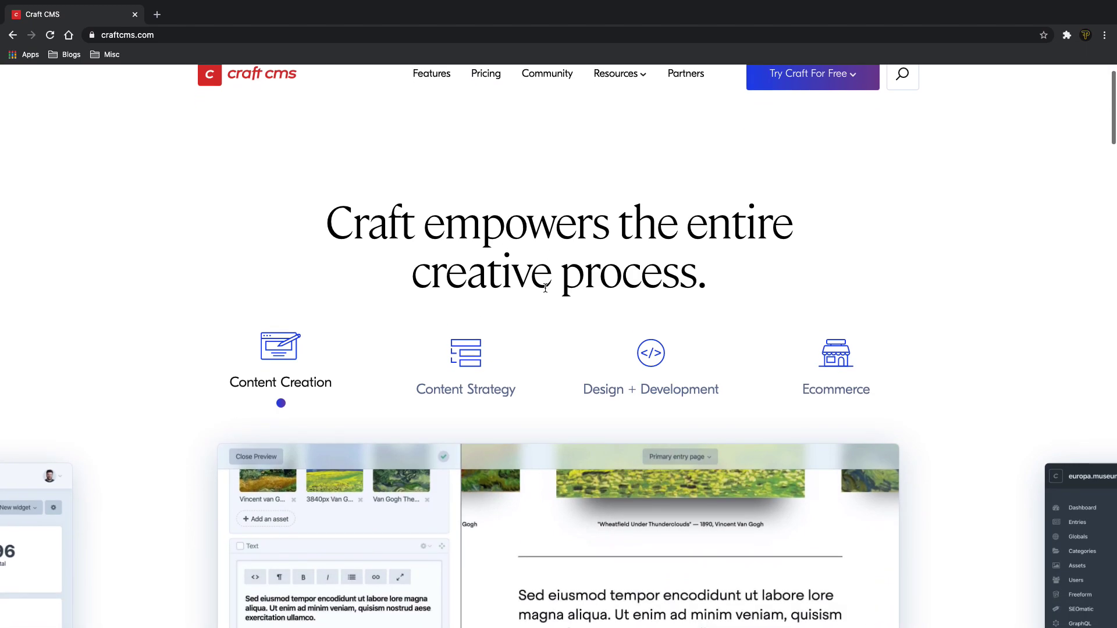
scroll(545, 288, "down", 4)
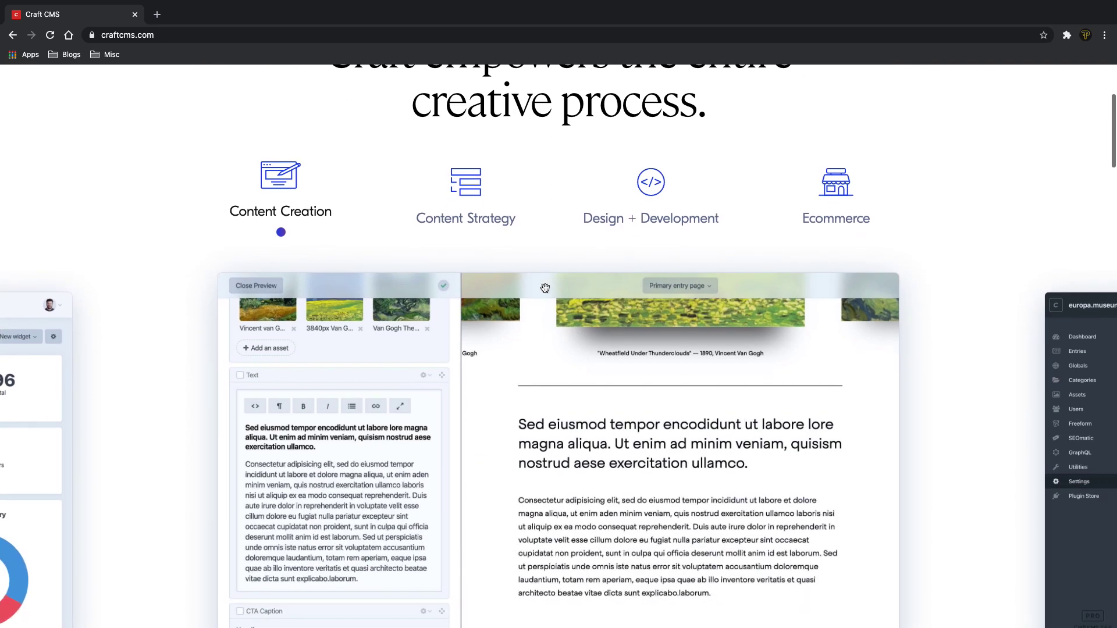
scroll(501, 418, "down", 2)
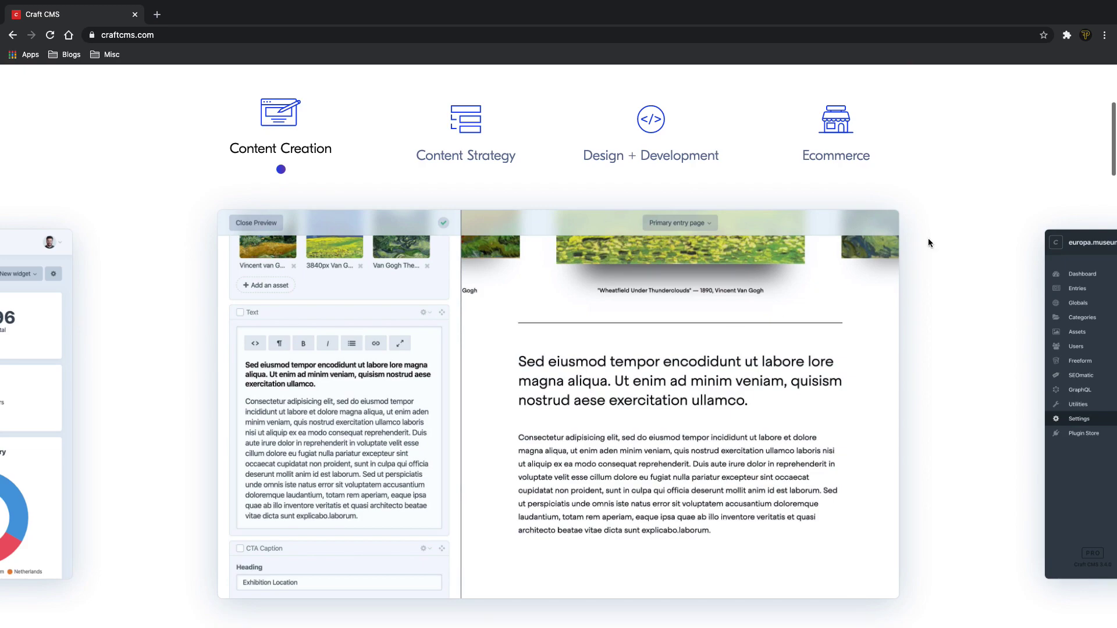
Switch the showcase through Ecommerce and Design + Development to the Content Strategy example.
left_click(860, 156)
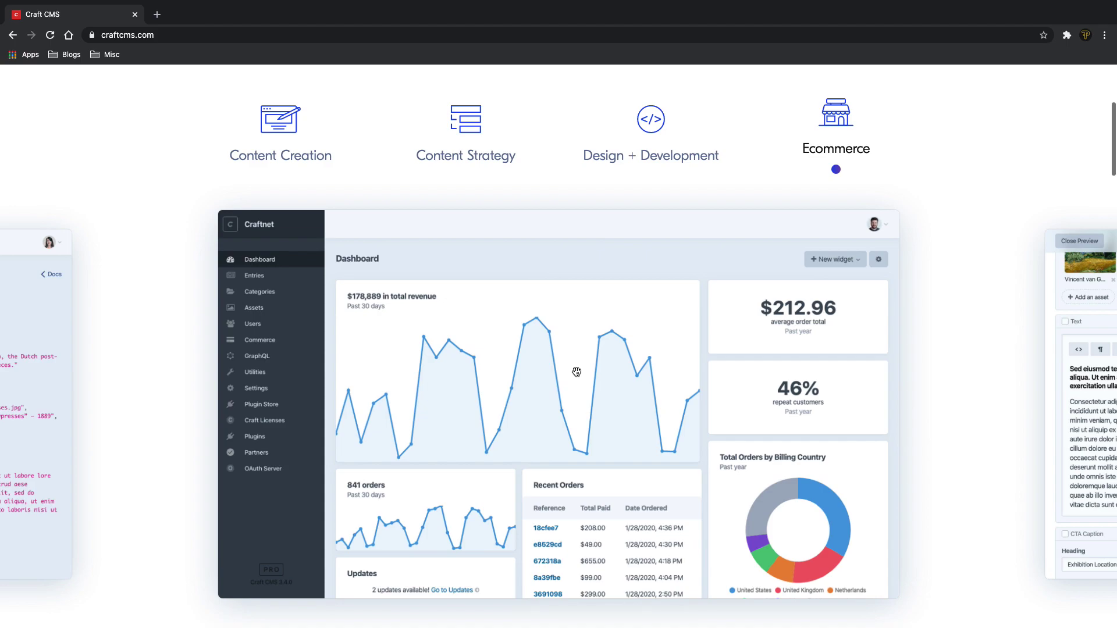
left_click(650, 155)
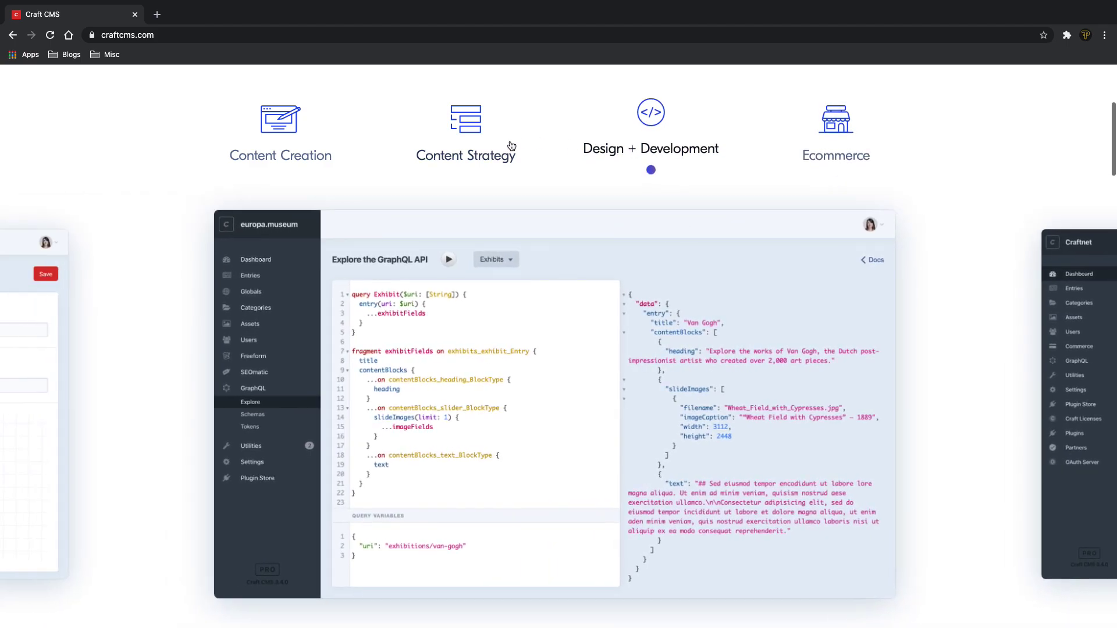
left_click(466, 156)
scroll(421, 173, "up", 5)
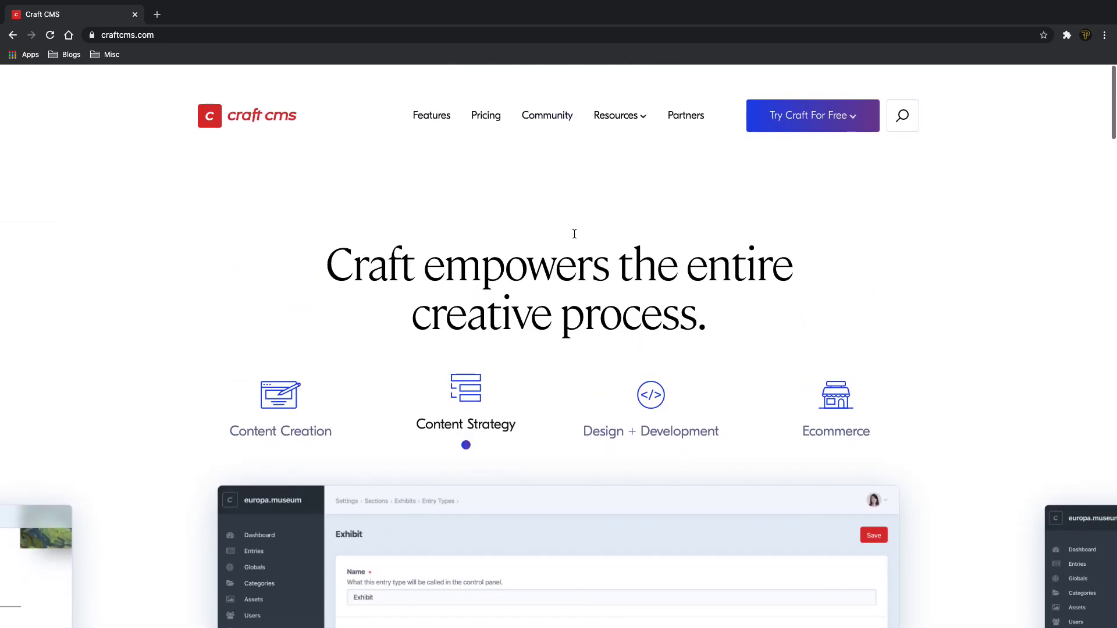
Scroll down the Cloudways homepage to its hosting platform showcase.
scroll(569, 522, "down", 3)
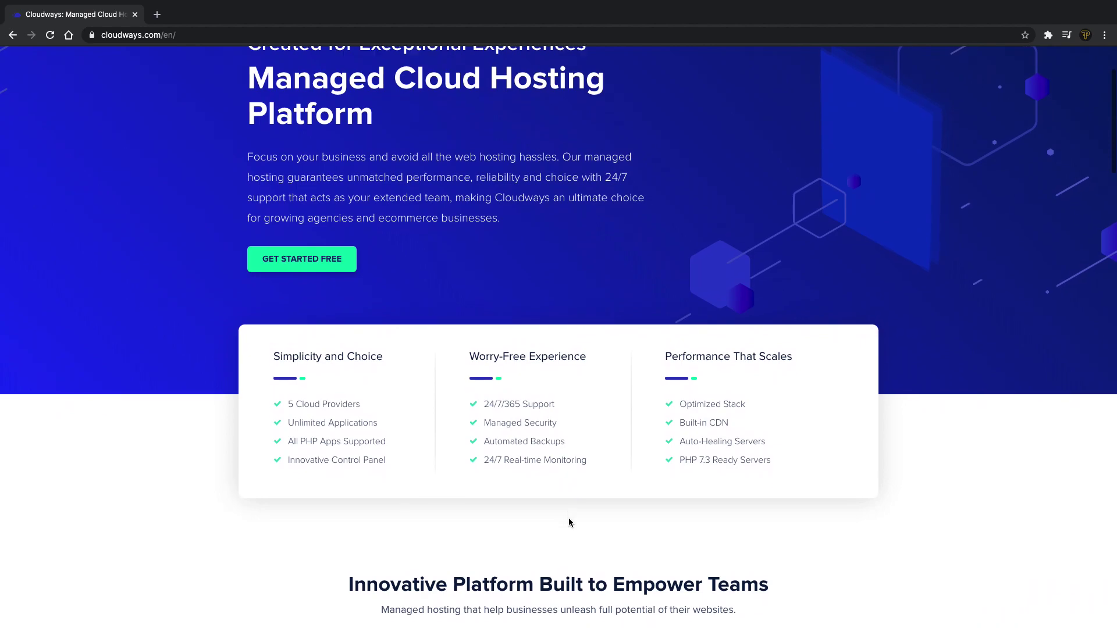
scroll(569, 522, "down", 1)
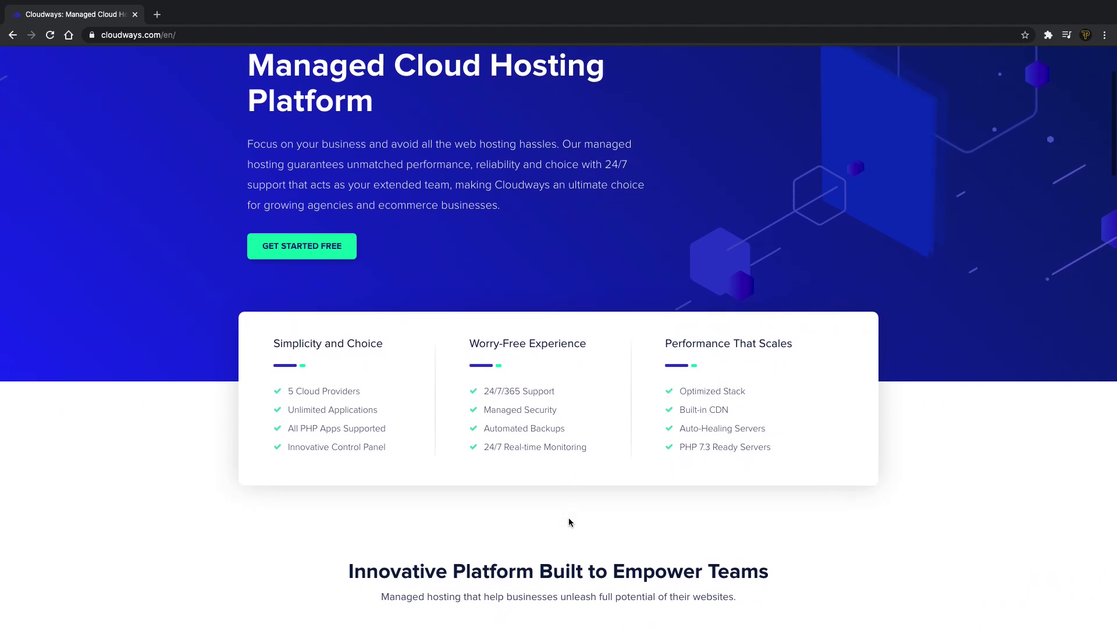
scroll(569, 522, "down", 1)
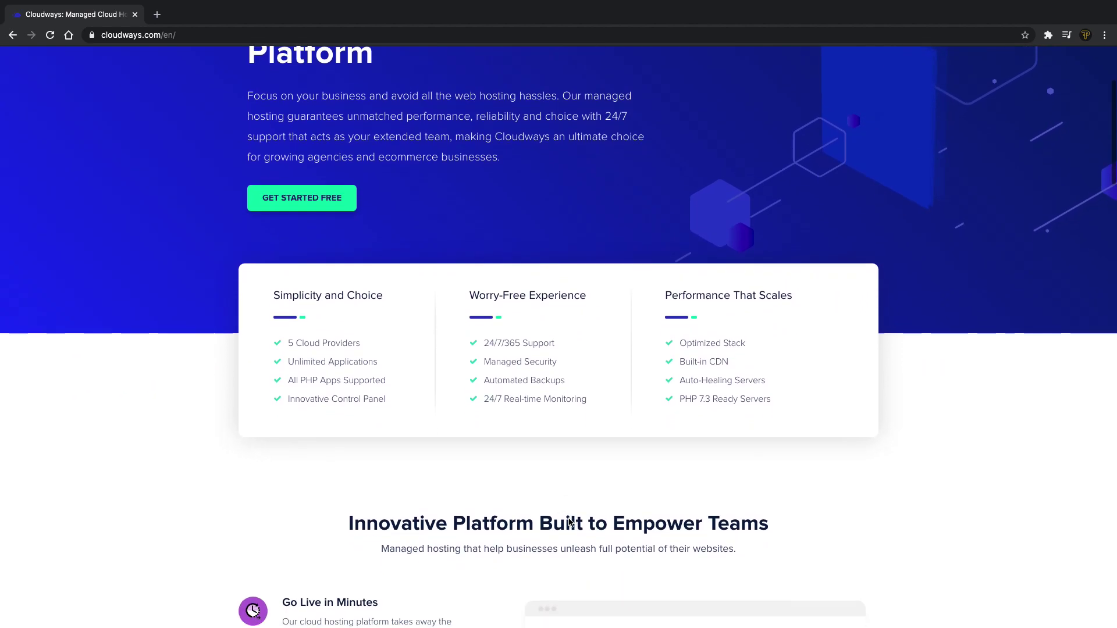
scroll(569, 522, "down", 2)
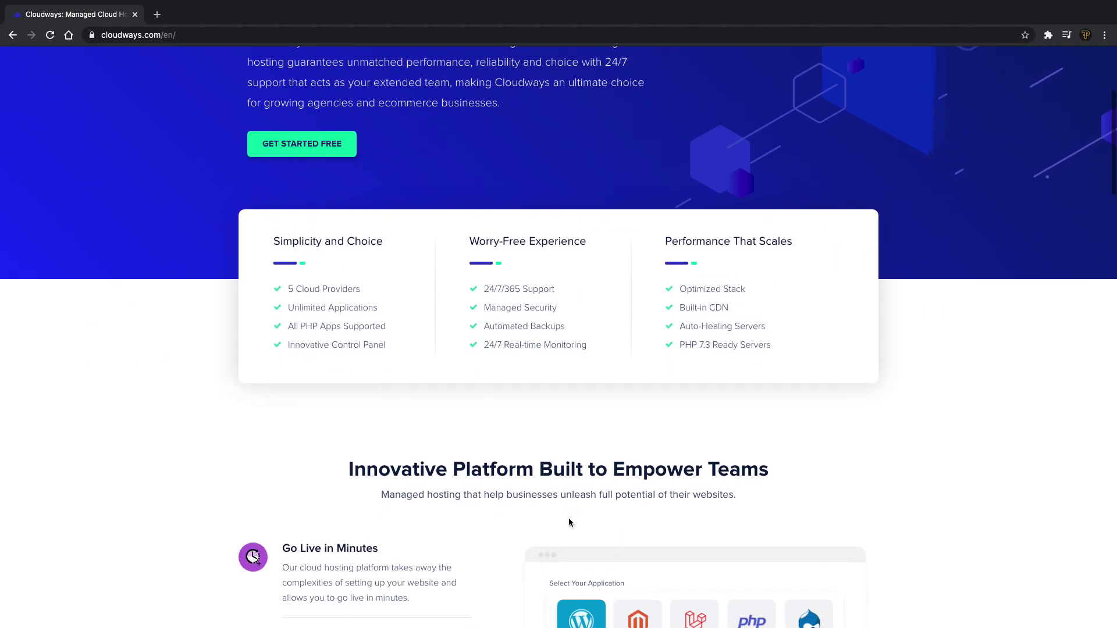
scroll(569, 522, "down", 3)
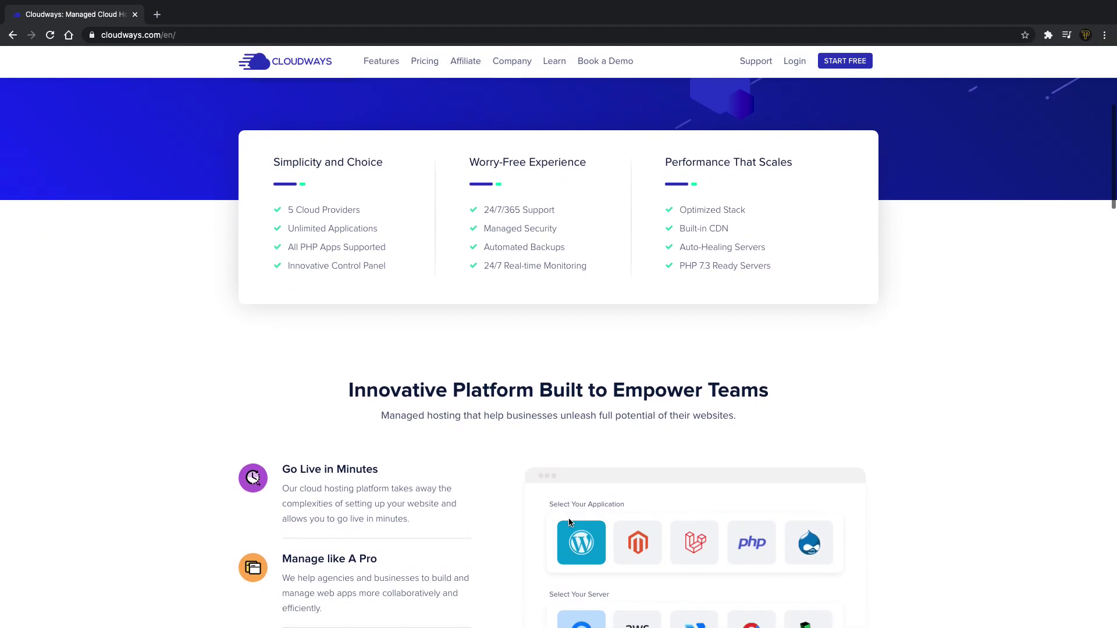
scroll(568, 521, "down", 2)
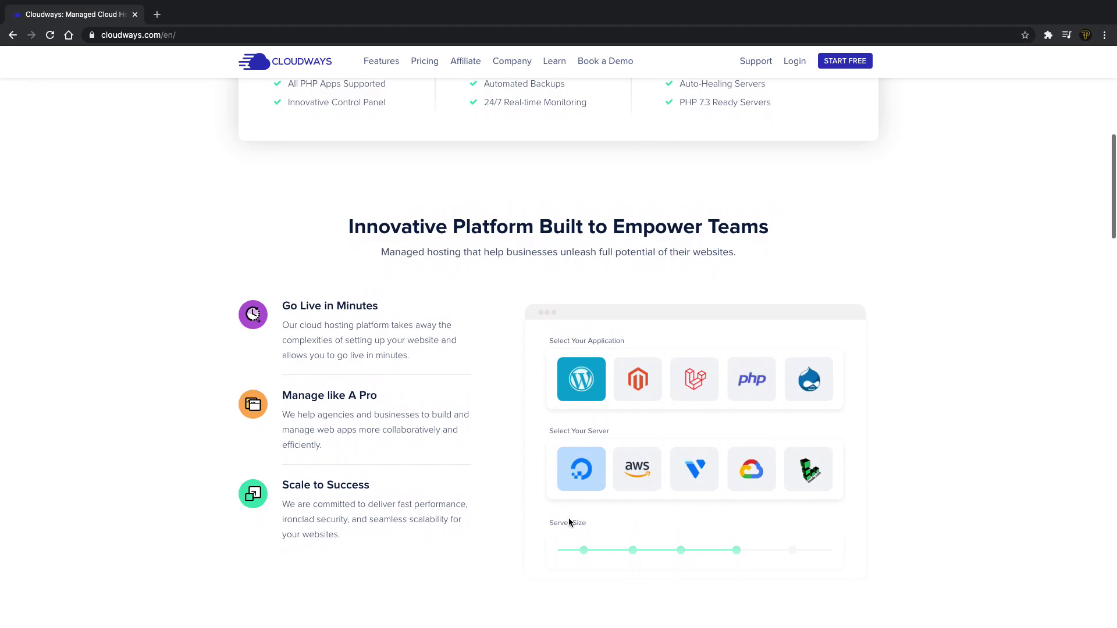
scroll(569, 522, "down", 2)
scroll(569, 522, "down", 2)
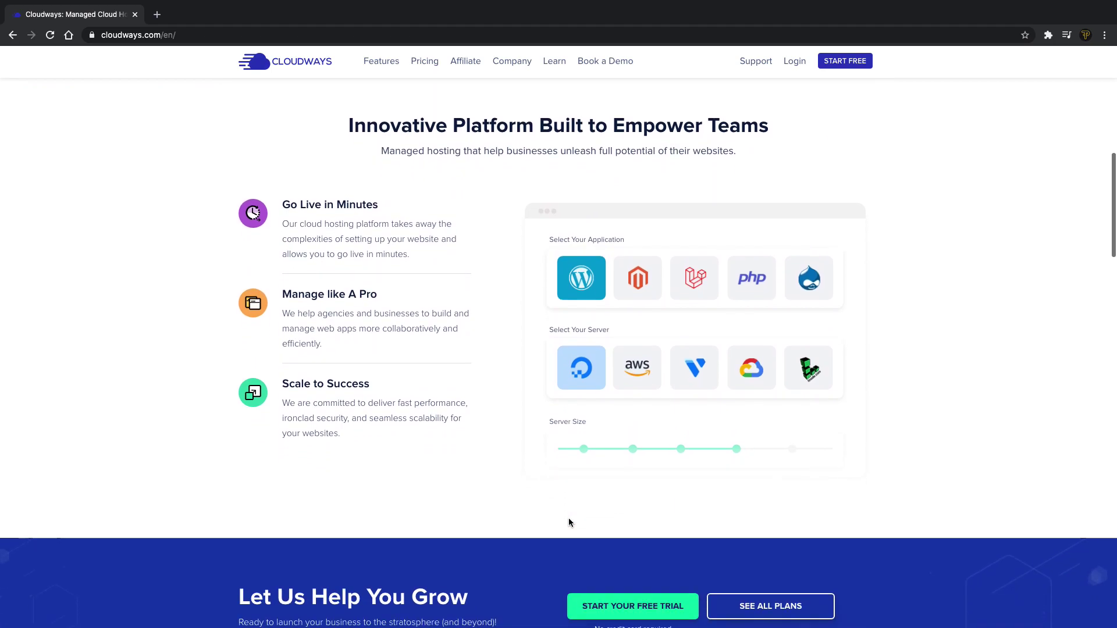
scroll(569, 522, "down", 2)
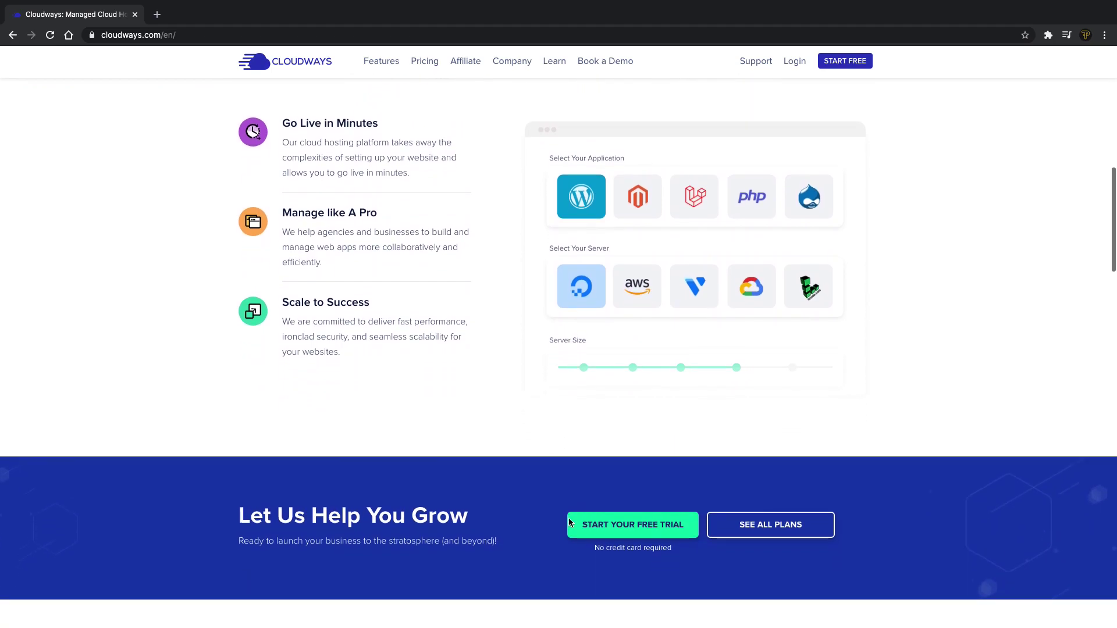
scroll(569, 522, "down", 1)
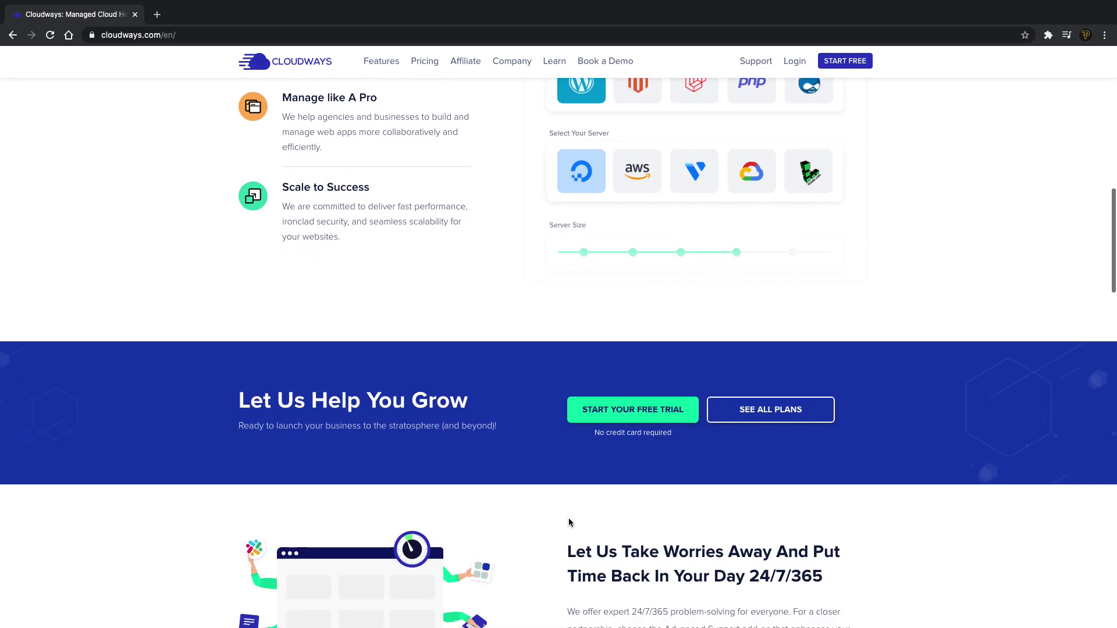
scroll(569, 522, "down", 2)
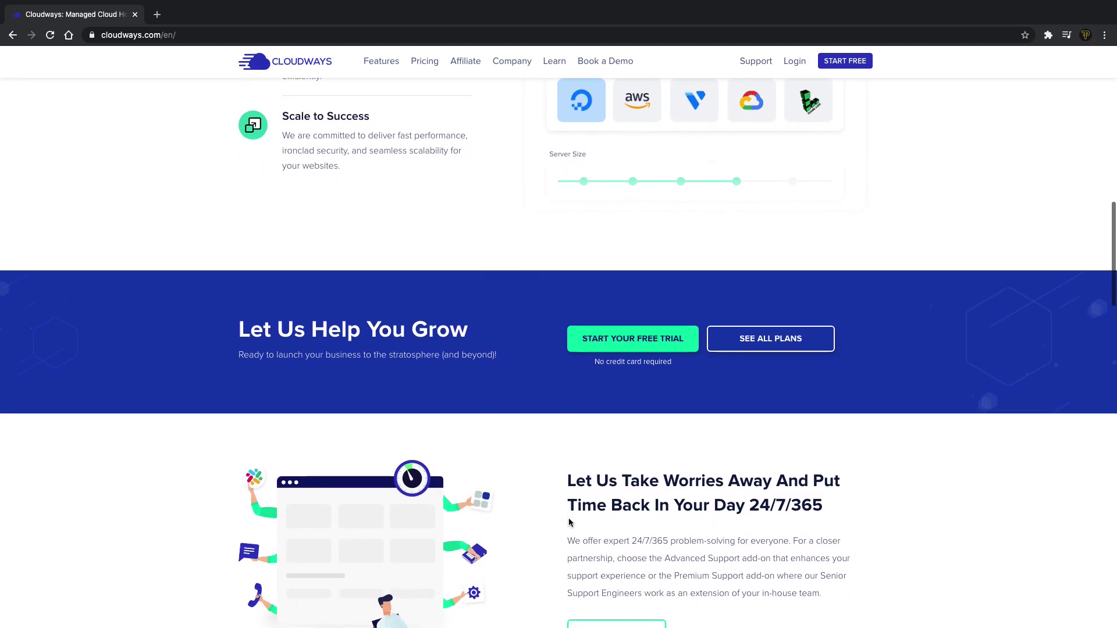
scroll(569, 522, "down", 2)
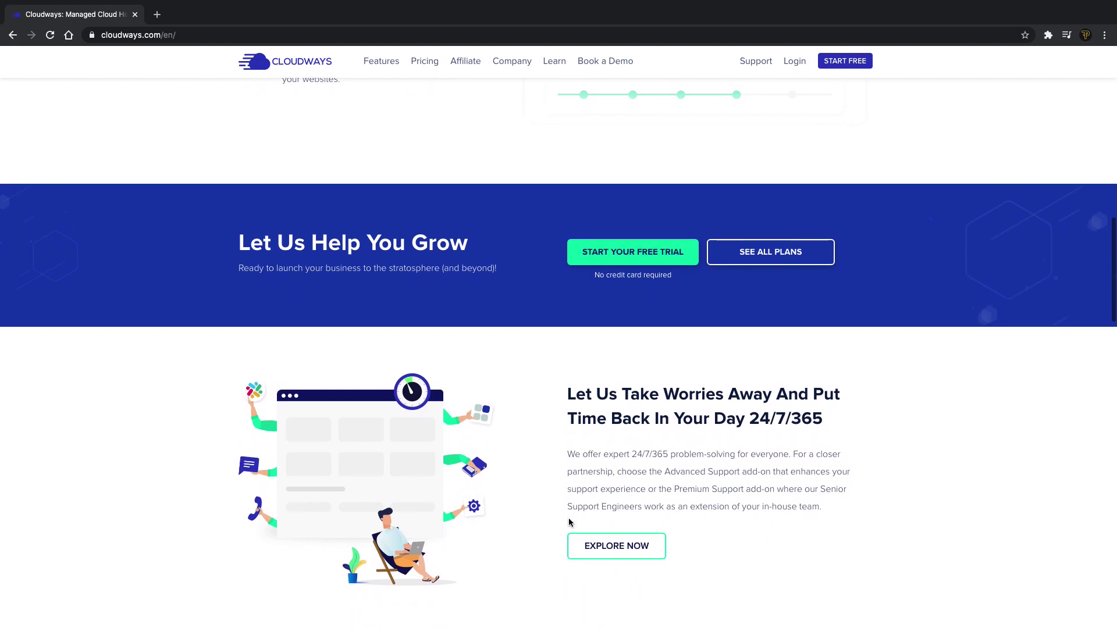
scroll(570, 523, "down", 2)
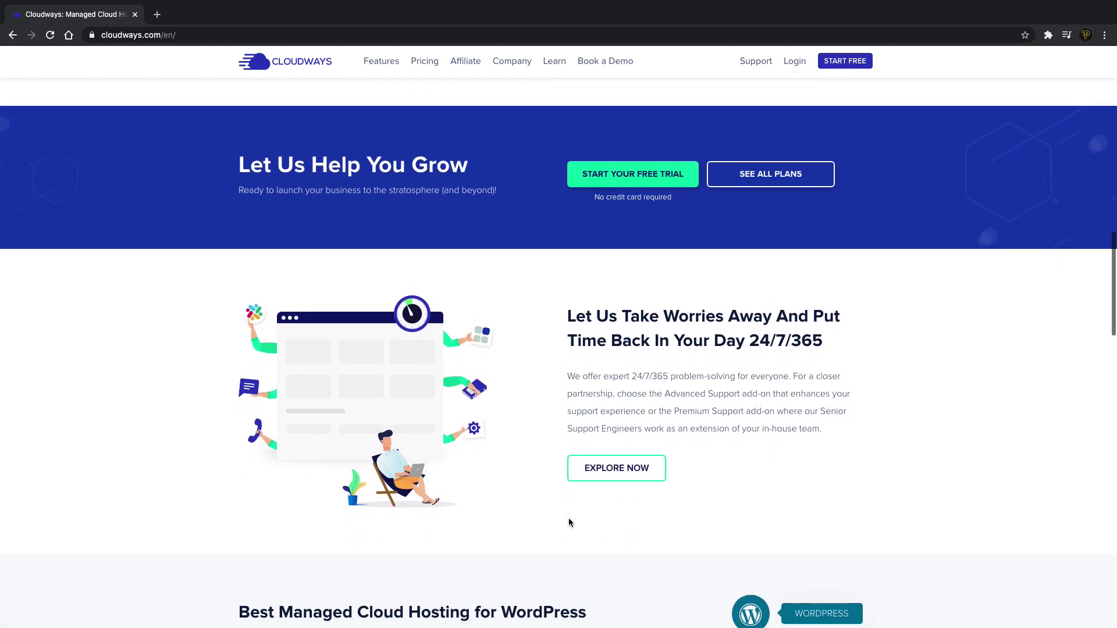
scroll(569, 522, "down", 3)
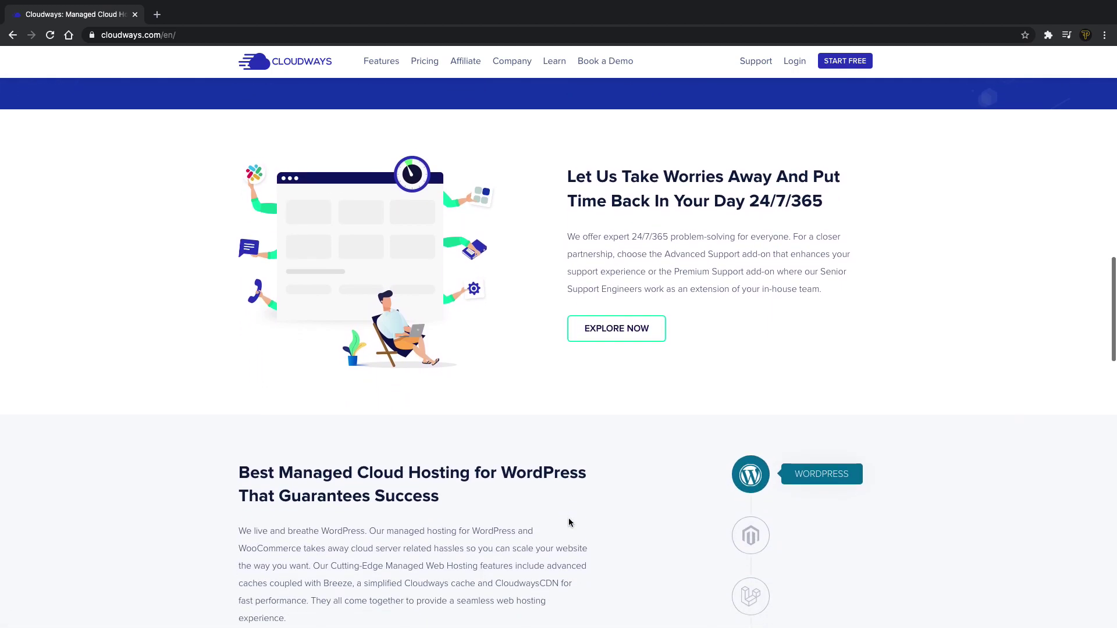
scroll(569, 522, "down", 3)
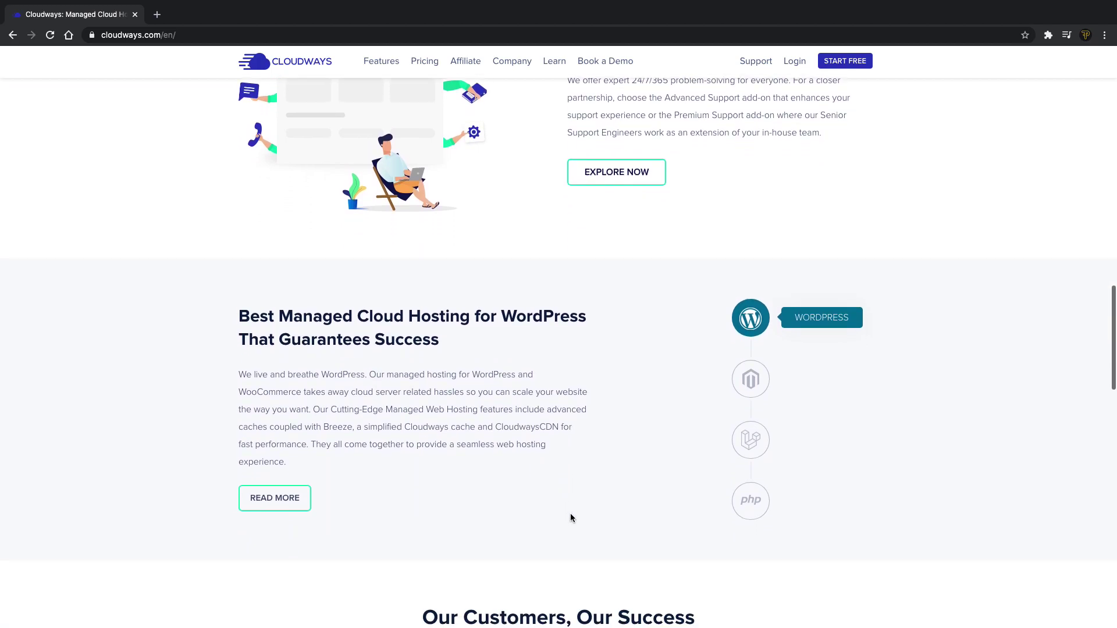
Switch the showcase through Magento and Laravel to PHP, then scroll past testimonials to Our Partners.
left_click(754, 370)
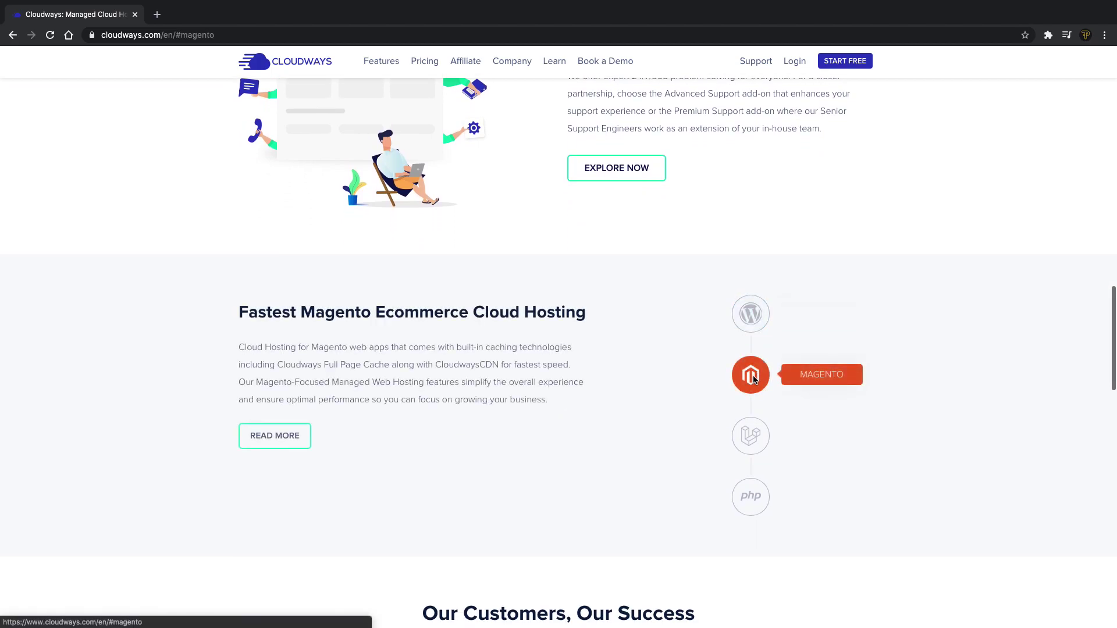
left_click(753, 439)
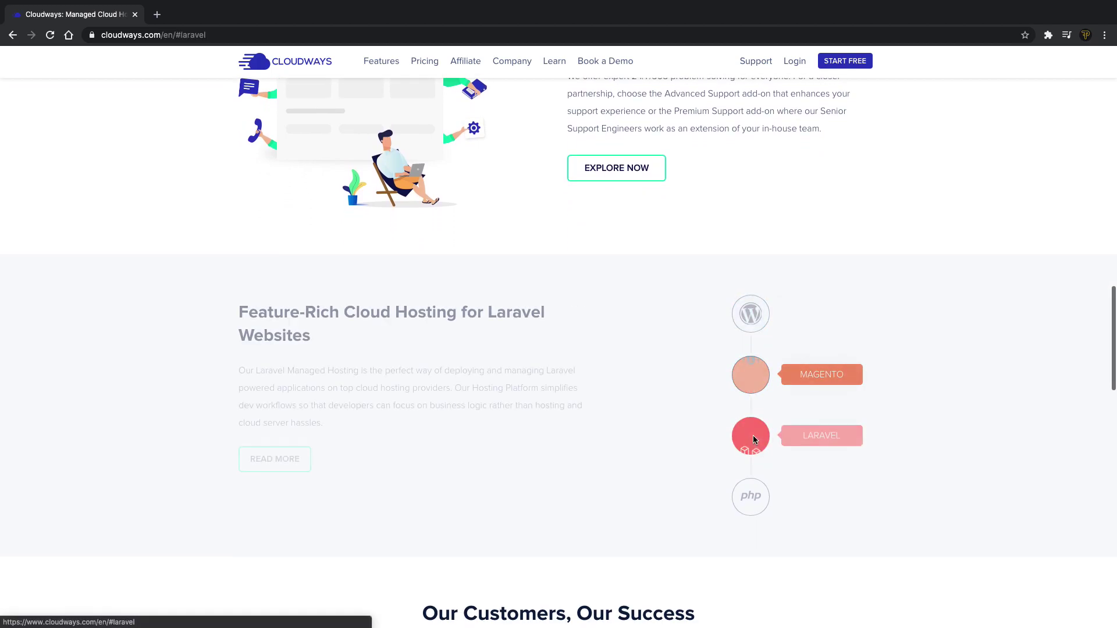
left_click(750, 496)
scroll(750, 497, "down", 3)
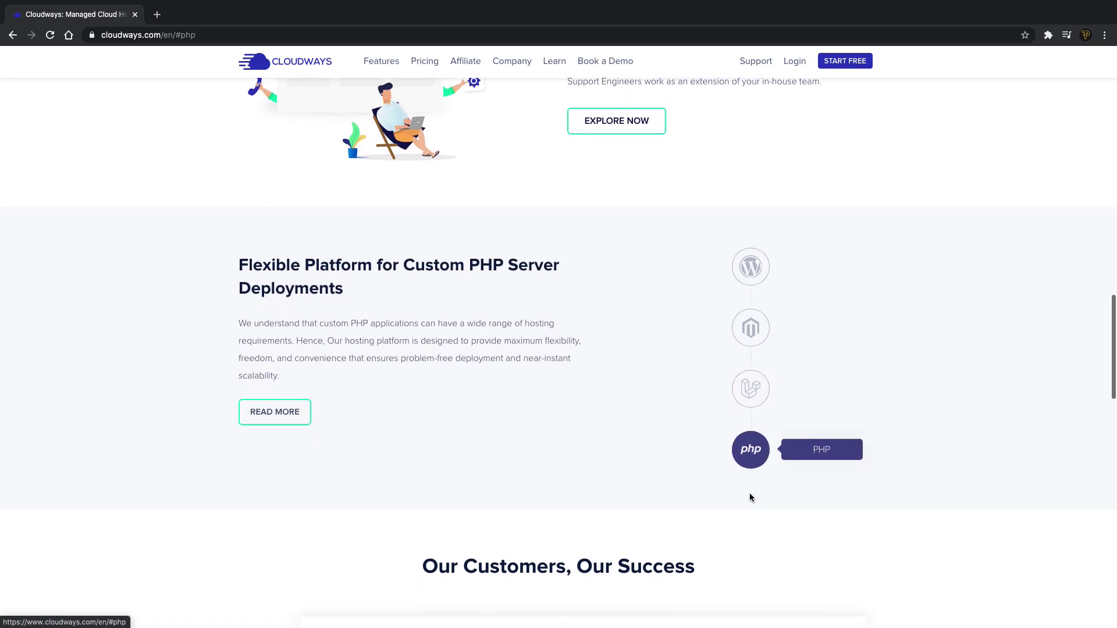
scroll(749, 496, "down", 2)
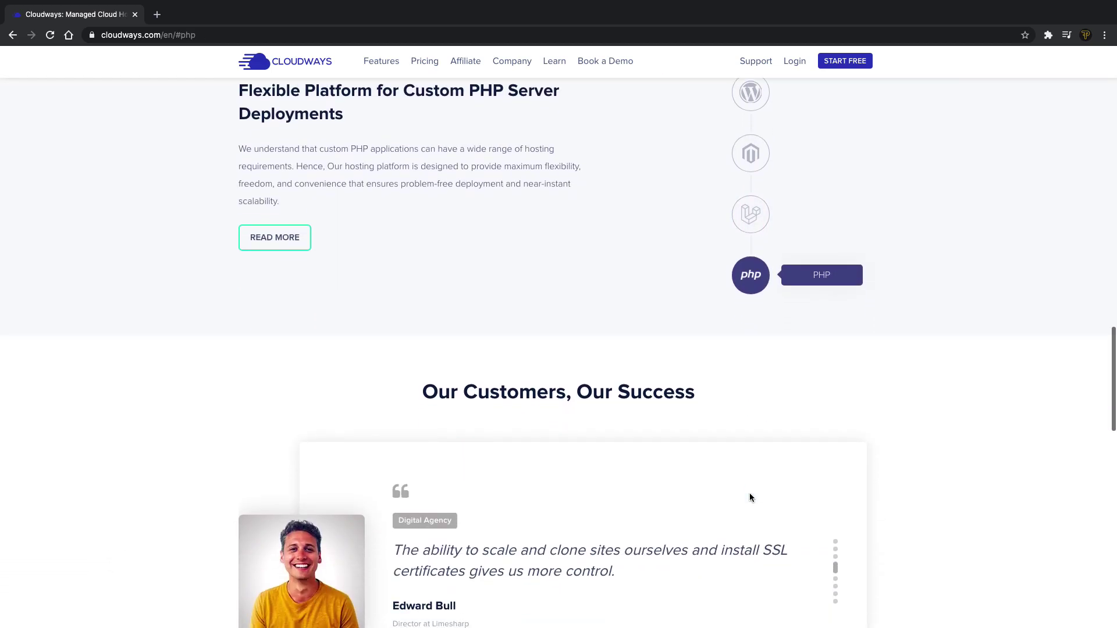
scroll(753, 489, "down", 1)
scroll(754, 489, "down", 3)
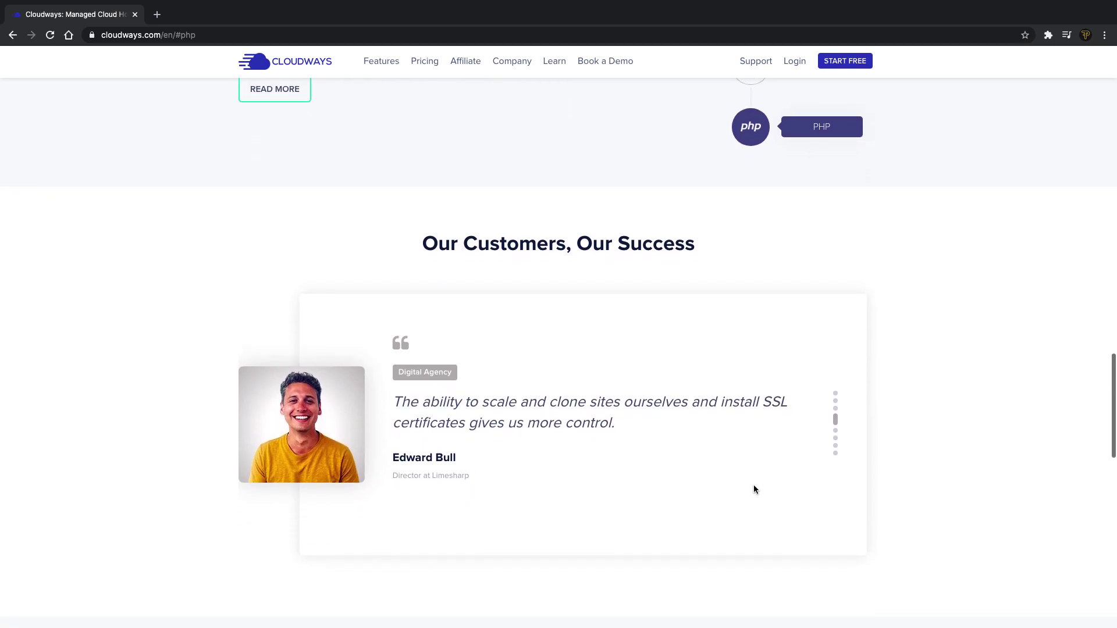
scroll(754, 489, "down", 3)
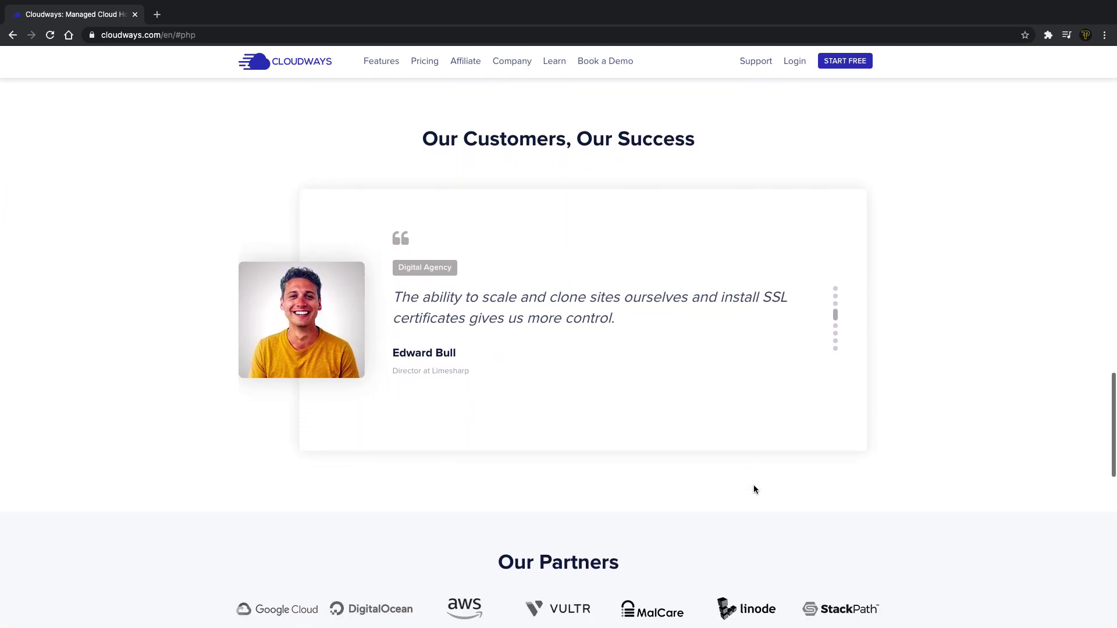
scroll(754, 490, "down", 3)
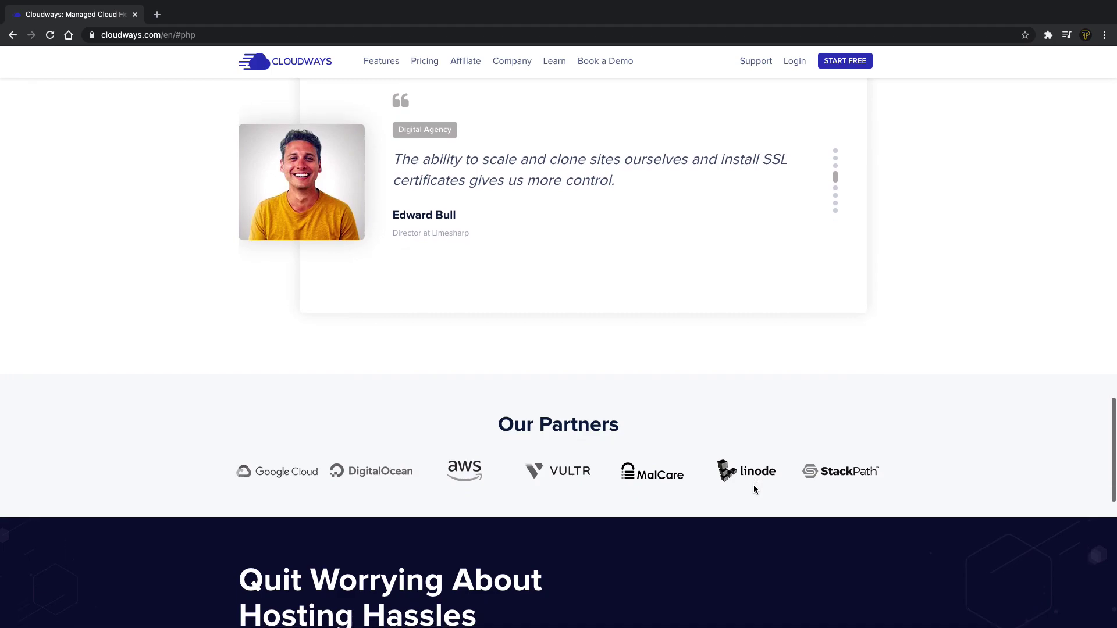
scroll(756, 489, "down", 1)
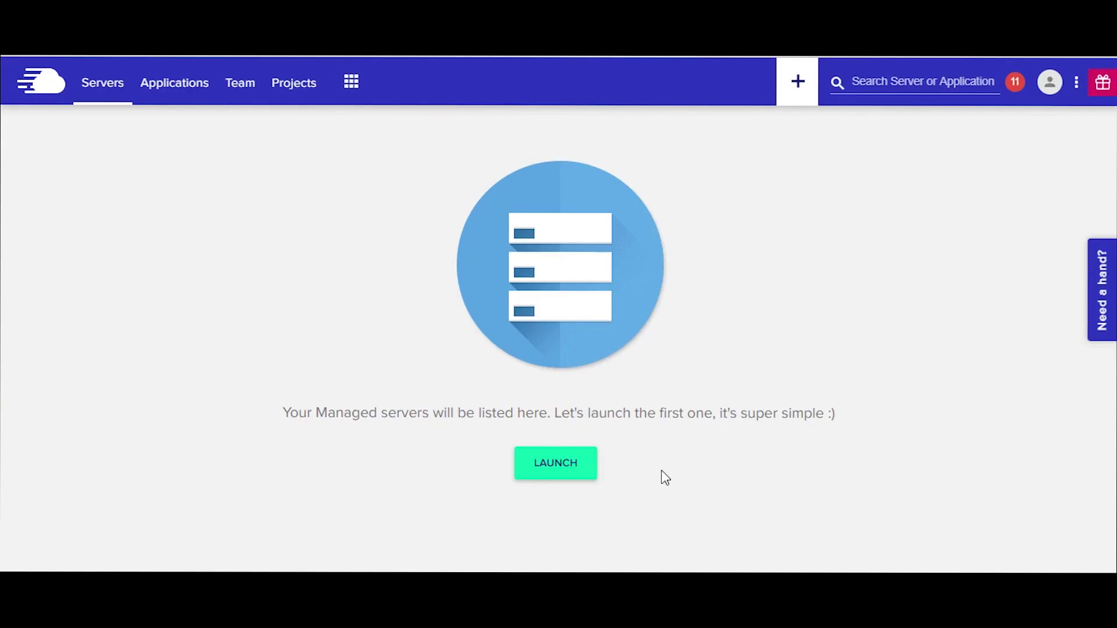
Start a new PHP Custom App server, naming the app 'PHP app' and the server 'PHP server'.
left_click(560, 464)
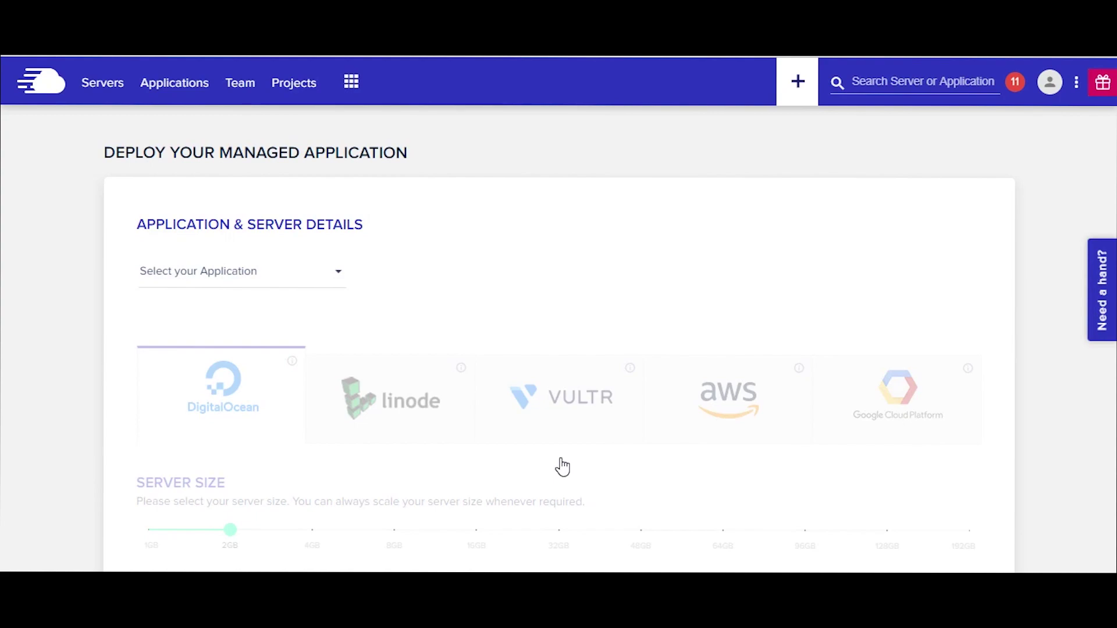
left_click(320, 273)
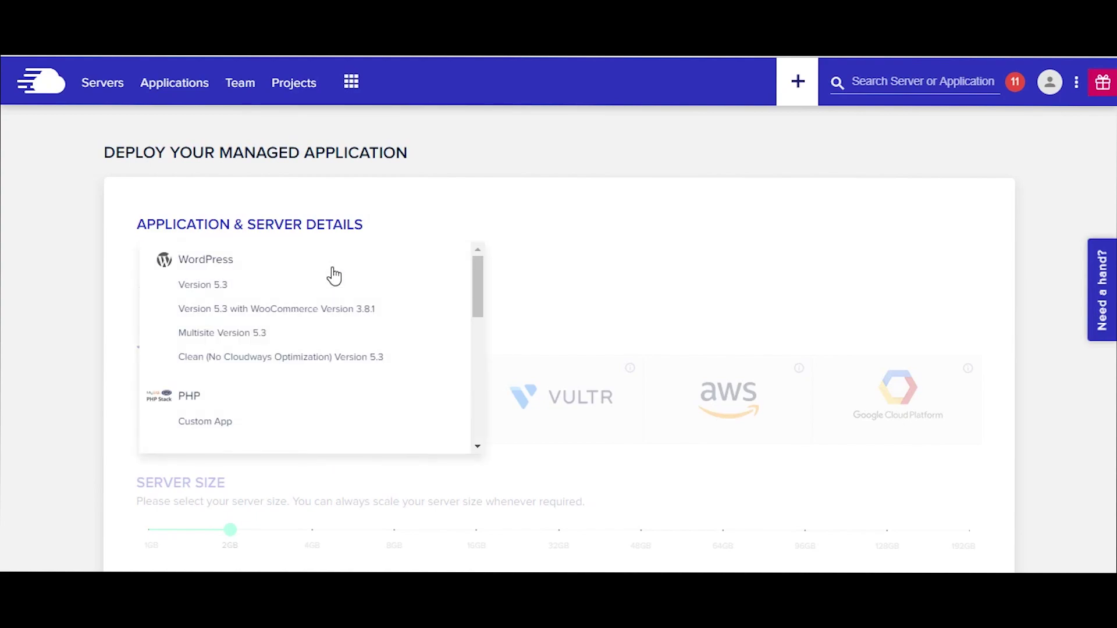
left_click_drag(478, 279, 478, 307)
scroll(257, 289, "down", 1)
left_click(256, 289)
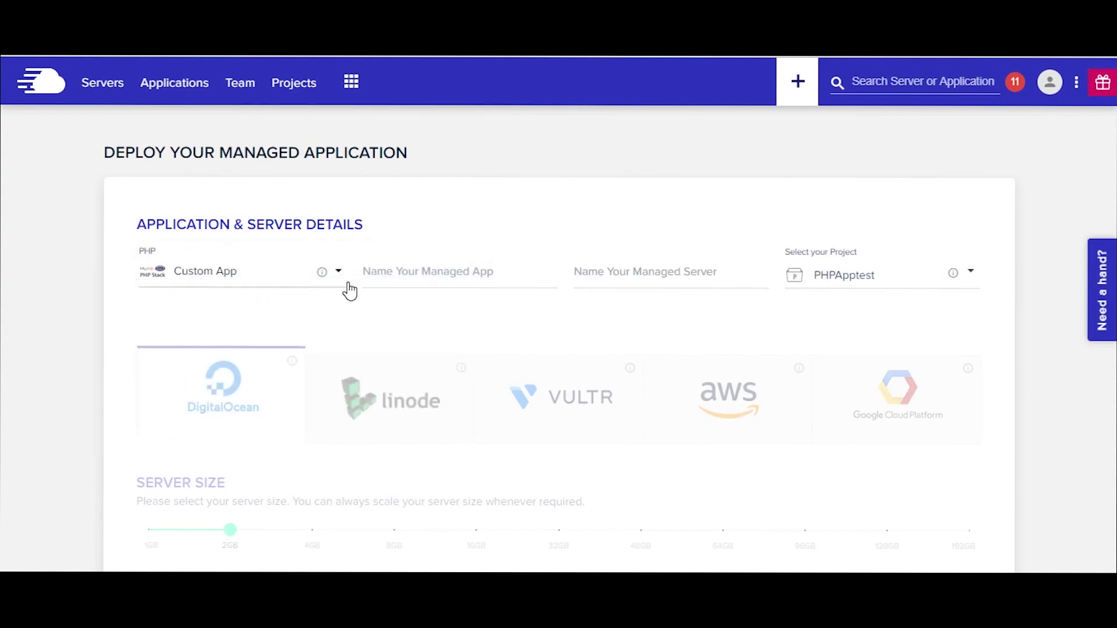
left_click(418, 272)
type("PHP app")
key("Tab")
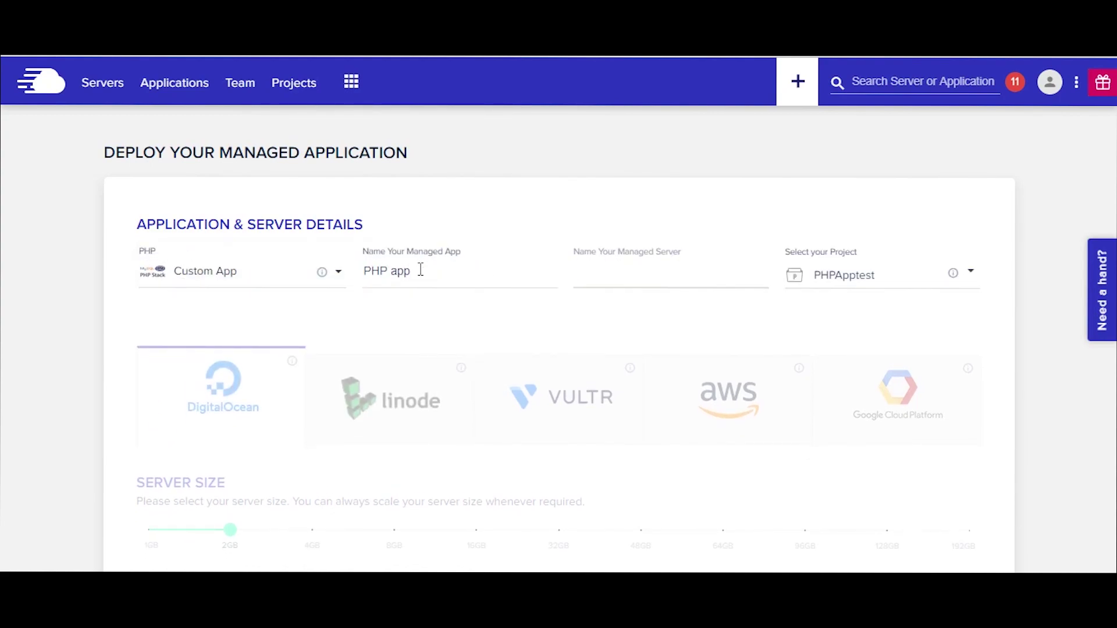
type("PHP server")
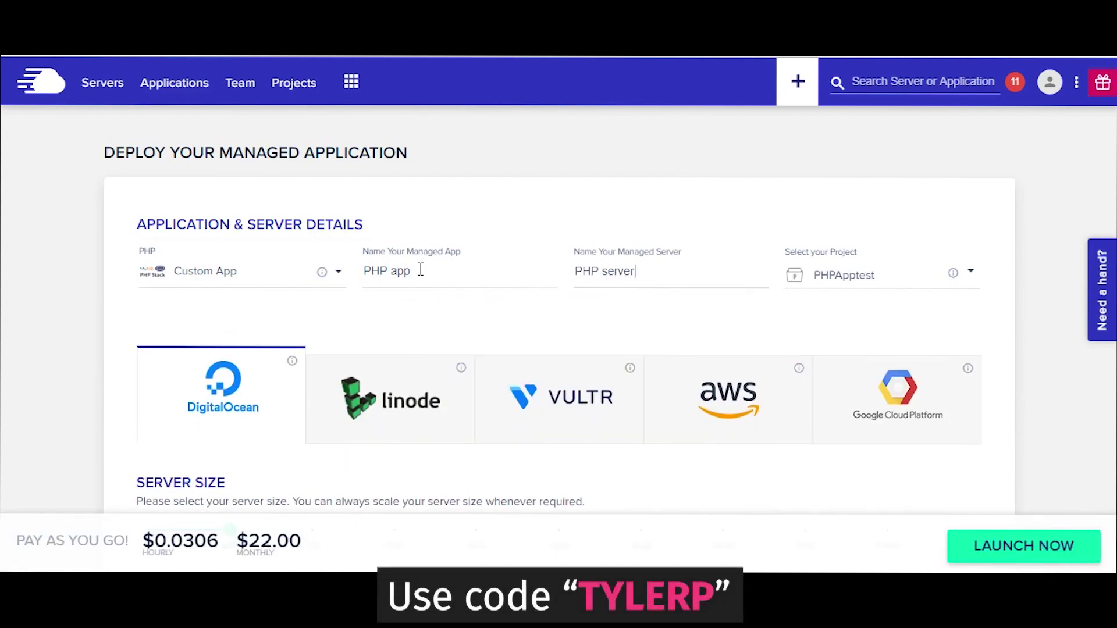
Keep DigitalOcean 2GB, set the location to San Francisco, and launch the server.
scroll(420, 270, "down", 5)
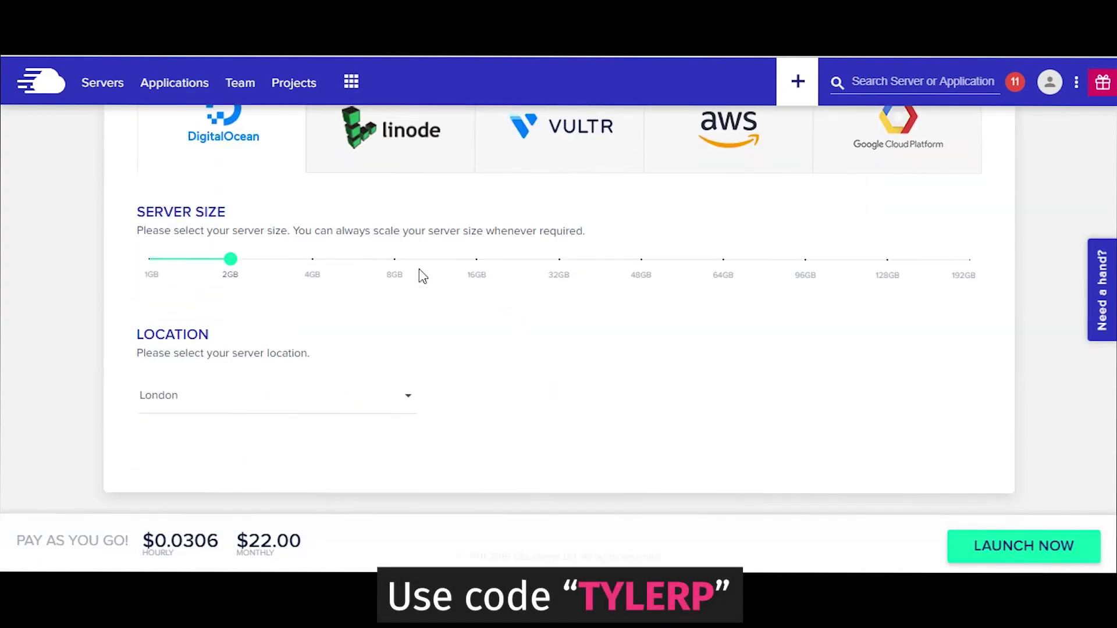
left_click(383, 403)
left_click(316, 414)
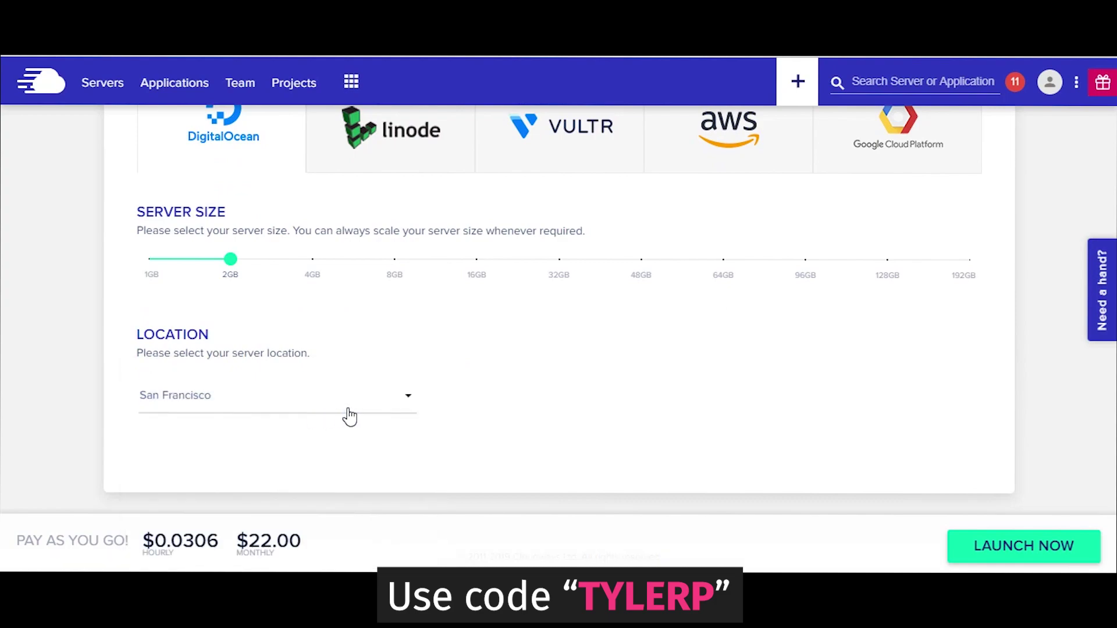
left_click(1016, 544)
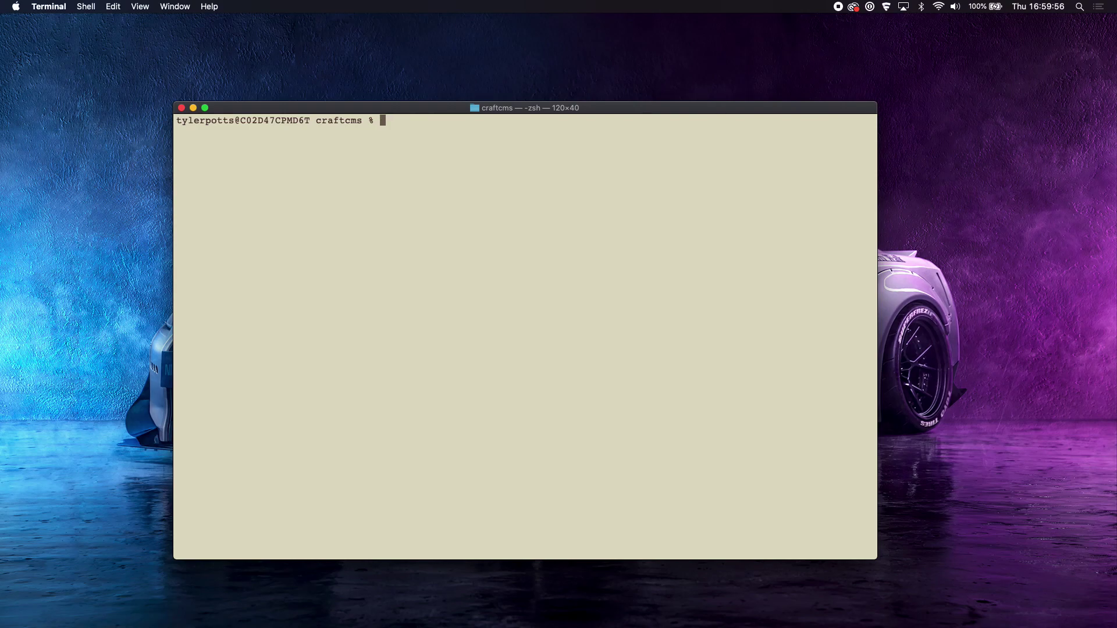
type("composer")
key("BackSpace")
key("BackSpace")
key("BackSpace")
key("BackSpace")
key("BackSpace")
key("BackSpace")
key("BackSpace")
key("BackSpace")
left_click_drag(598, 110, 589, 110)
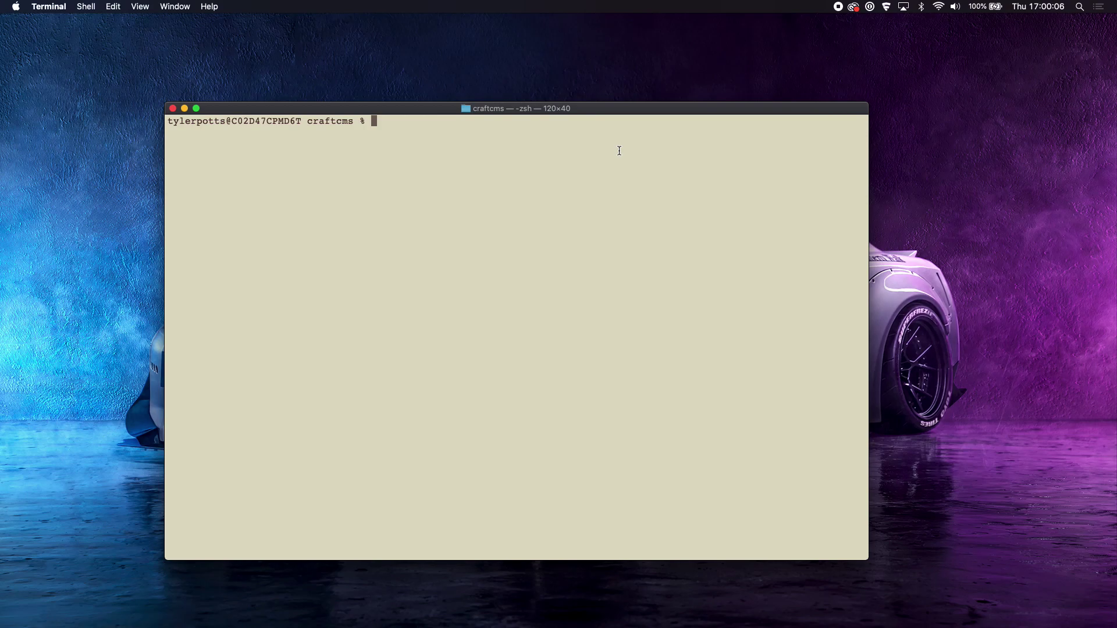
key("ctrl+Up")
left_click(701, 171)
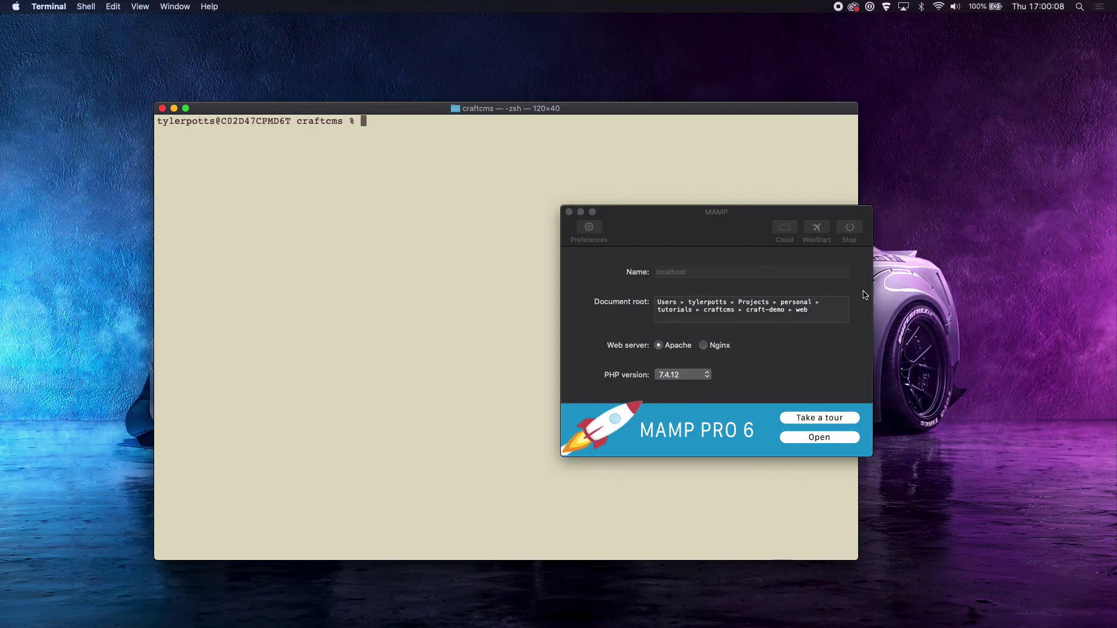
left_click_drag(701, 171, 648, 187)
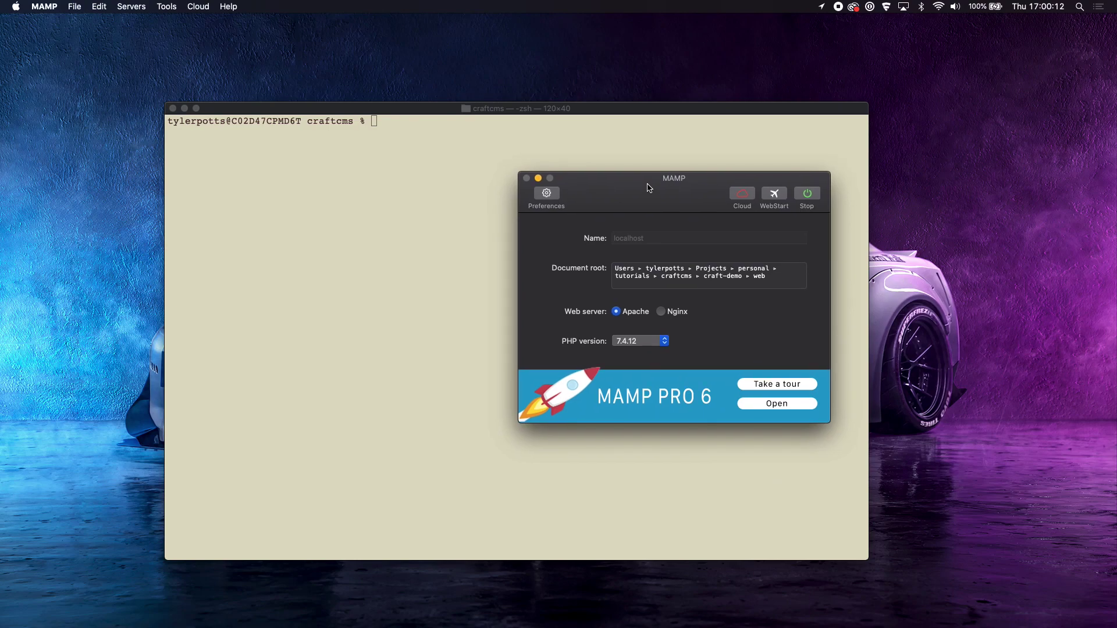
left_click(448, 155)
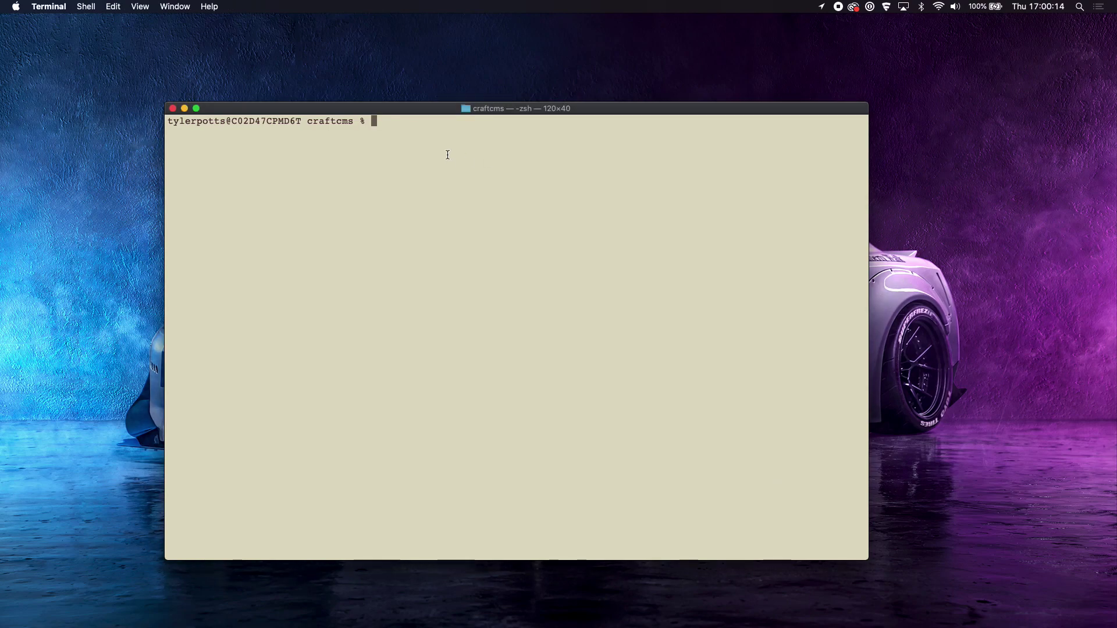
key("ctrl+Up")
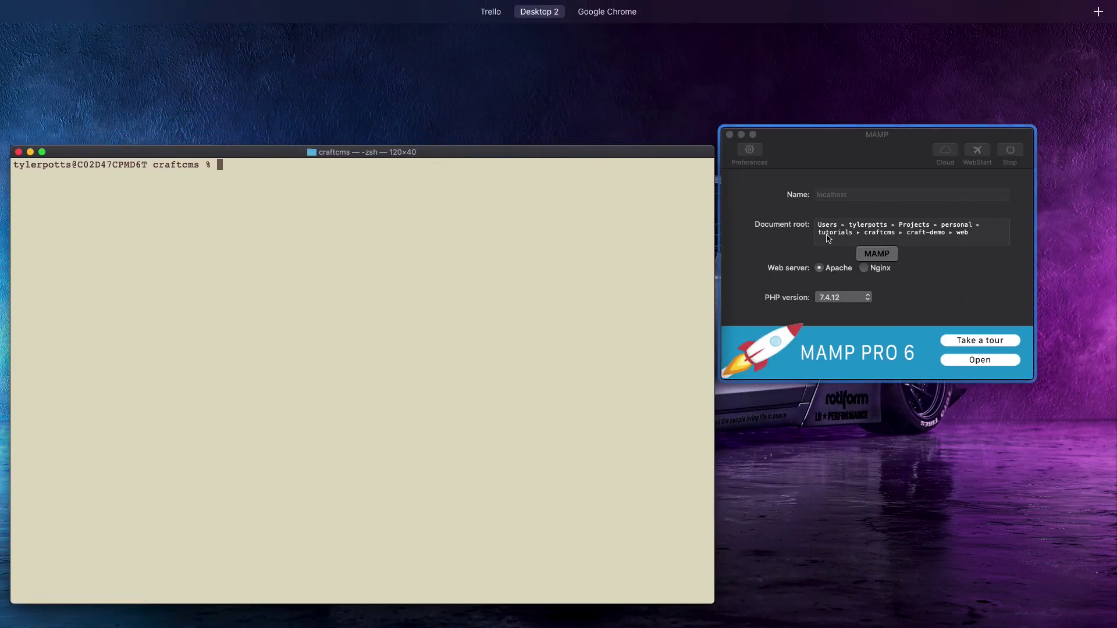
left_click(786, 252)
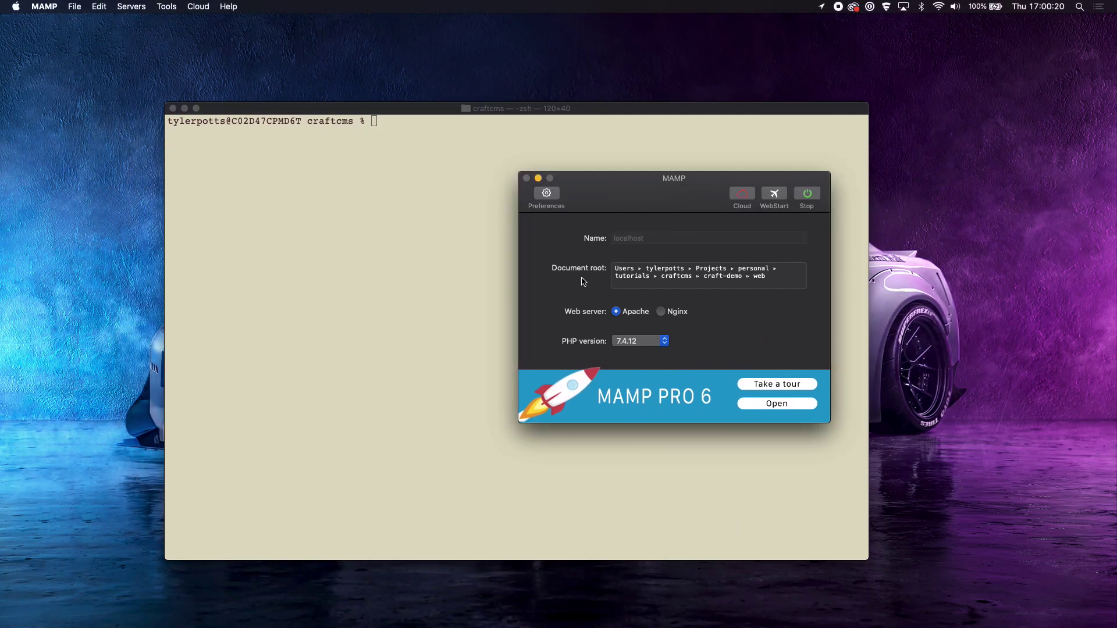
left_click(429, 235)
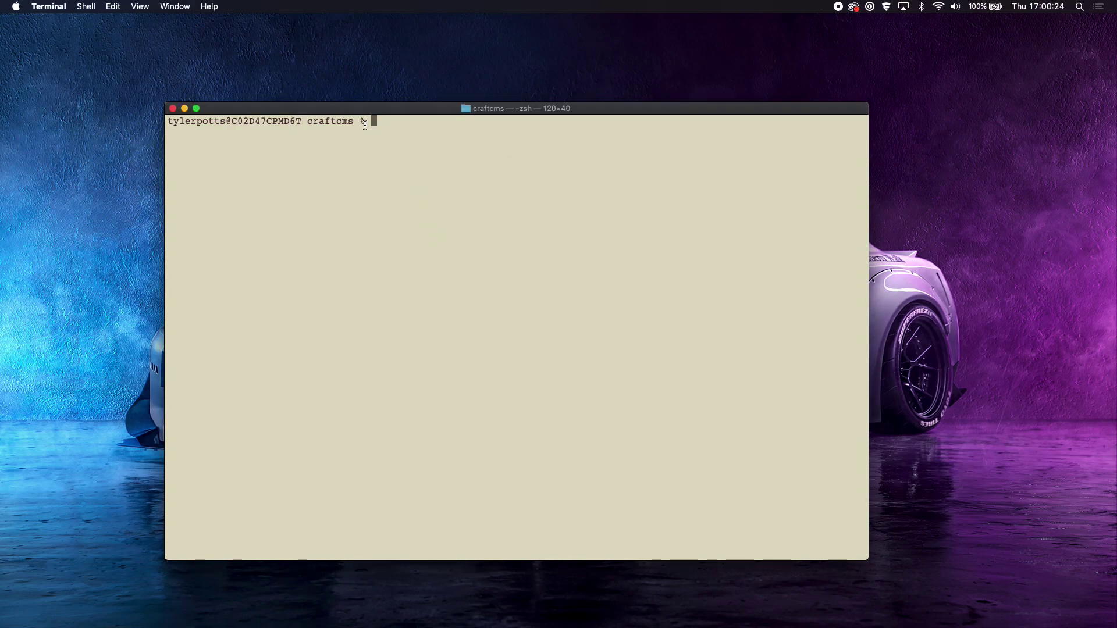
Run 'composer create-project craftcms/craft craft-test', then list the folder contents with ls.
type("create")
key("BackSpace")
key("BackSpace")
key("BackSpace")
key("BackSpace")
key("BackSpace")
type("omposer create-project ")
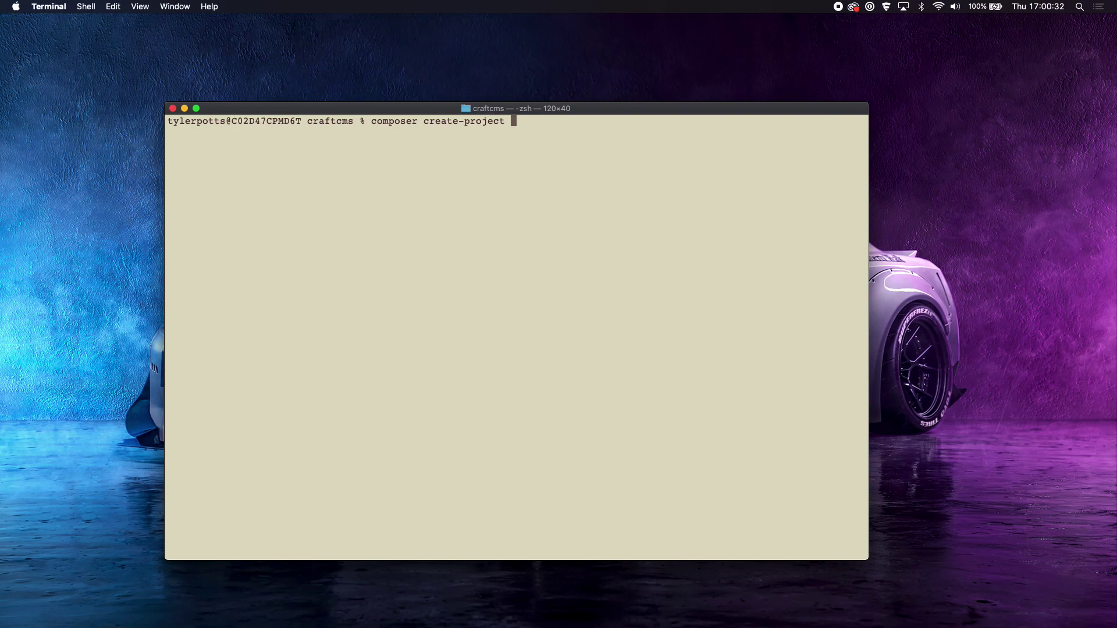
type("craftcms/craft craft-test")
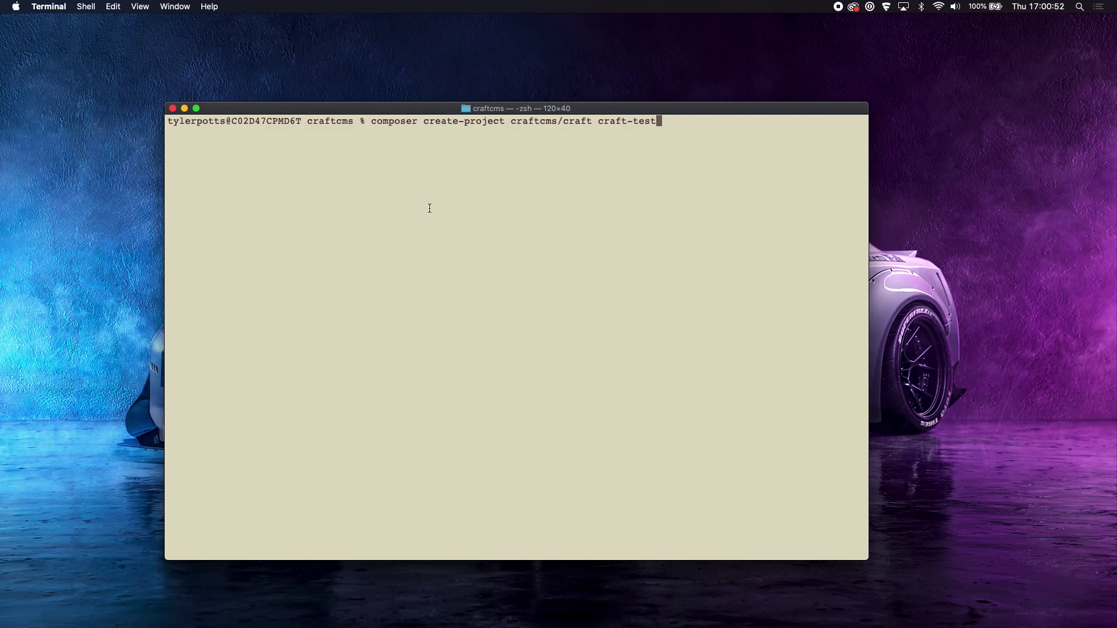
key("Return")
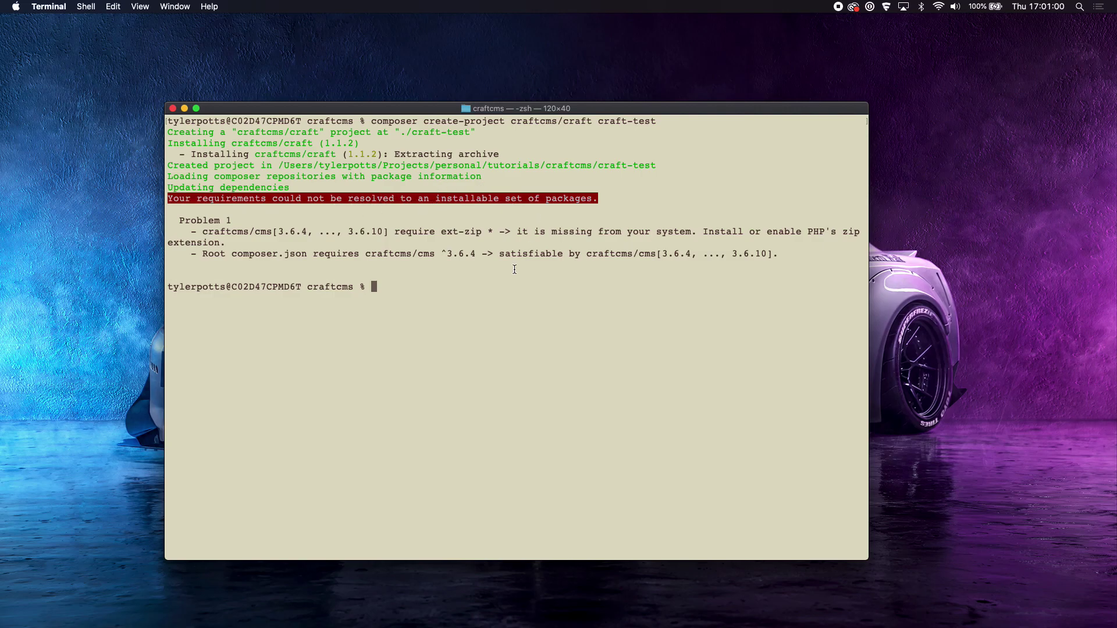
type("ls")
key("Return")
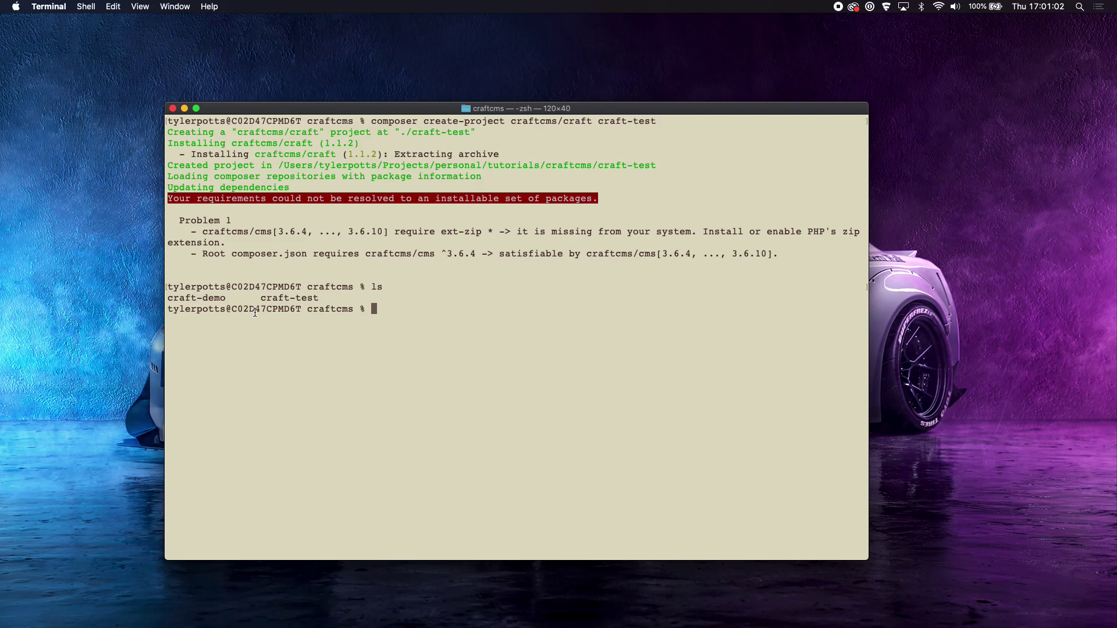
Delete the craft-test folder with 'sudo rm -r craft-test/' and the password, then run clear.
left_click_drag(263, 297, 350, 297)
left_click_drag(225, 298, 318, 298)
left_click(316, 299)
double_click(316, 298)
left_click(325, 298)
type("sudo rm -r craft-test/")
key("Return")
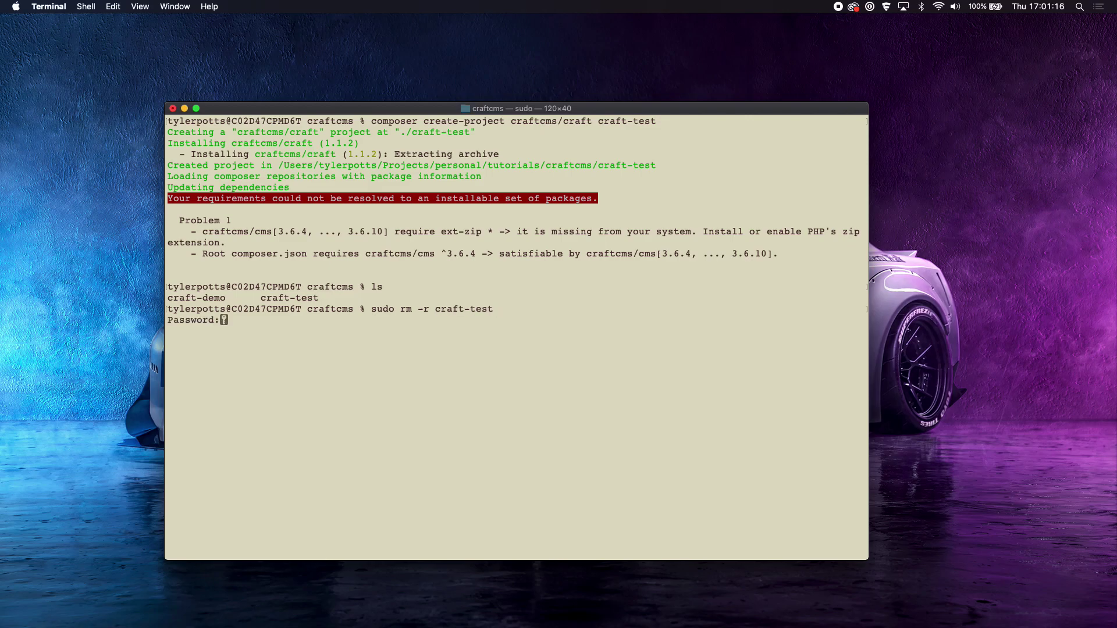
key("Return")
type("clear")
key("Return")
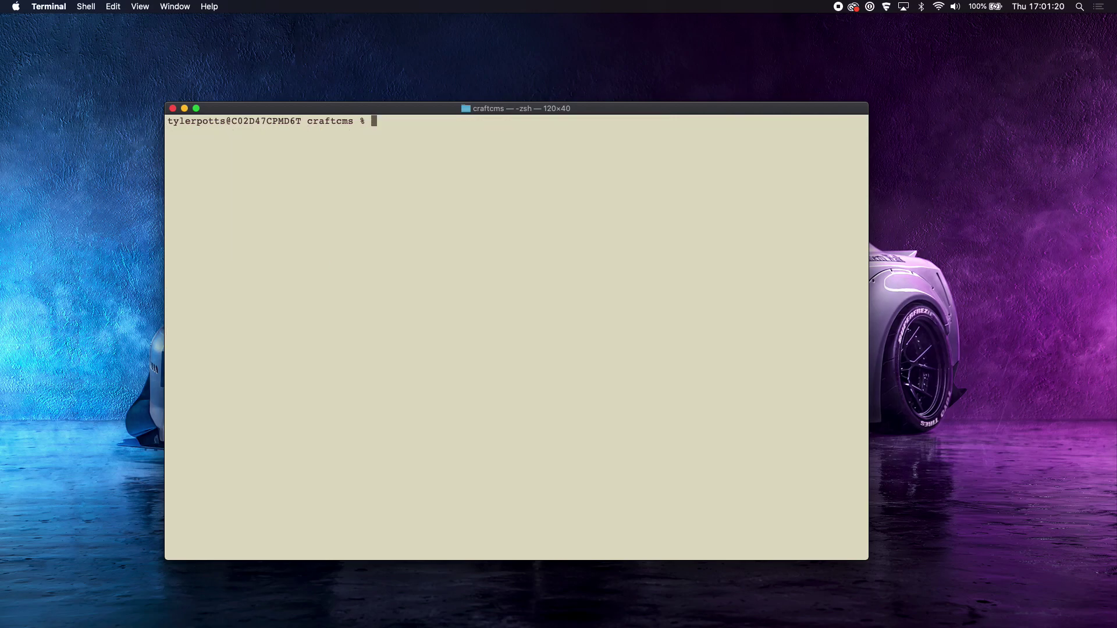
Begin the command with MAMP's PHP path /Applications/MAMP/bin/php/php7.4.12, confirming MAMP's PHP version.
left_click_drag(796, 110, 714, 101)
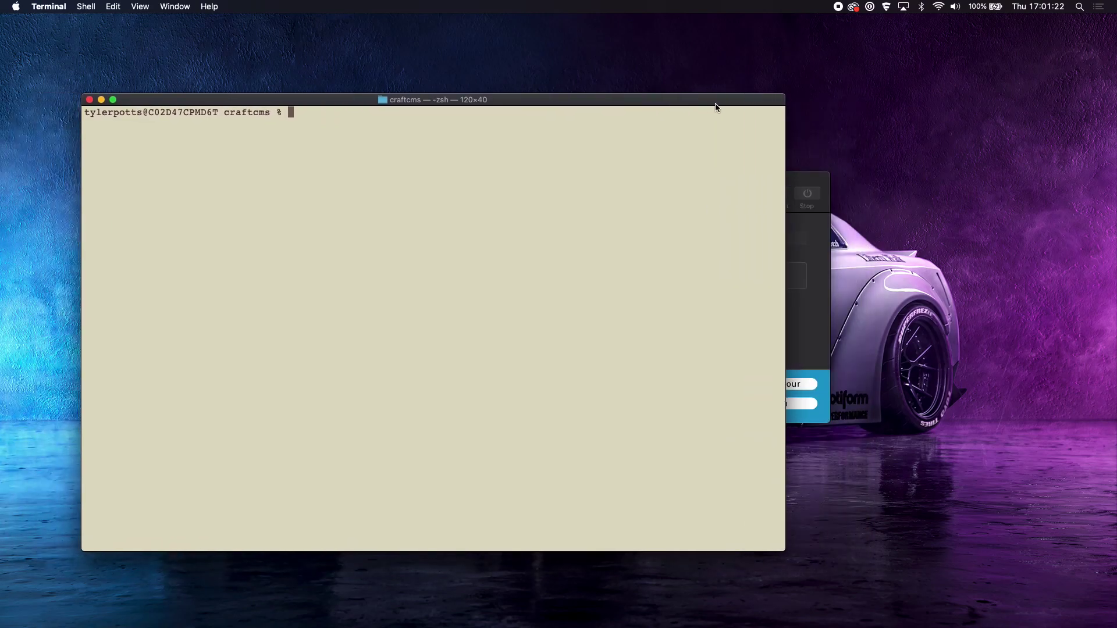
left_click_drag(813, 179, 956, 126)
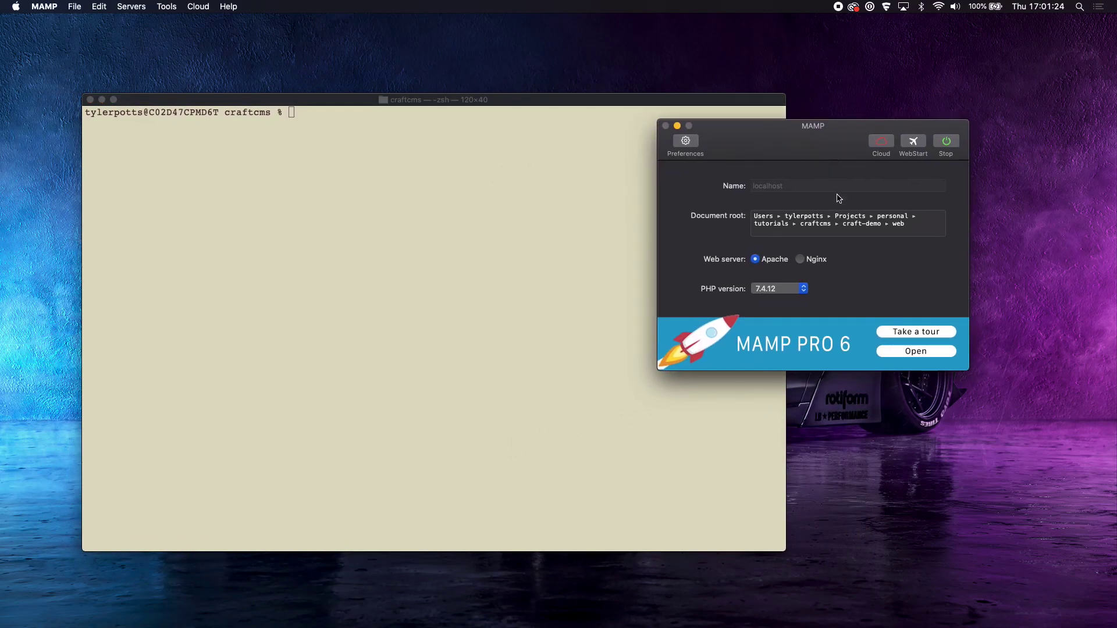
left_click(561, 215)
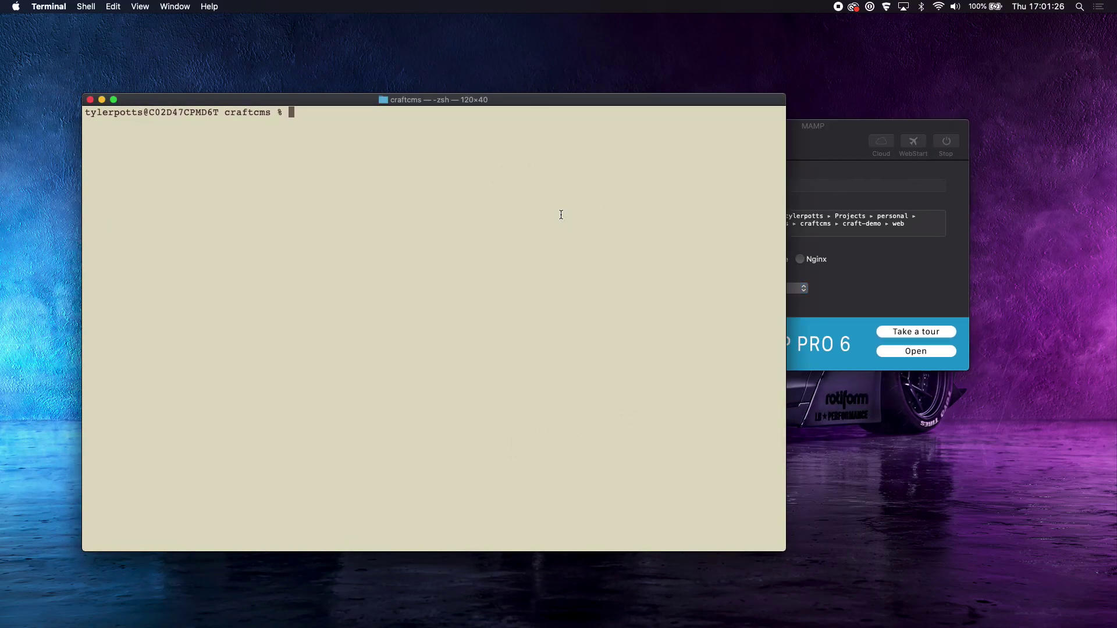
type("/App")
key("Tab")
type("MAMP/b")
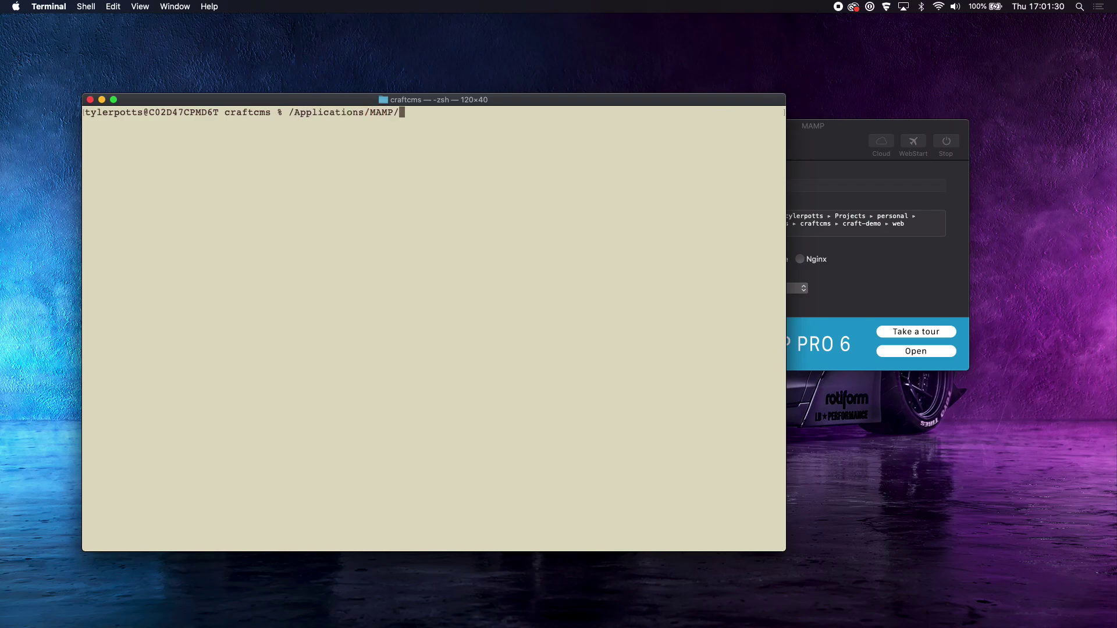
key("Tab")
type("php/php7.4")
left_click(901, 273)
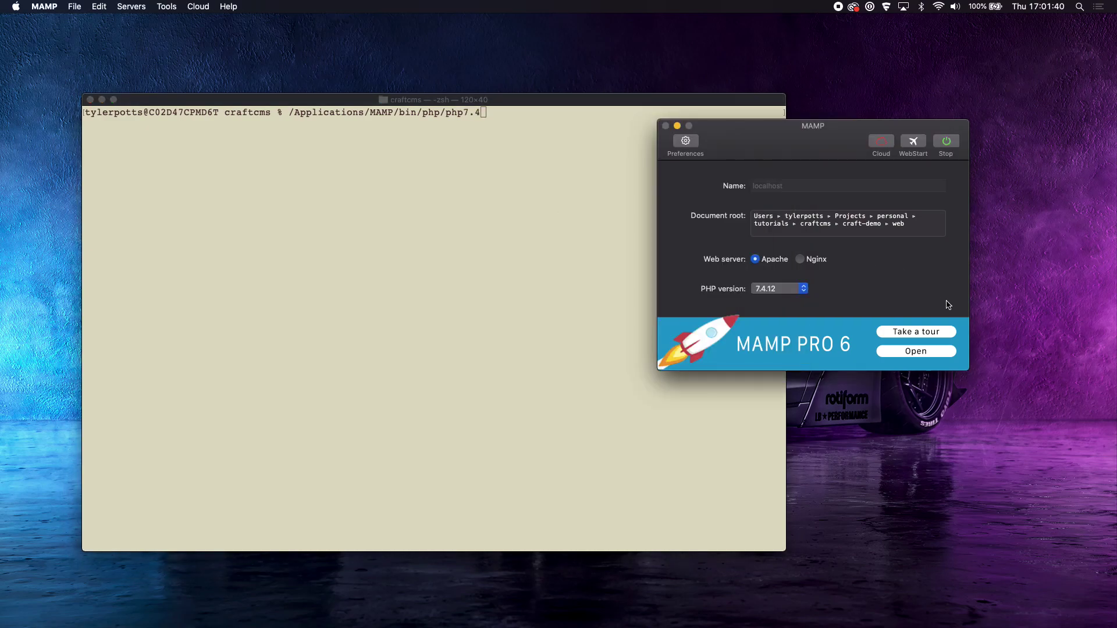
left_click(543, 110)
key("Tab")
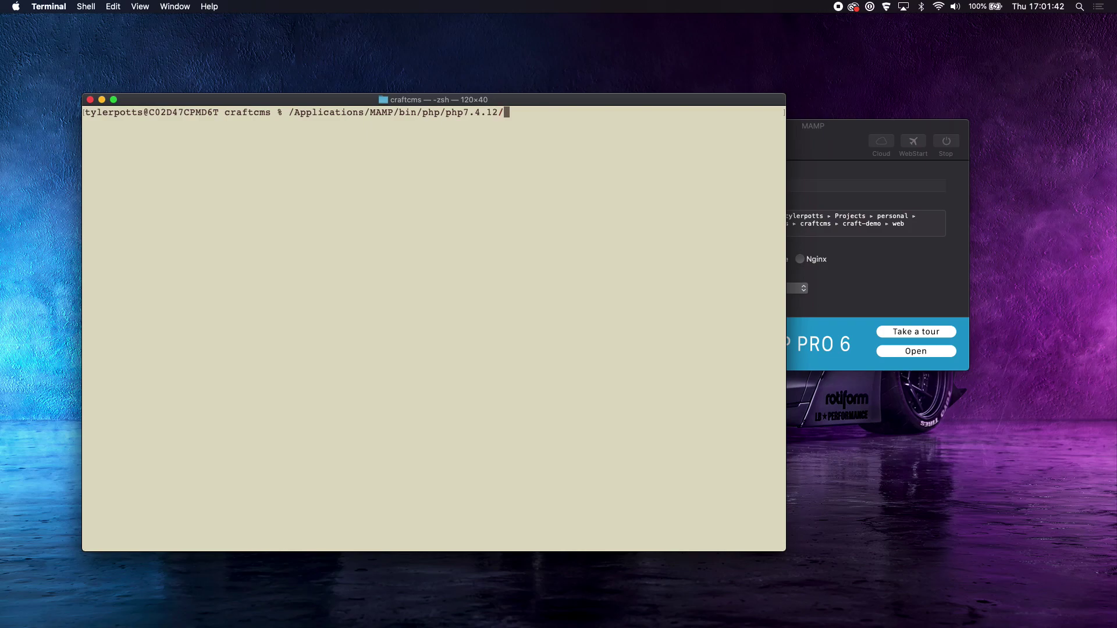
Finish with bin/php /usr/local/bin/composer create-project craftcms/craft craft-demo-yt and run it.
type("bin/php /s")
key("BackSpace")
type("usr/local/")
key("Tab")
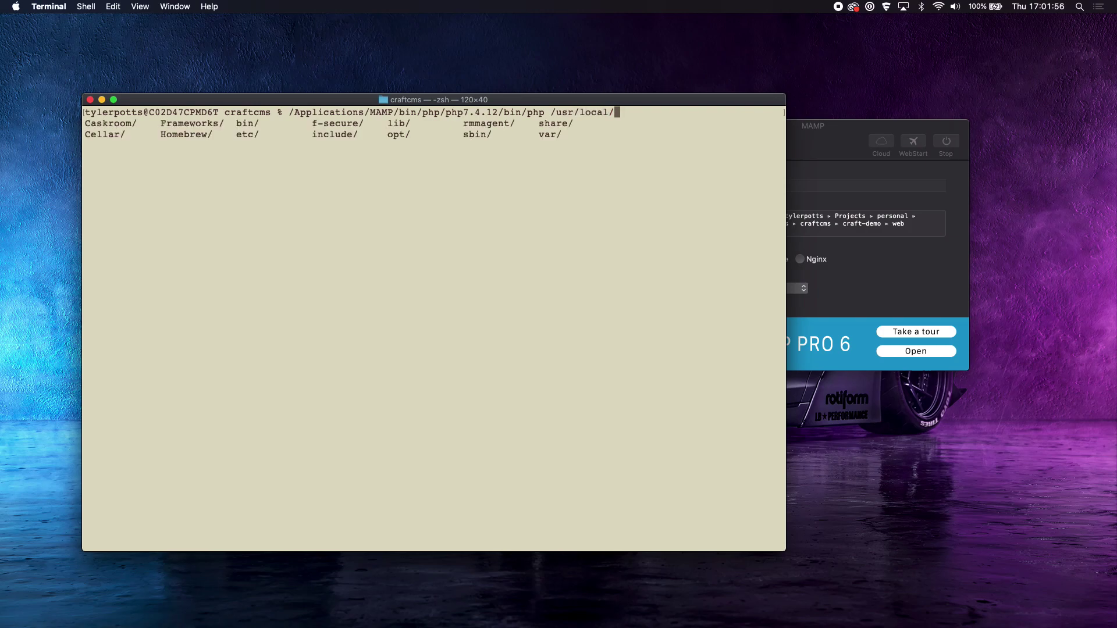
type("bin/")
type("comp")
key("Tab")
type("create-project")
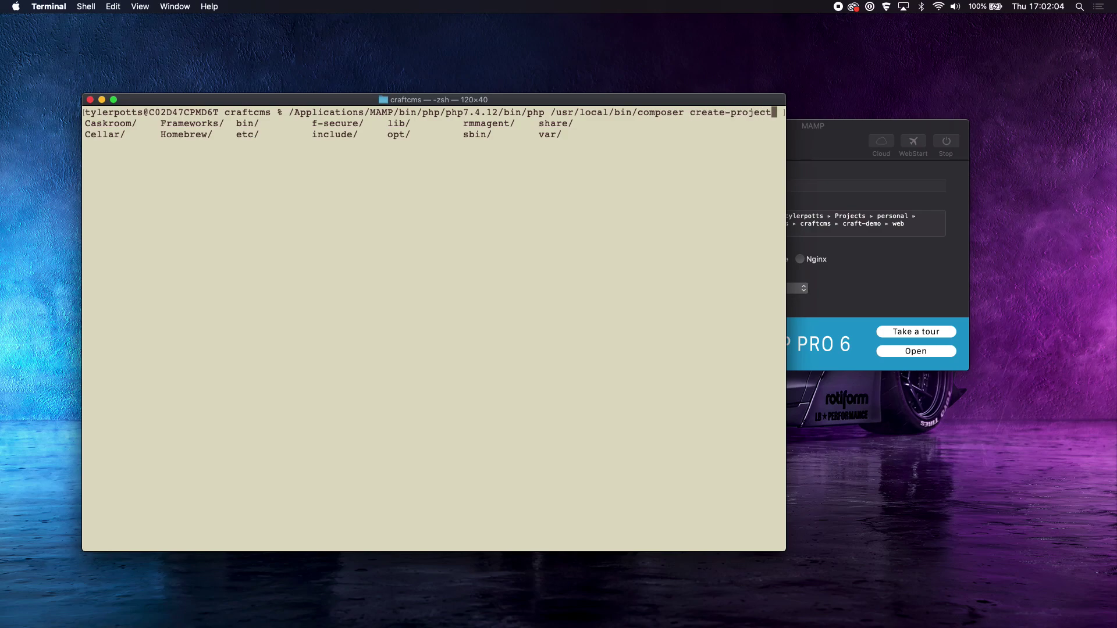
type(" craftcms")
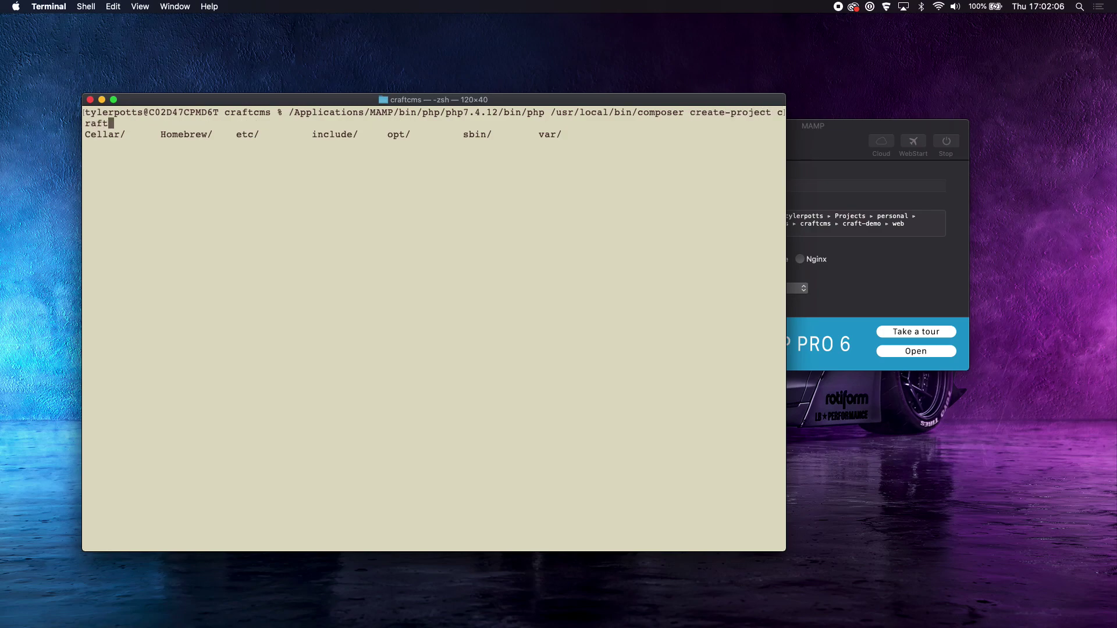
type("/crafr")
type(" craft-demo-yt")
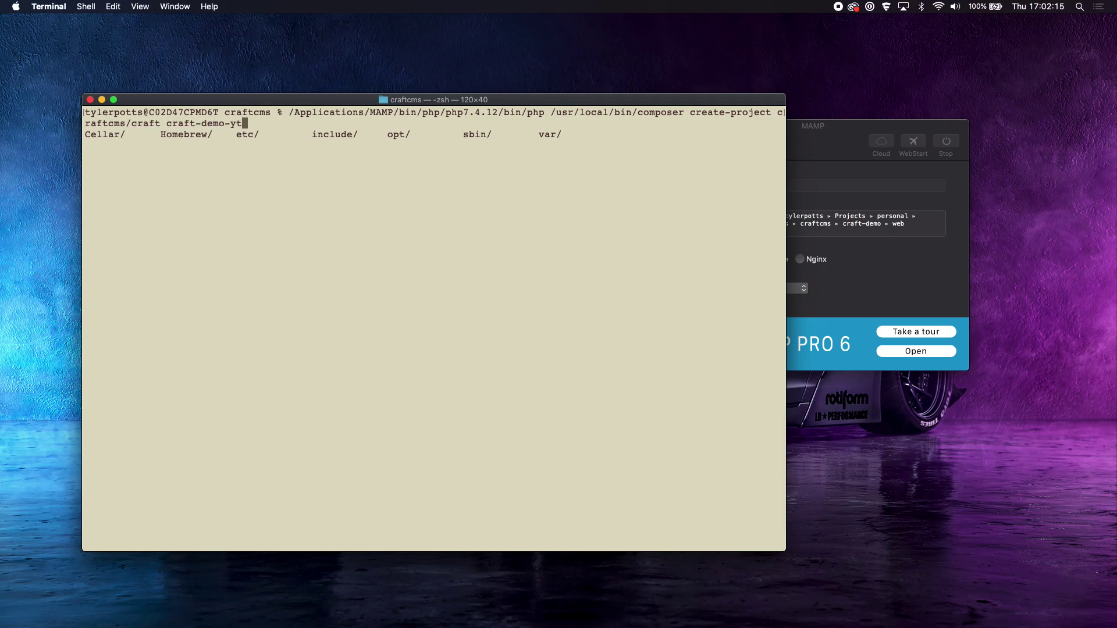
key("Return")
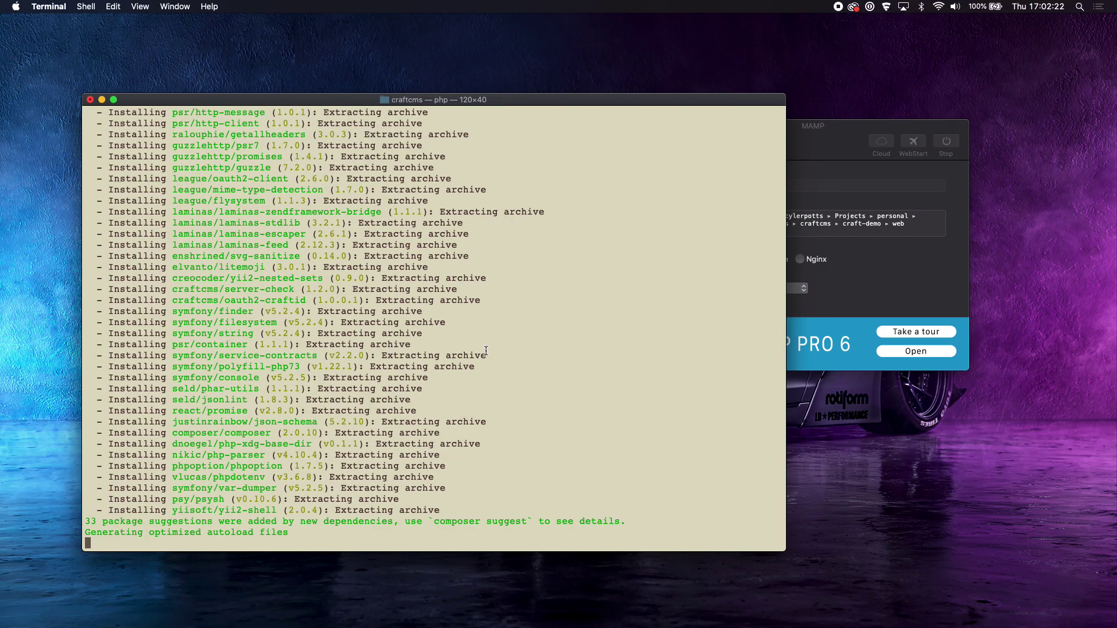
key("ctrl+Right")
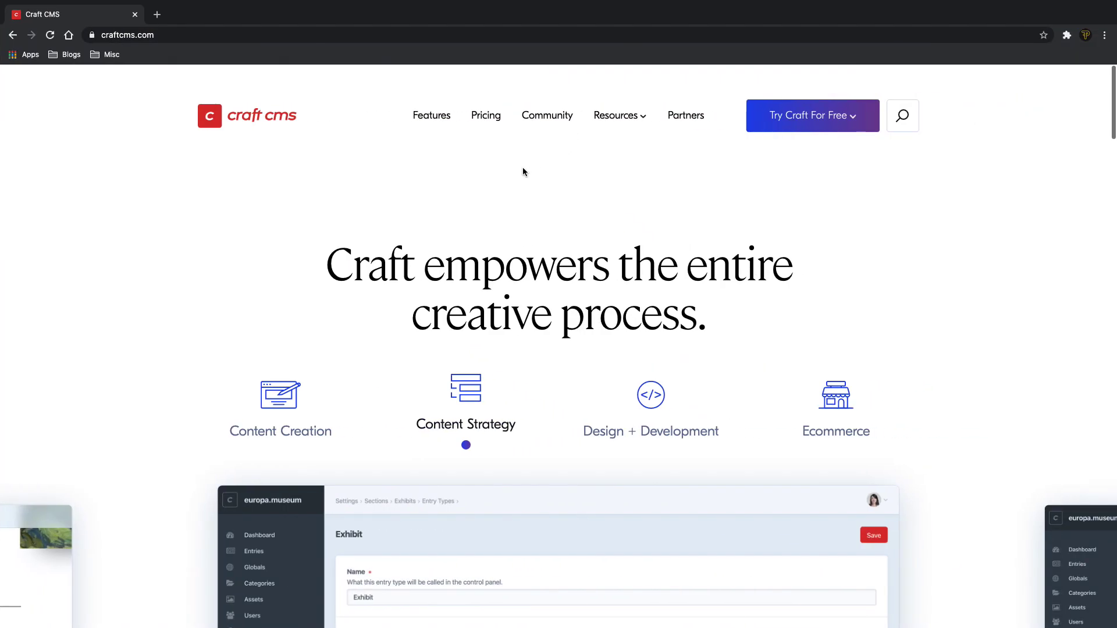
Open localhost/phpmyadmin in a new Chrome tab.
key("super+t")
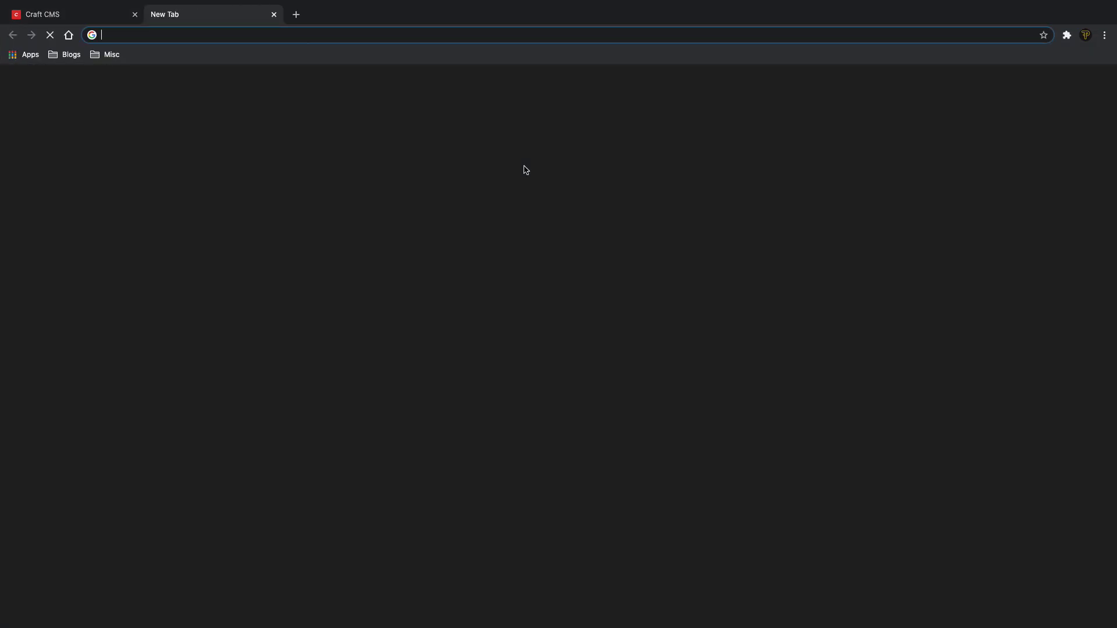
type("localhost:3000")
key("BackSpace")
key("BackSpace")
key("BackSpace")
key("BackSpace")
key("BackSpace")
type("/phpmyadmin")
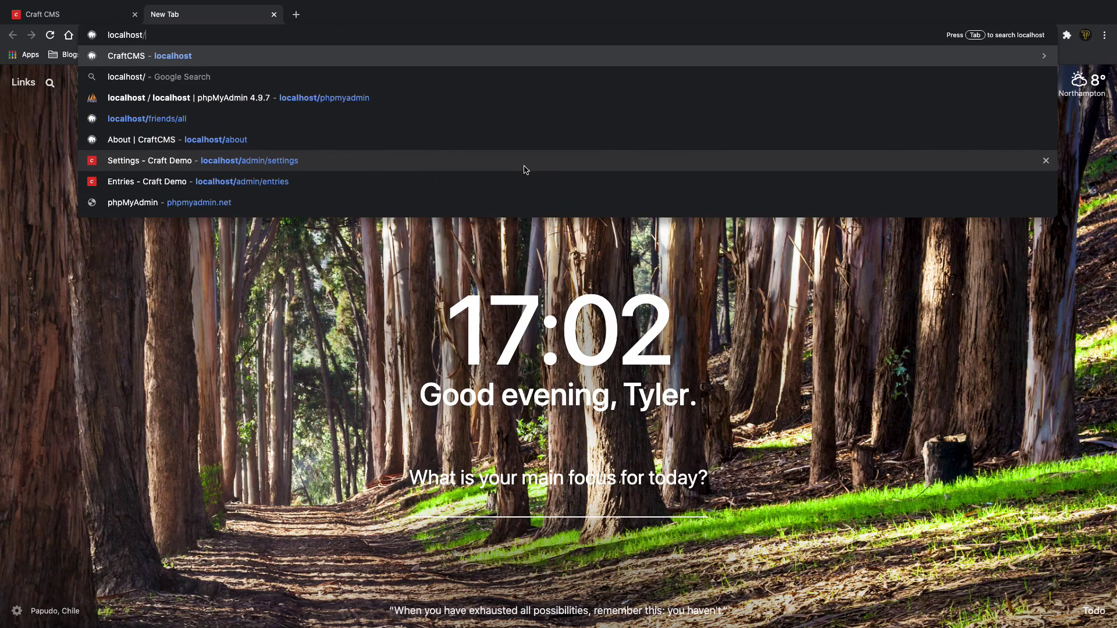
key("Return")
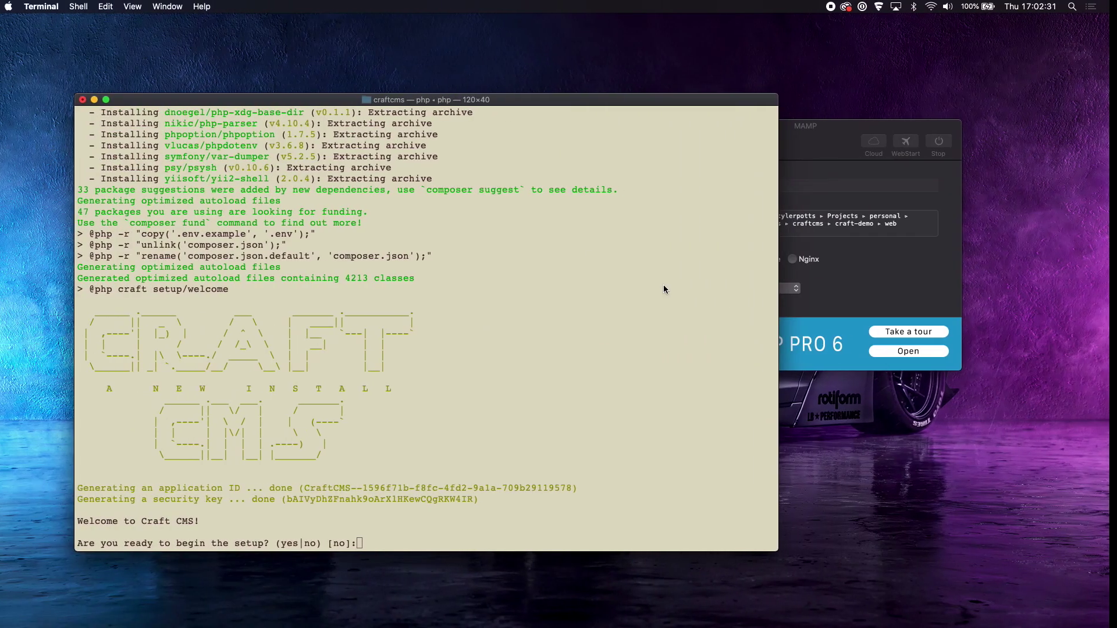
left_click(836, 288)
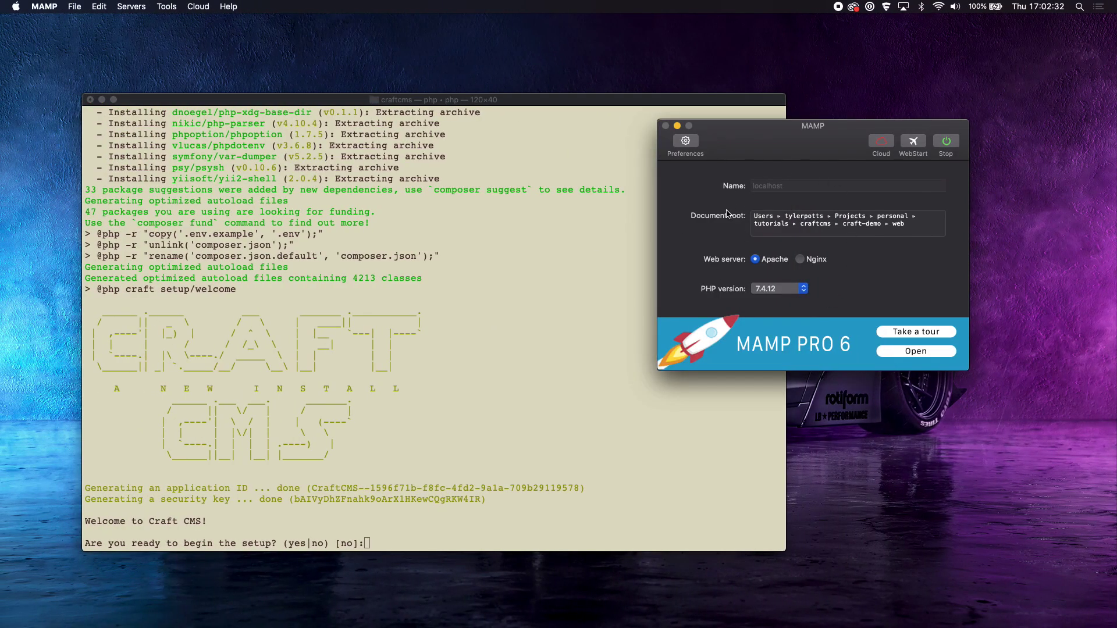
key("ctrl+Right")
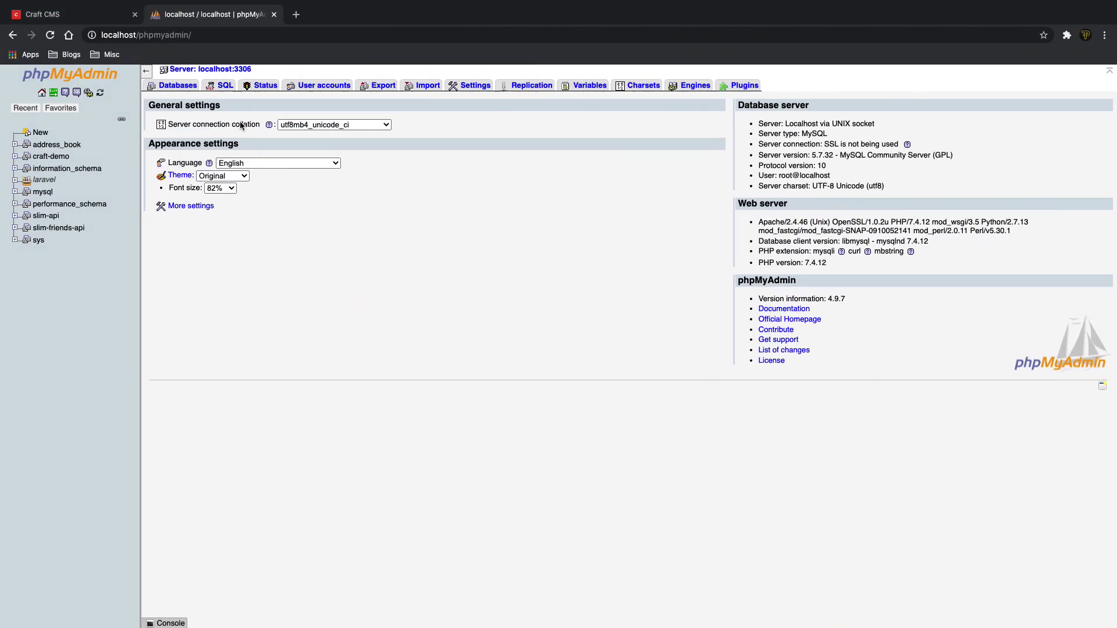
Create the empty craft-demo-yt database from phpMyAdmin's New page.
left_click(38, 133)
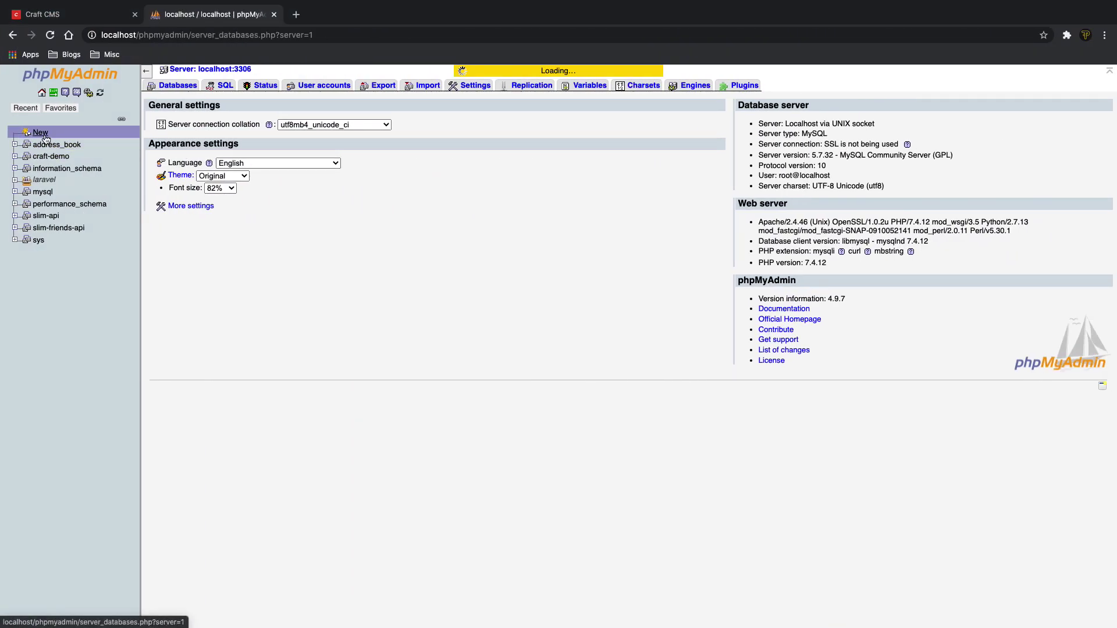
left_click(232, 145)
type("craft-")
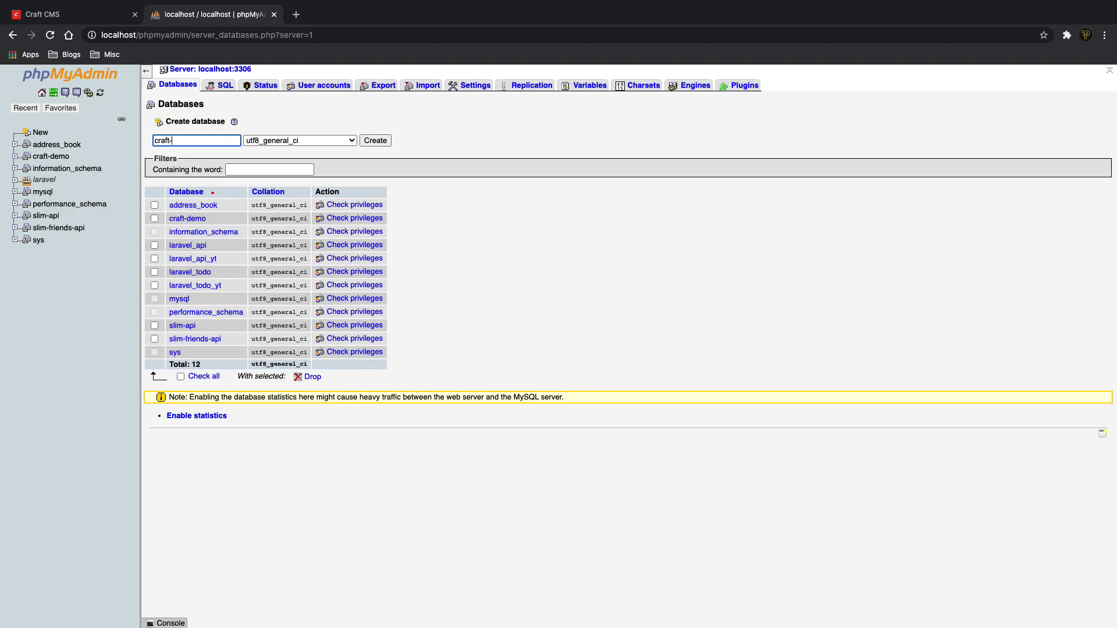
type("demo-yt")
left_click(371, 141)
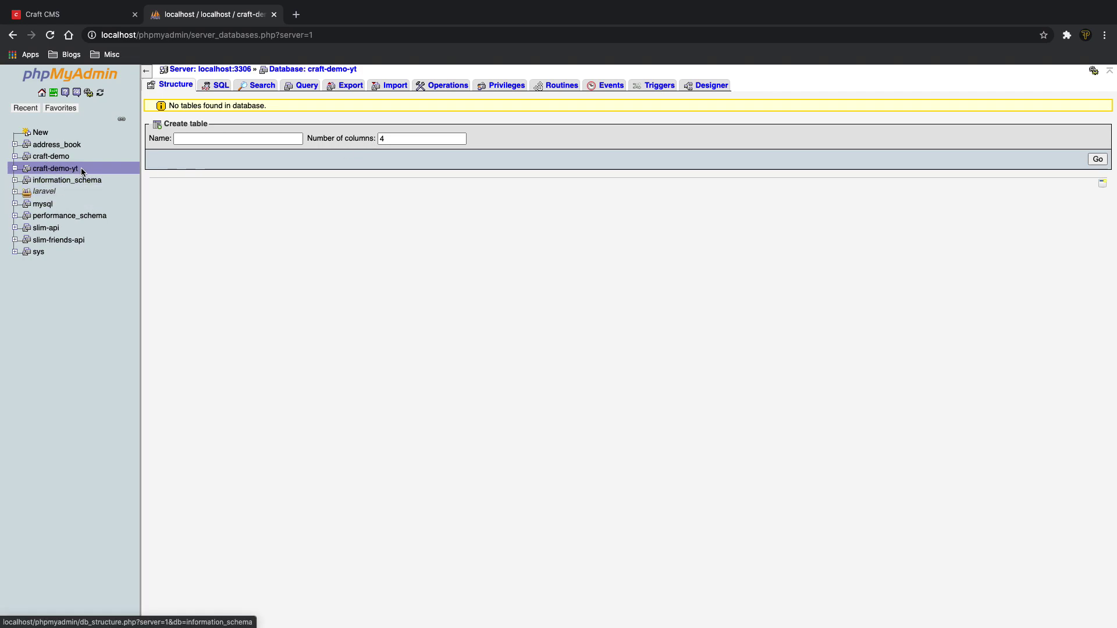
key("ctrl+Left")
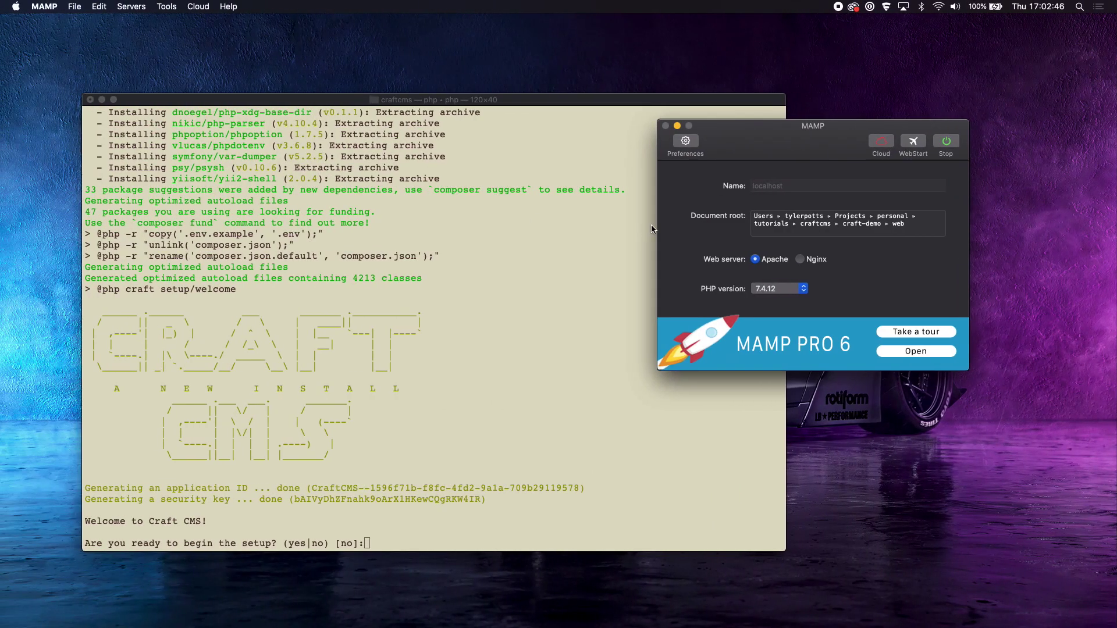
Begin Craft setup with yes and mysql, accepting 127.0.0.1, port 3306, user root, blank password.
left_click(238, 455)
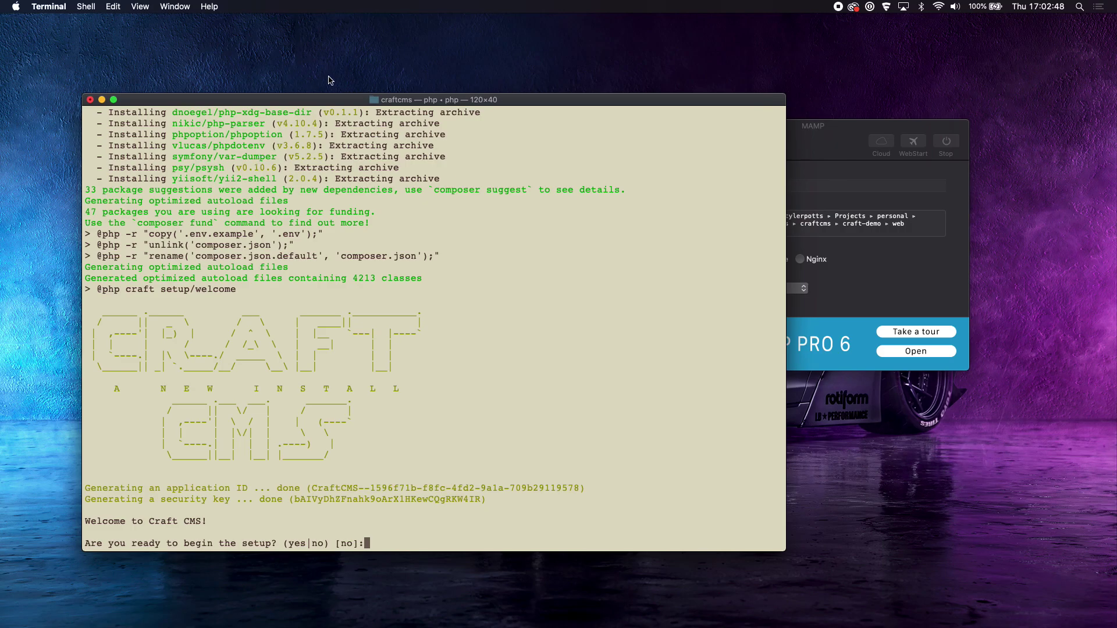
left_click_drag(320, 100, 397, 44)
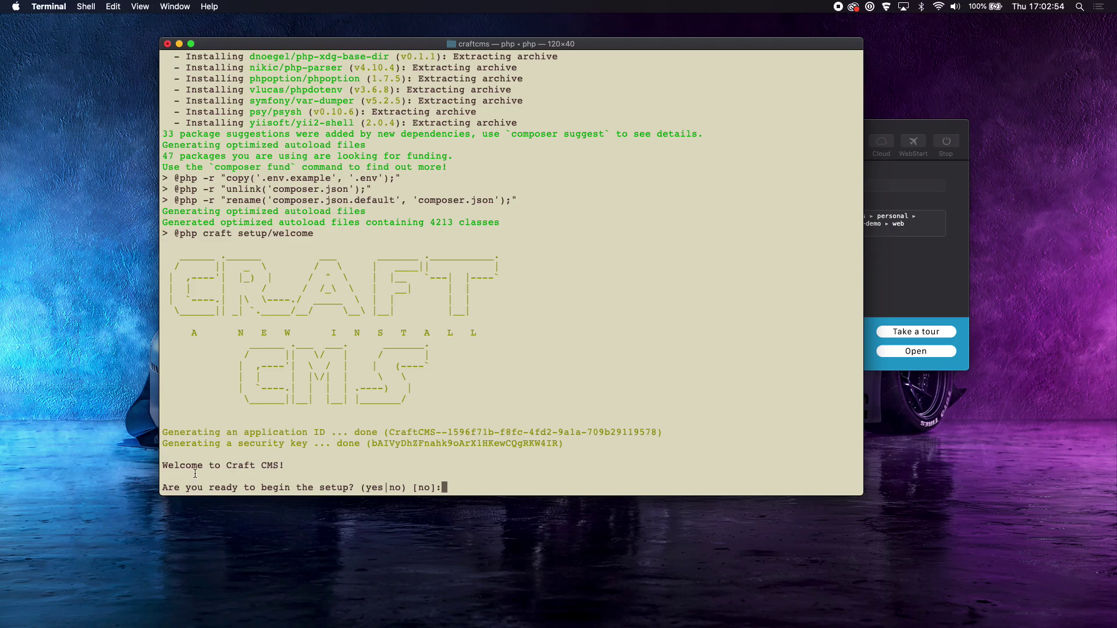
type("yes")
key("Return")
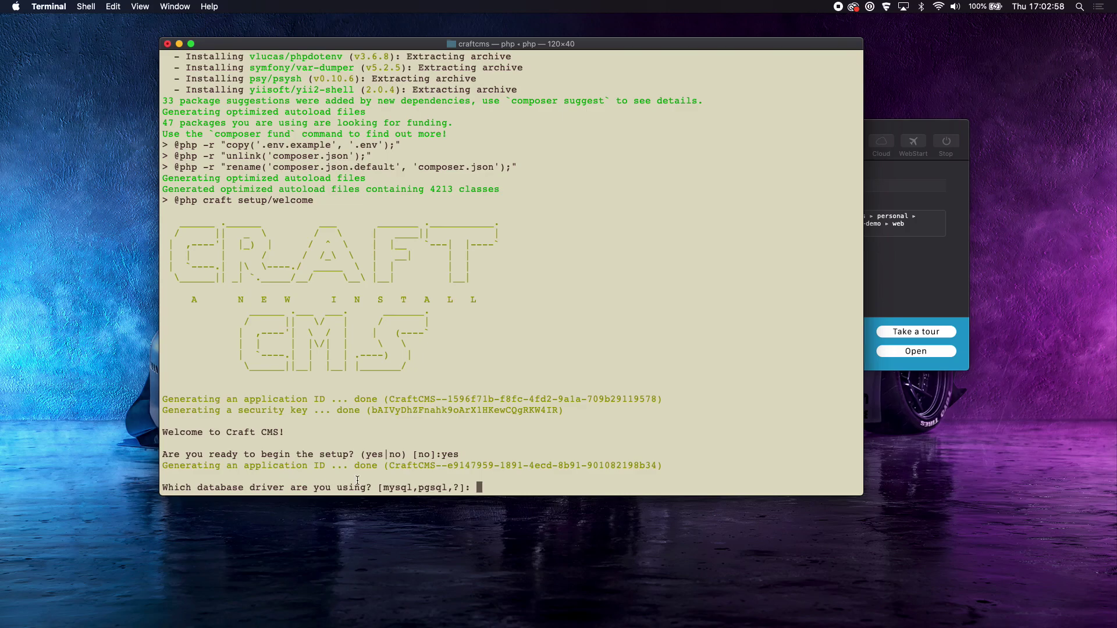
type("mysql")
key("Return")
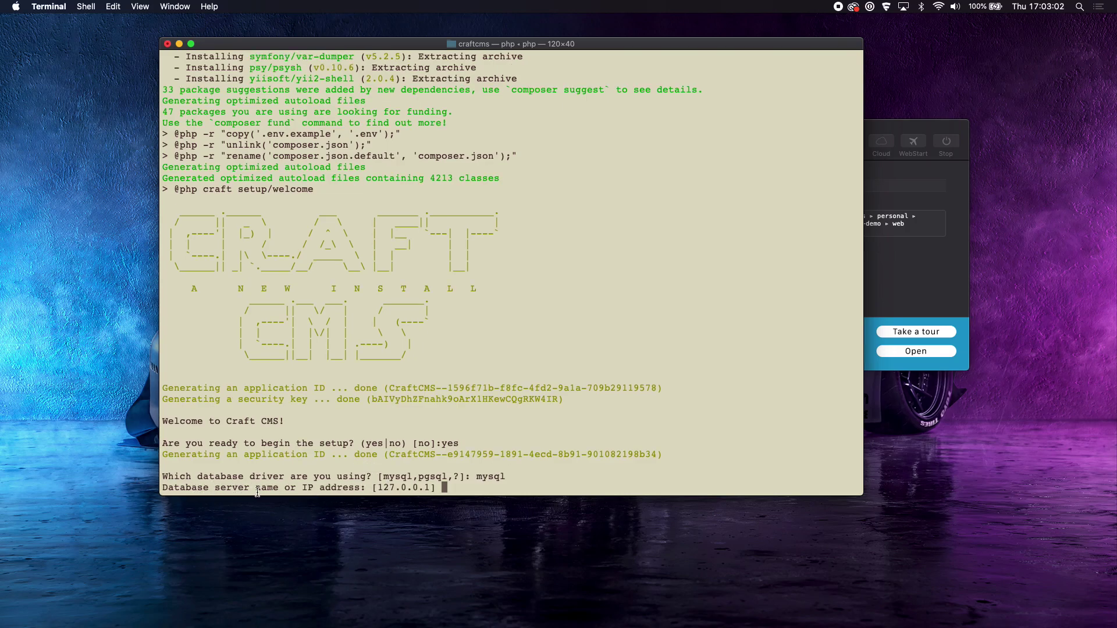
key("Return")
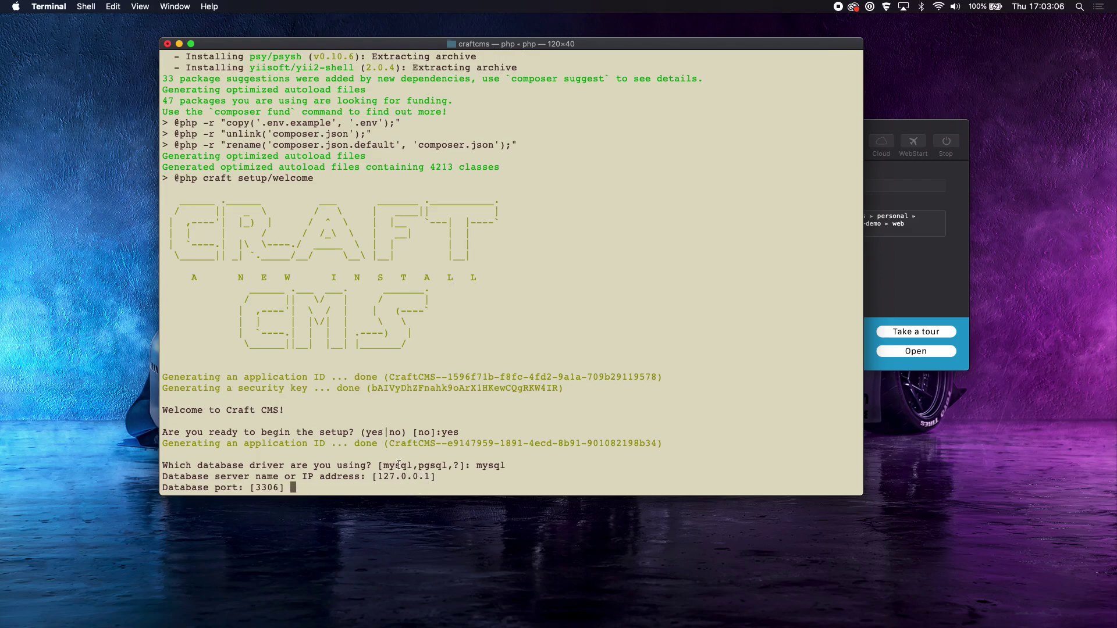
key("Return")
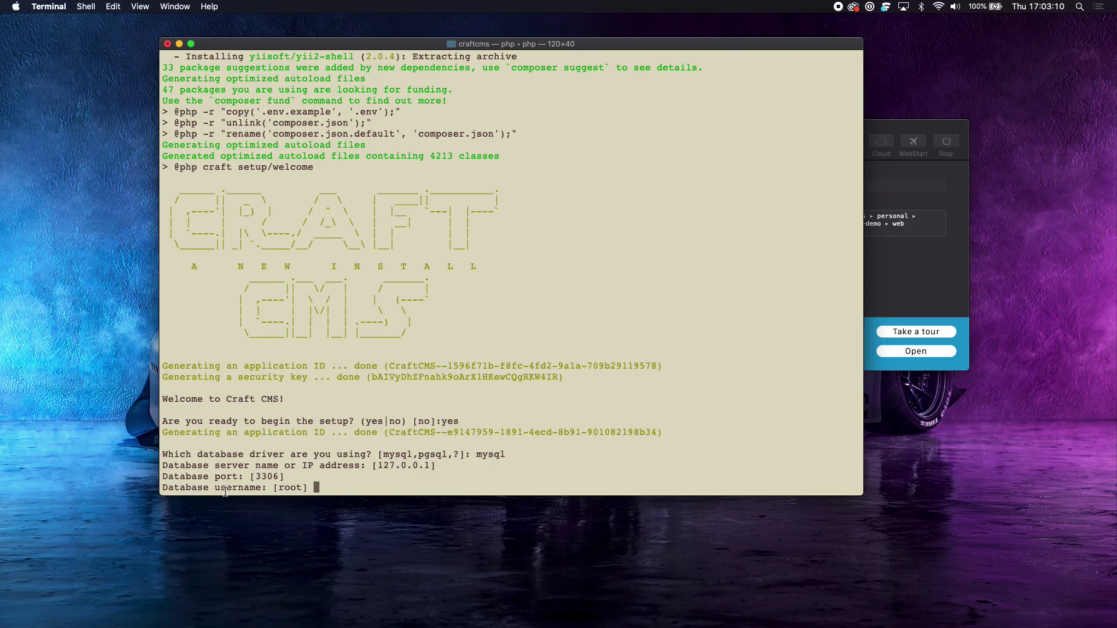
key("Return")
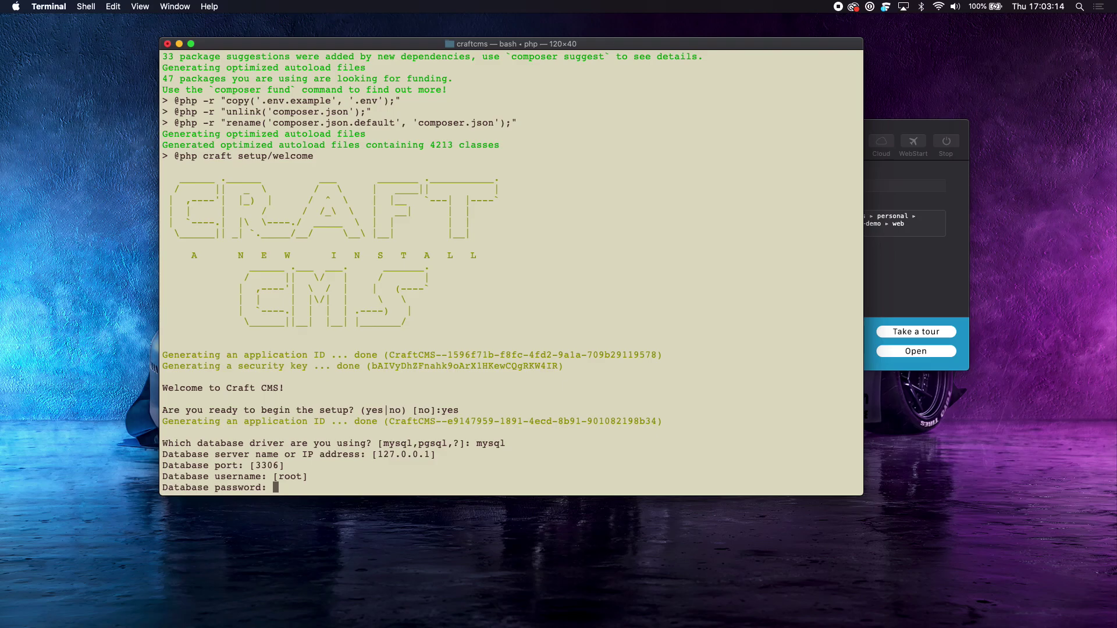
key("Return")
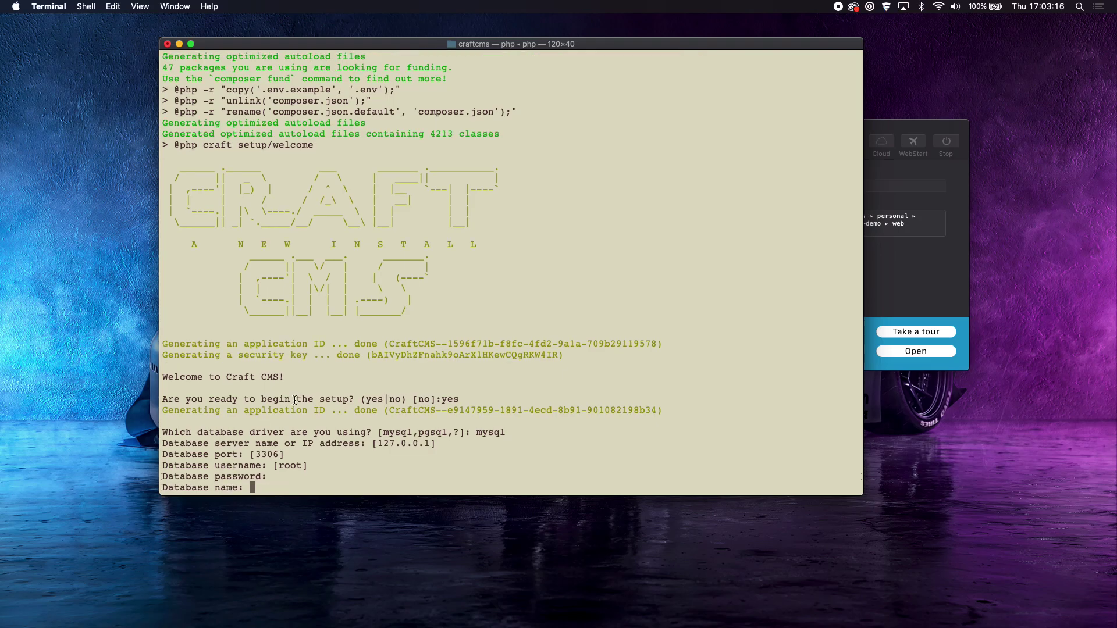
Enter craft-demo-yt as the database name and craft as the table prefix.
key("ctrl+Right")
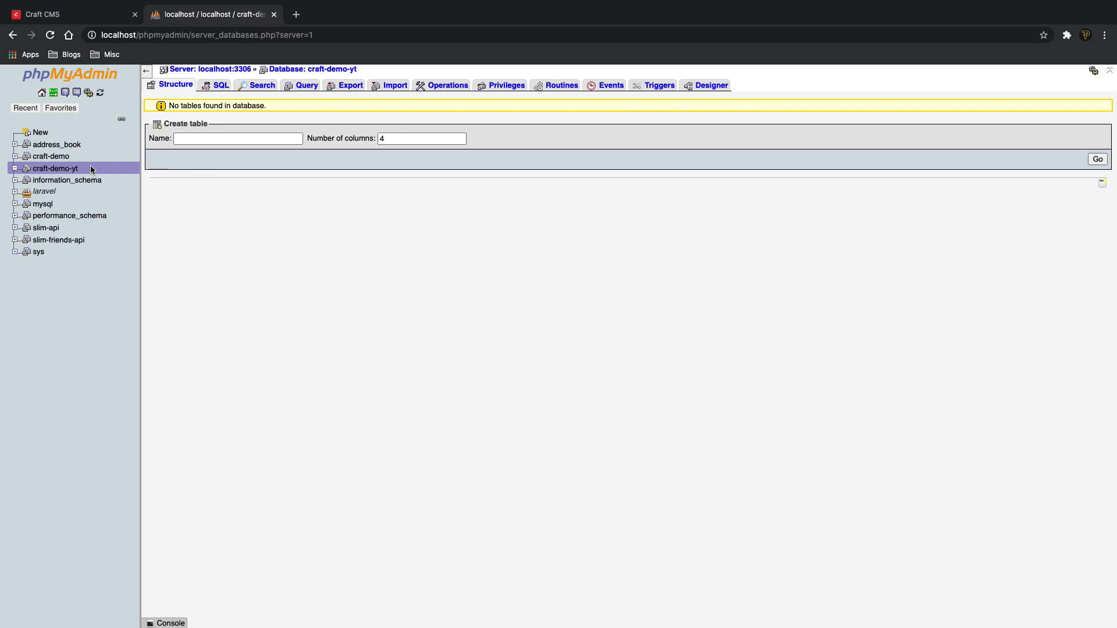
key("ctrl+Left")
type("craft-demon")
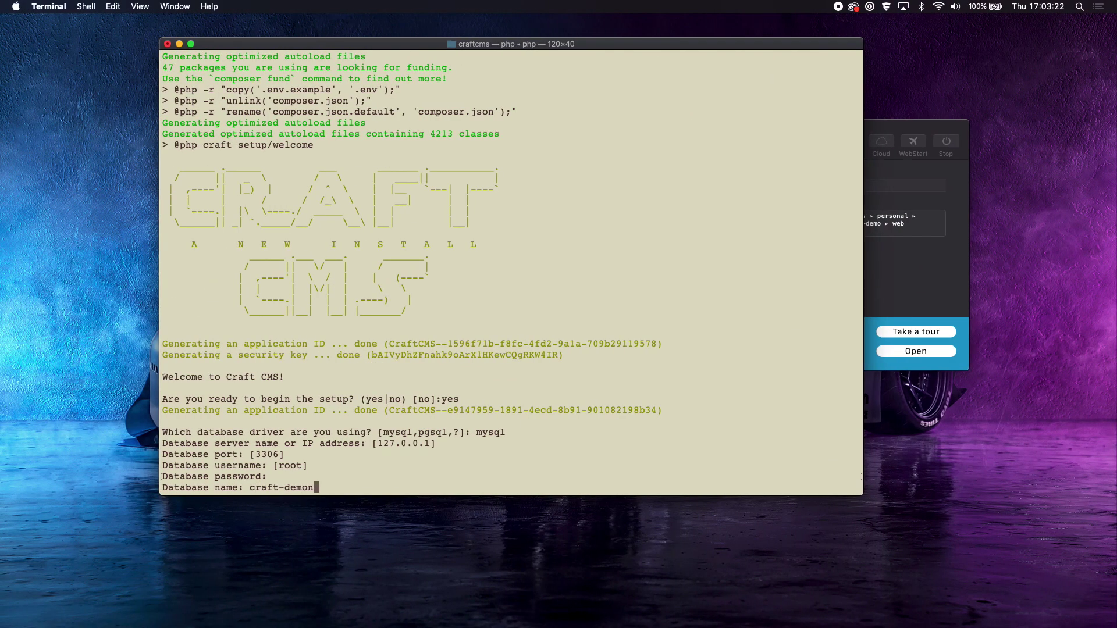
key("BackSpace")
type("-yt")
key("Return")
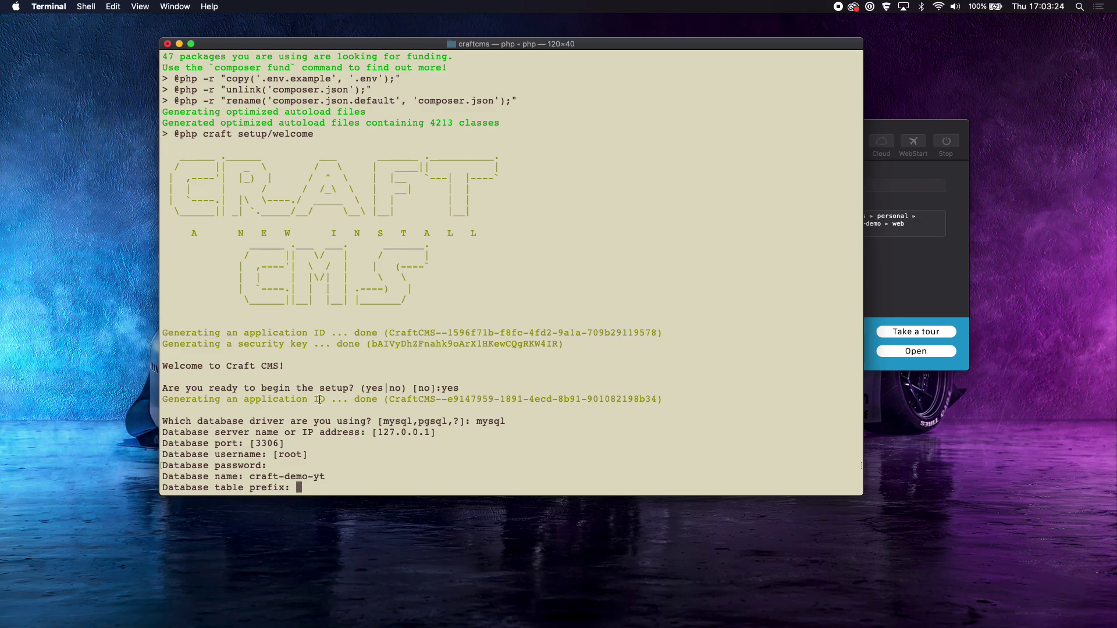
type("craft")
key("Return")
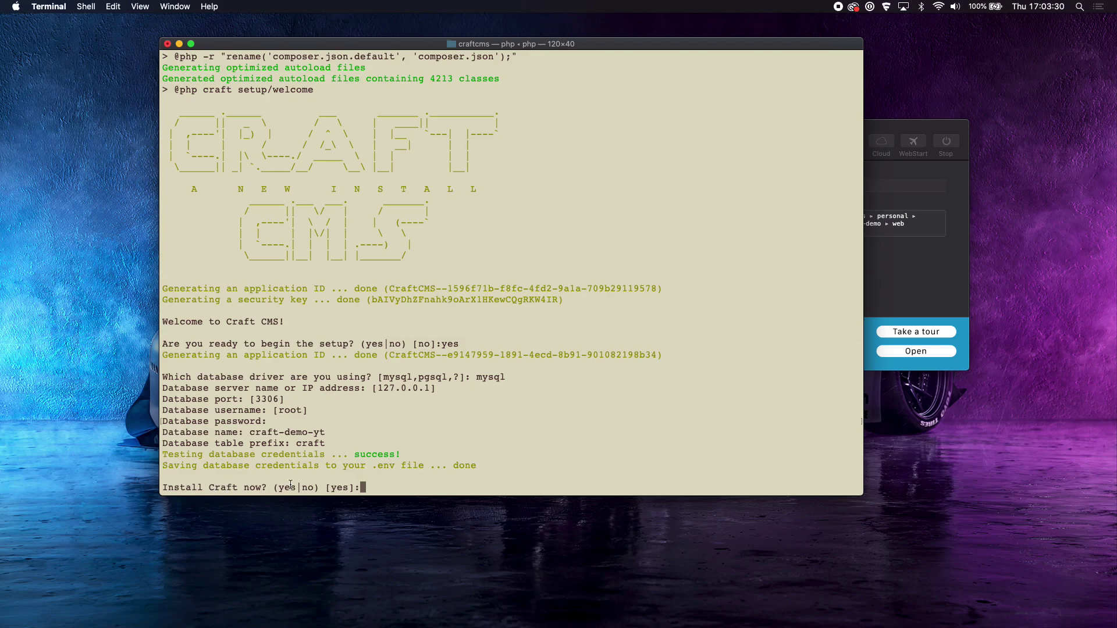
Confirm installing Craft and create the admin account with its email and password.
key("Return")
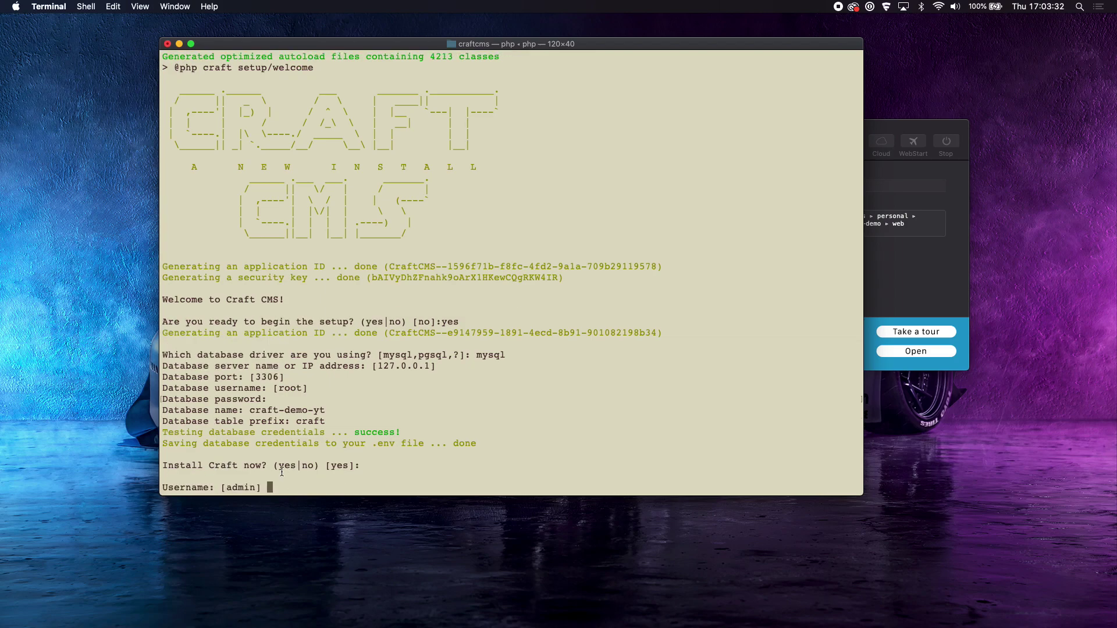
key("Return")
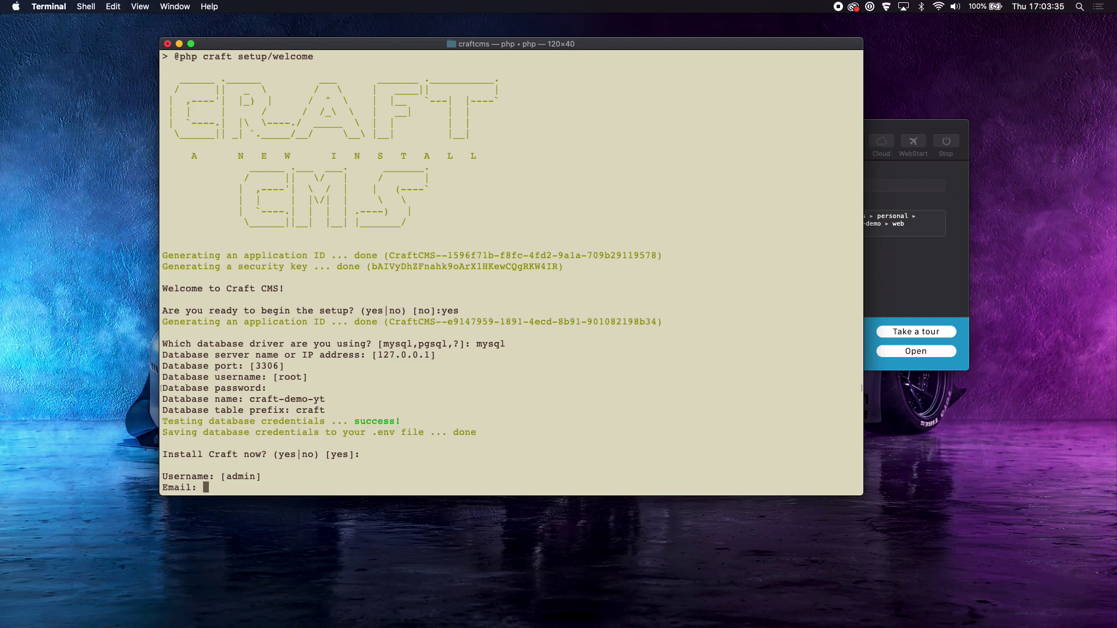
key("Return")
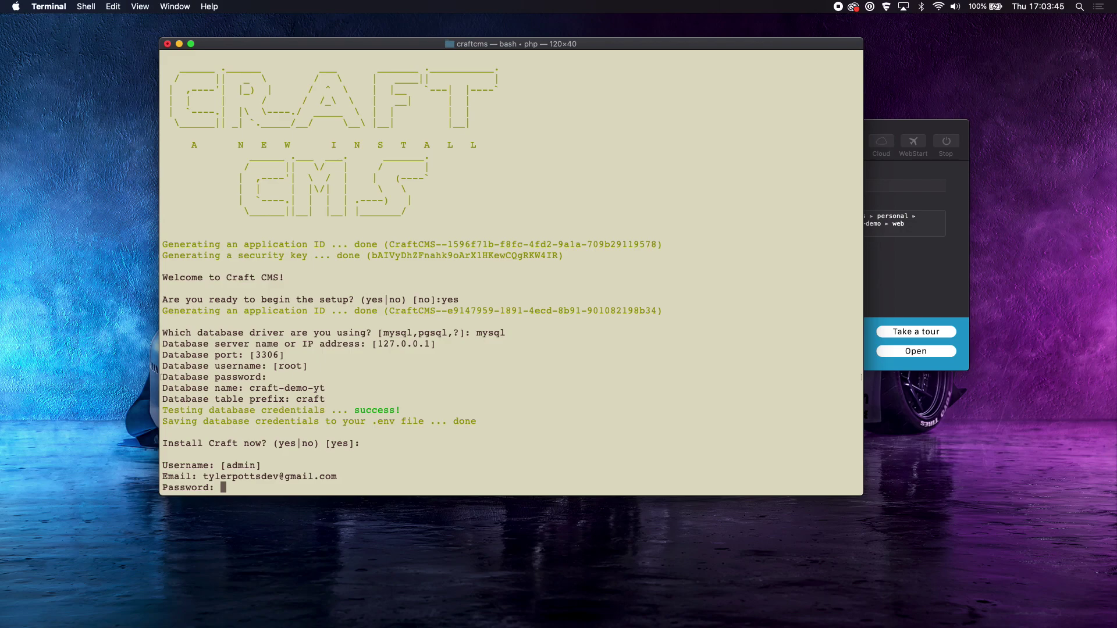
key("Return")
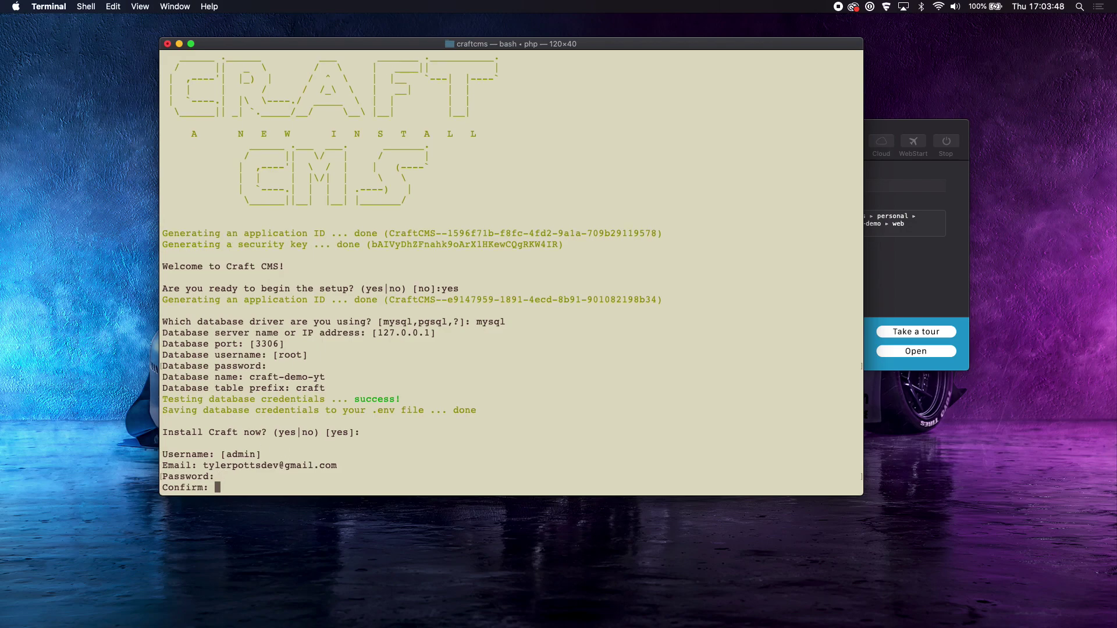
key("Return")
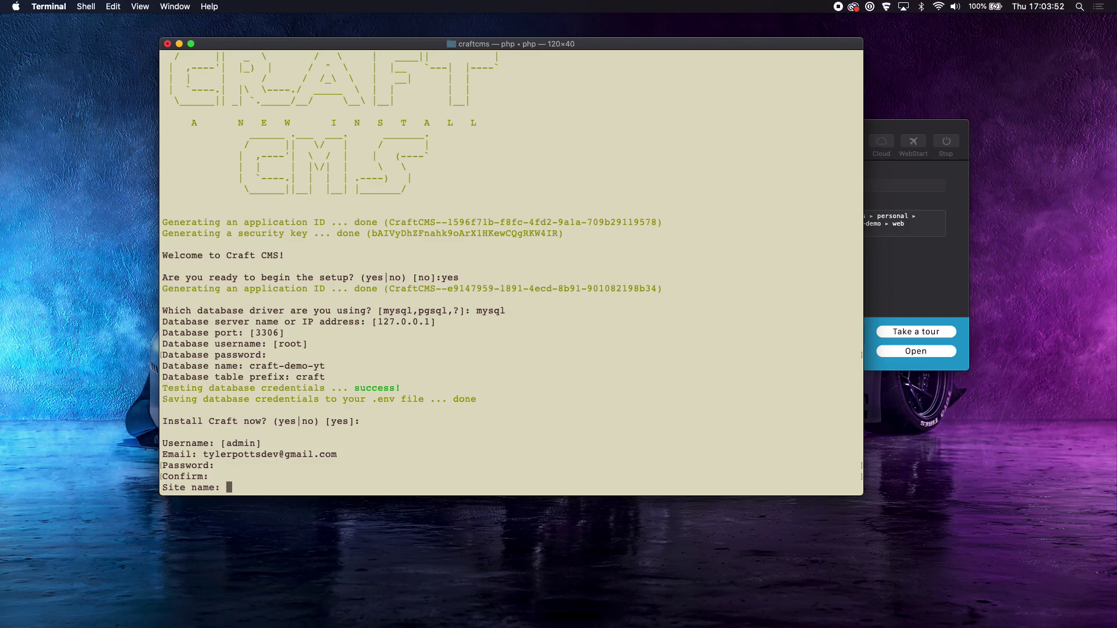
type("Craft Demo")
key("Return")
type("htt")
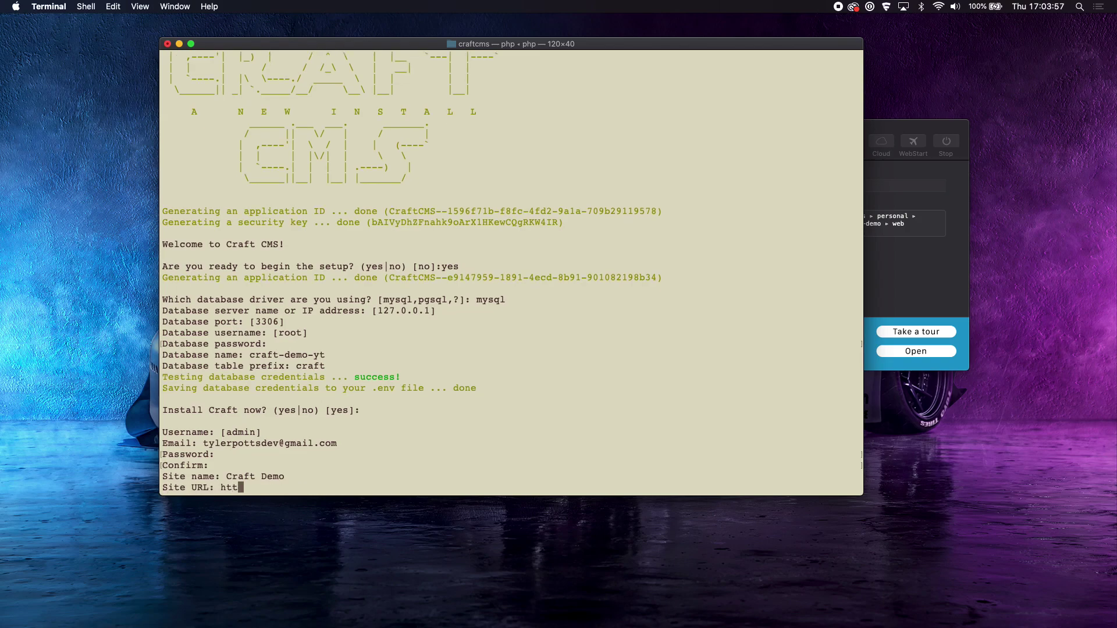
type("p://localhost/")
key("BackSpace")
key("Return")
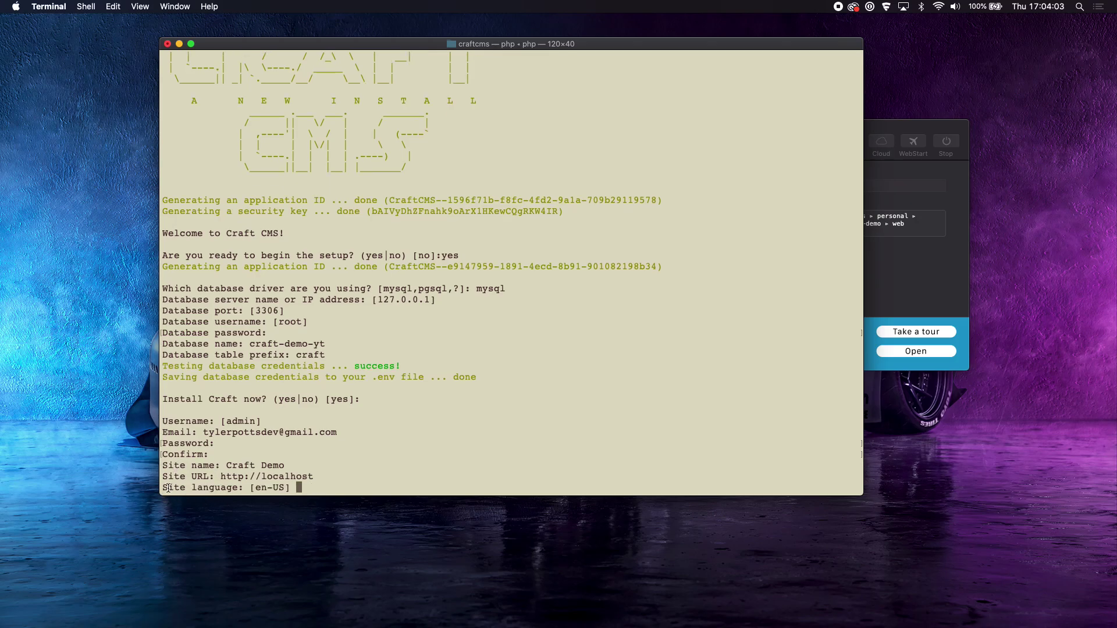
key("Return")
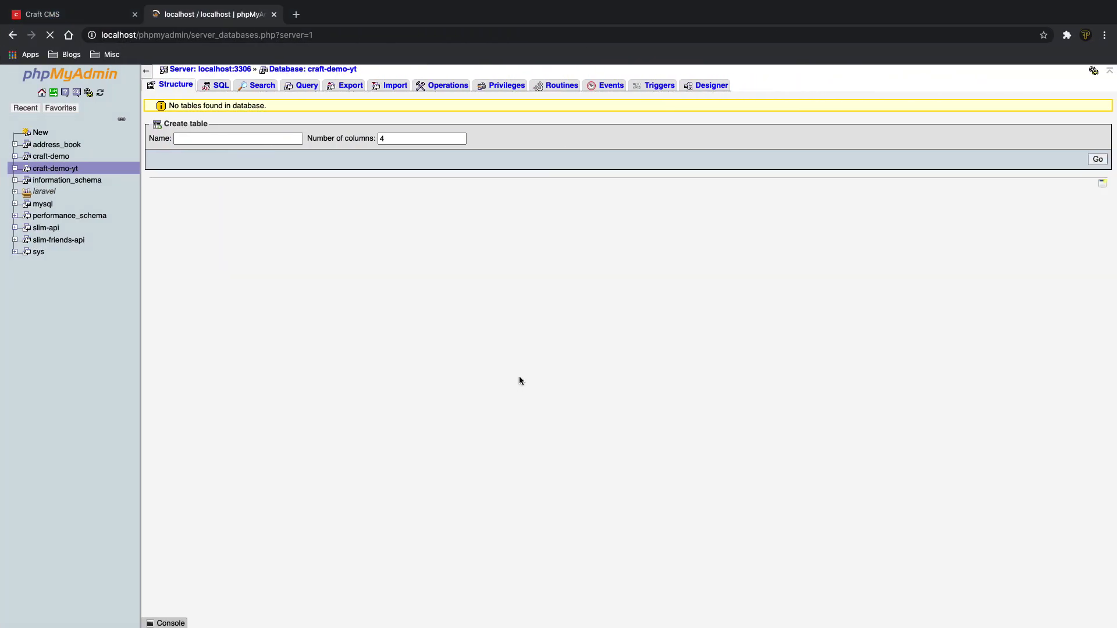
Reload phpMyAdmin, browse craft-demo-yt's 64 craft tables, and close the phpMyAdmin tab.
left_click(180, 68)
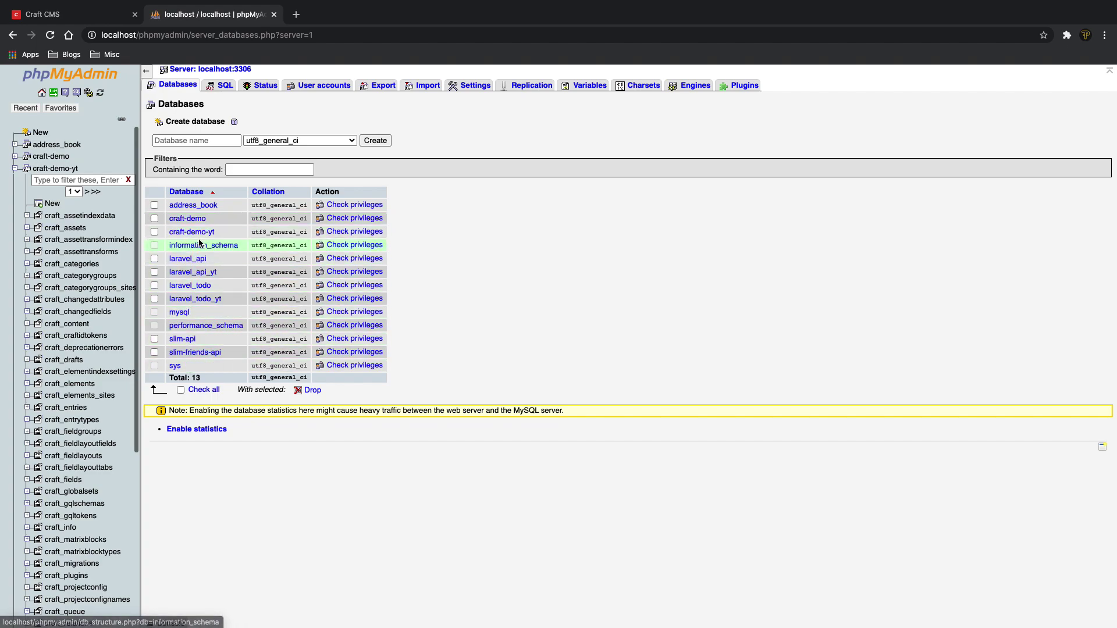
left_click(61, 169)
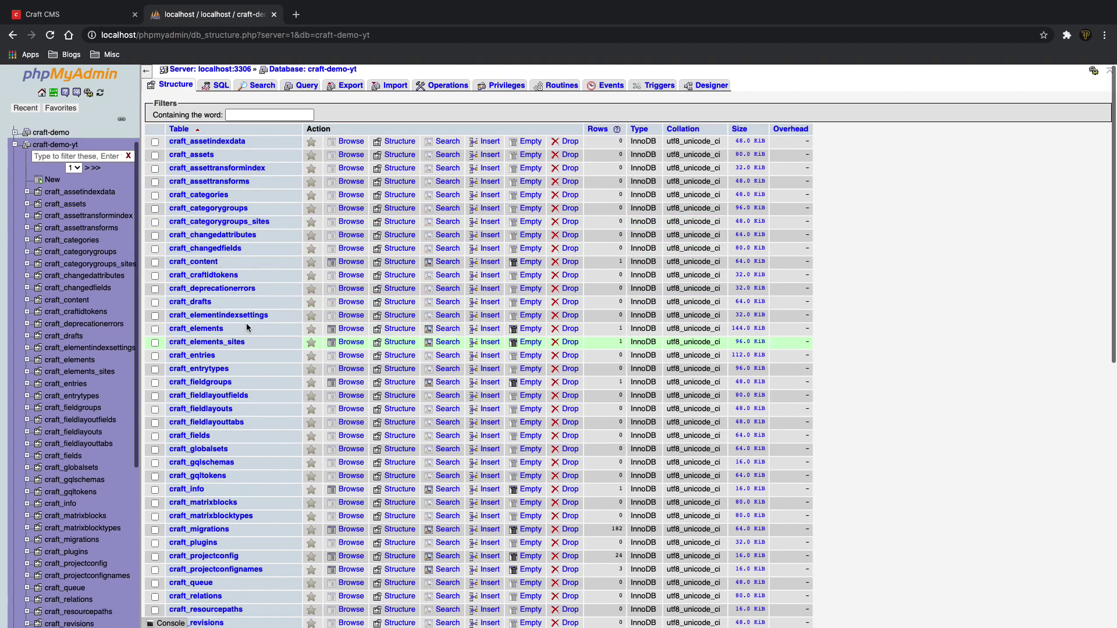
scroll(228, 368, "down", 9)
scroll(229, 369, "up", 10)
scroll(228, 369, "down", 10)
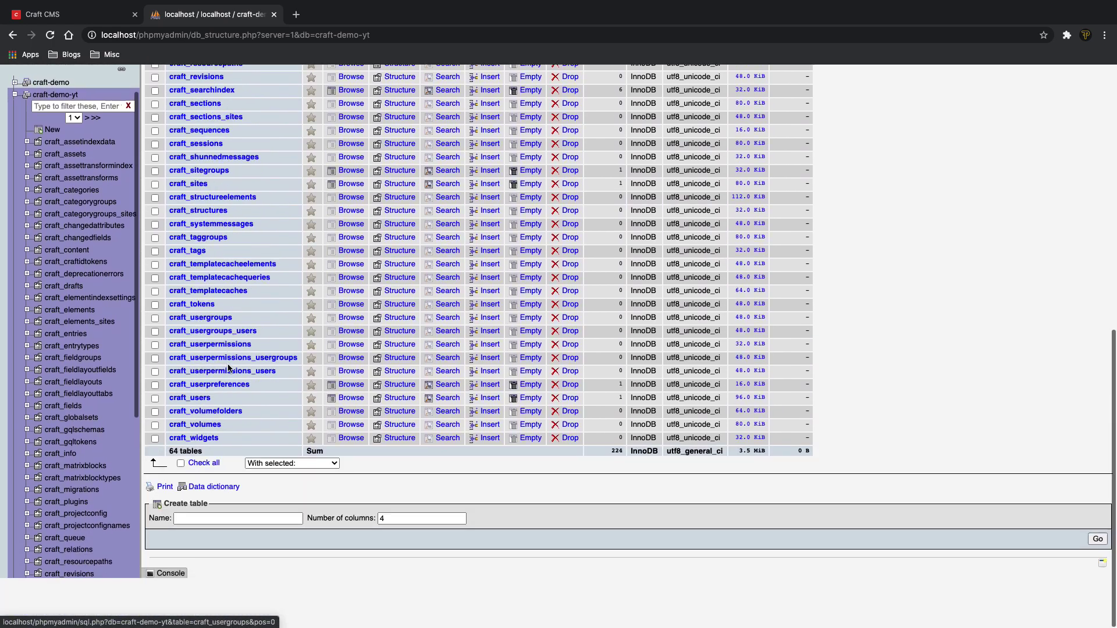
scroll(159, 280, "up", 10)
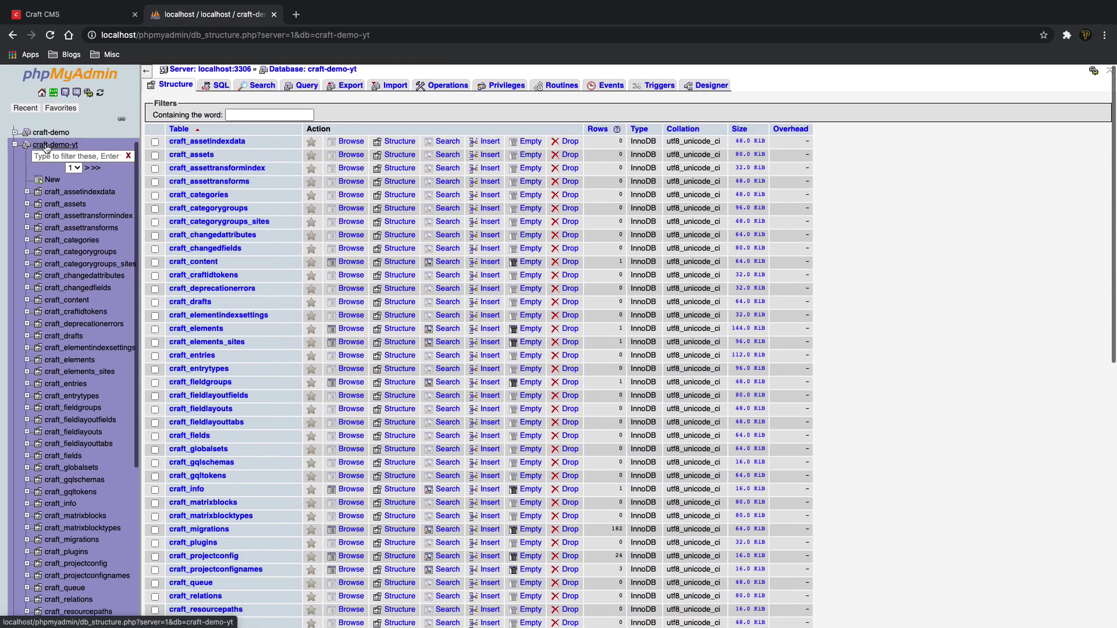
left_click(274, 14)
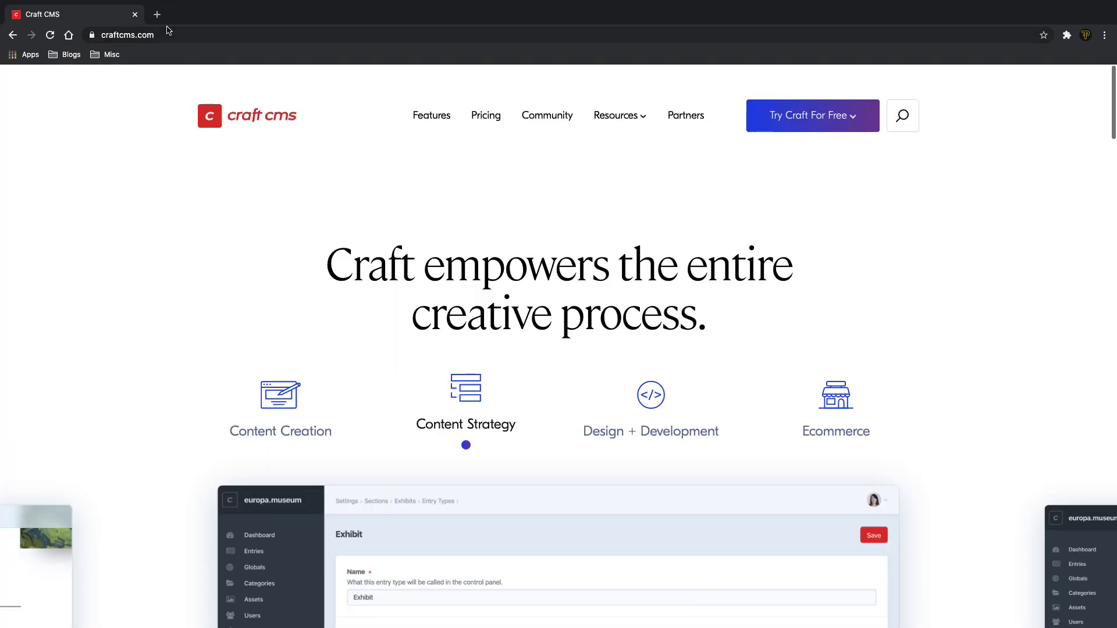
Set MAMP's document root to craftcms/craft-demo-yt/web, then open My Website to reach Welcome to Craft CMS.
key("ctrl+Left")
left_click(884, 181)
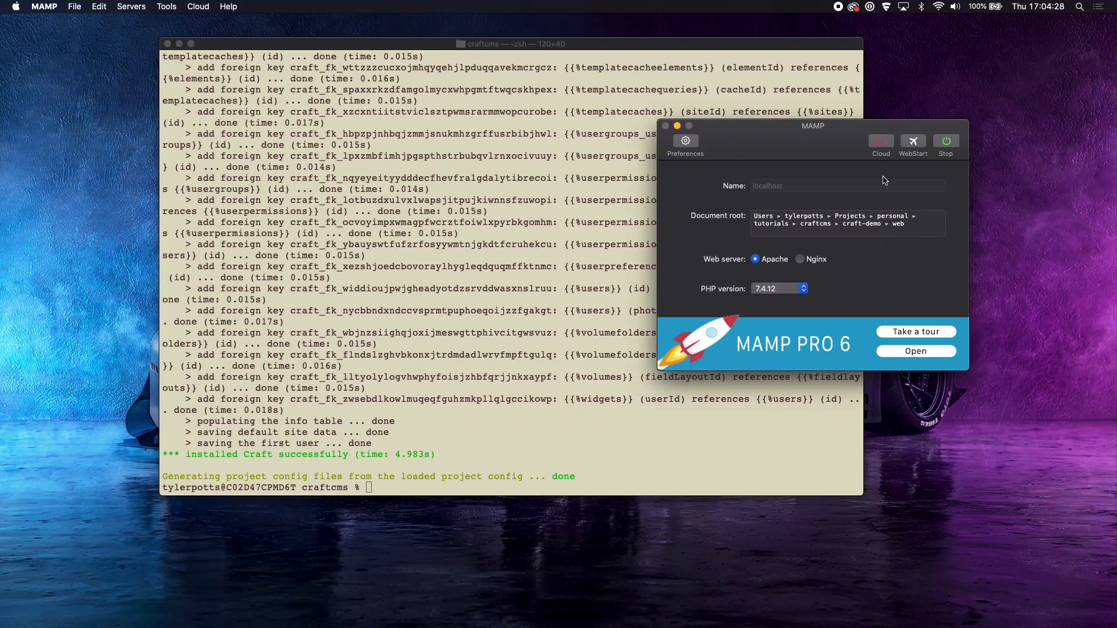
left_click(686, 141)
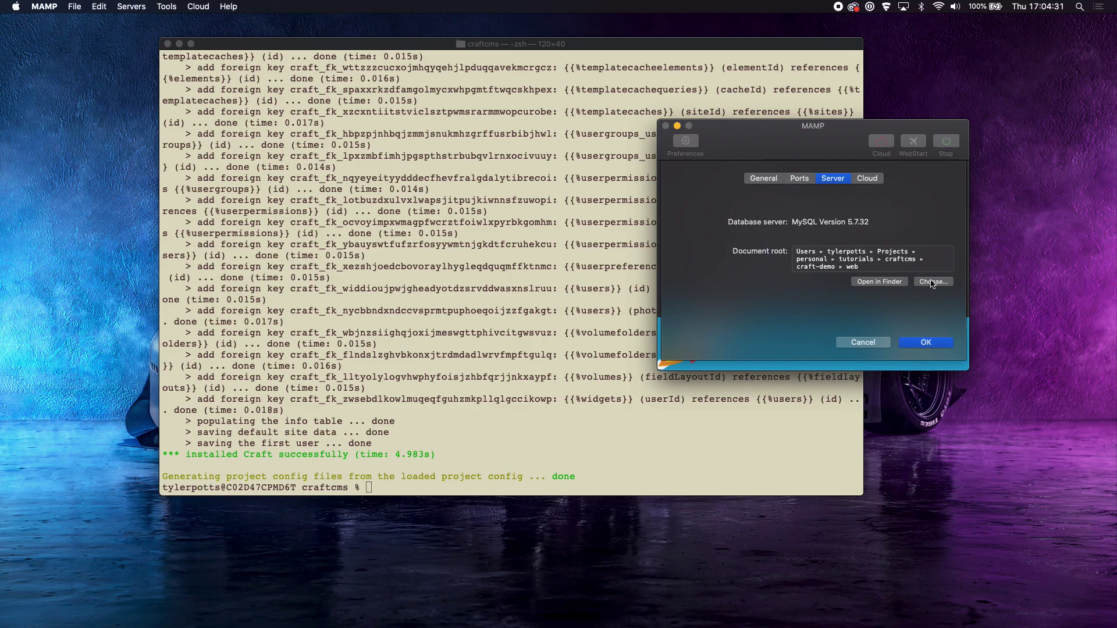
left_click(932, 282)
left_click(556, 115)
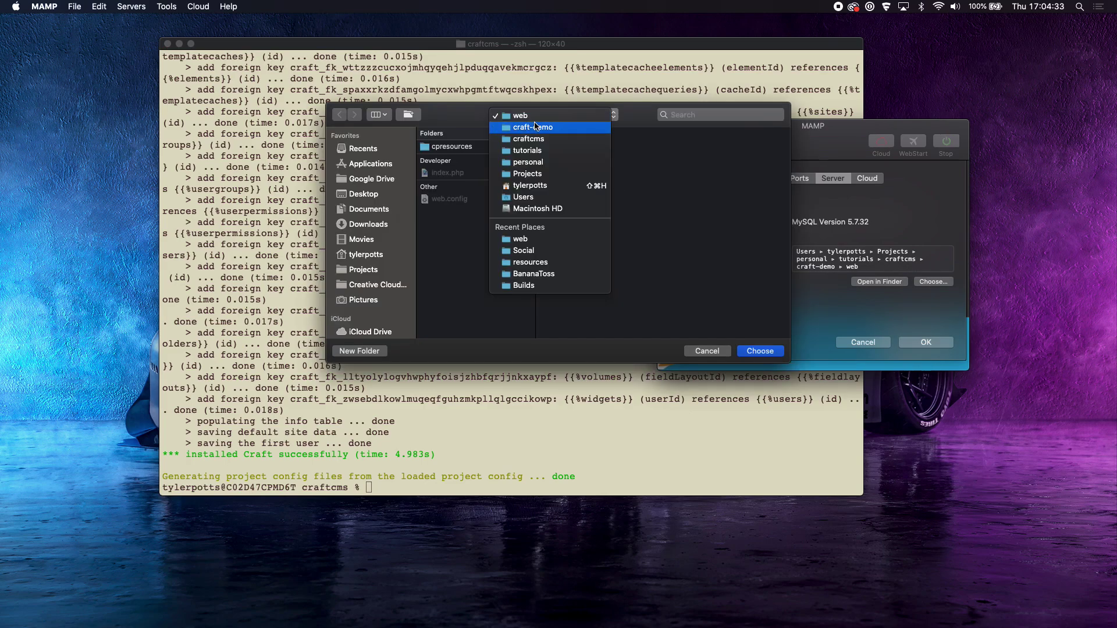
left_click(550, 125)
left_click(593, 158)
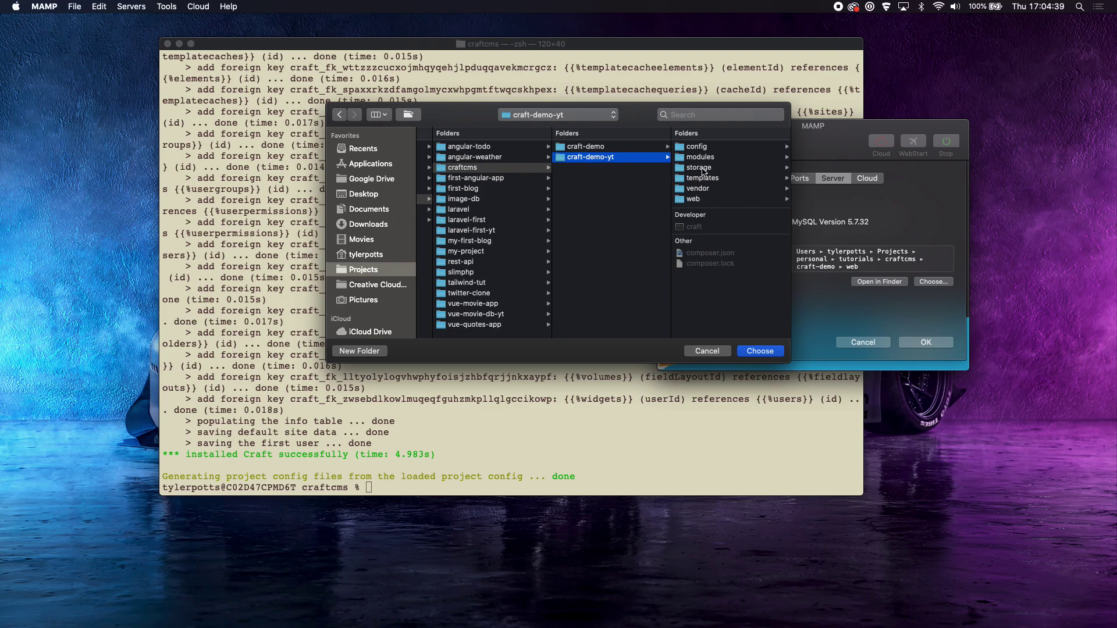
left_click(701, 201)
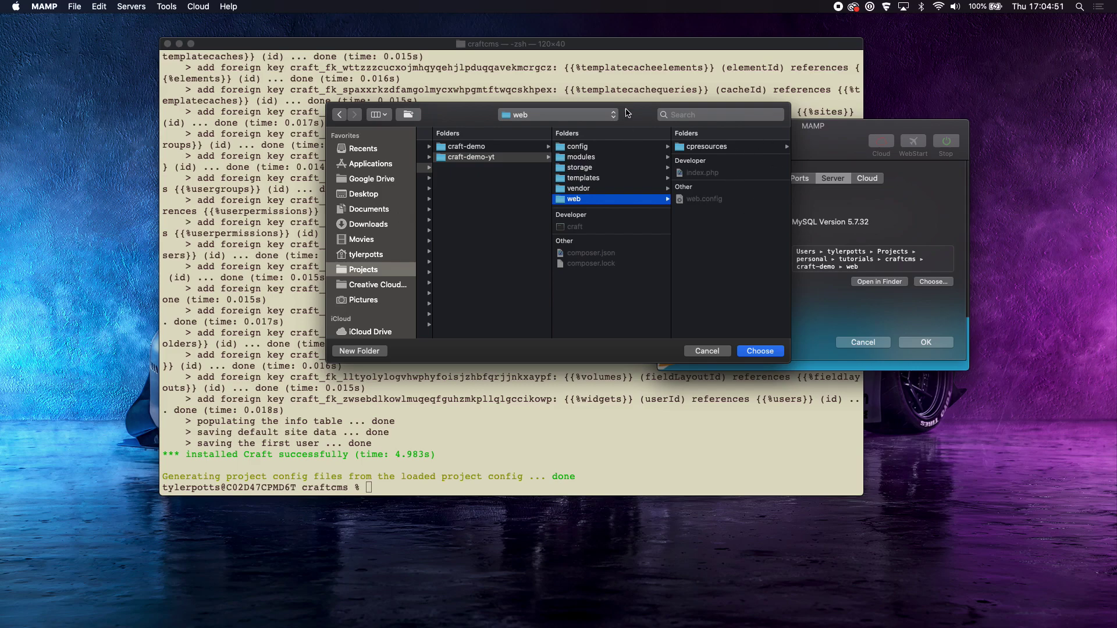
left_click(759, 350)
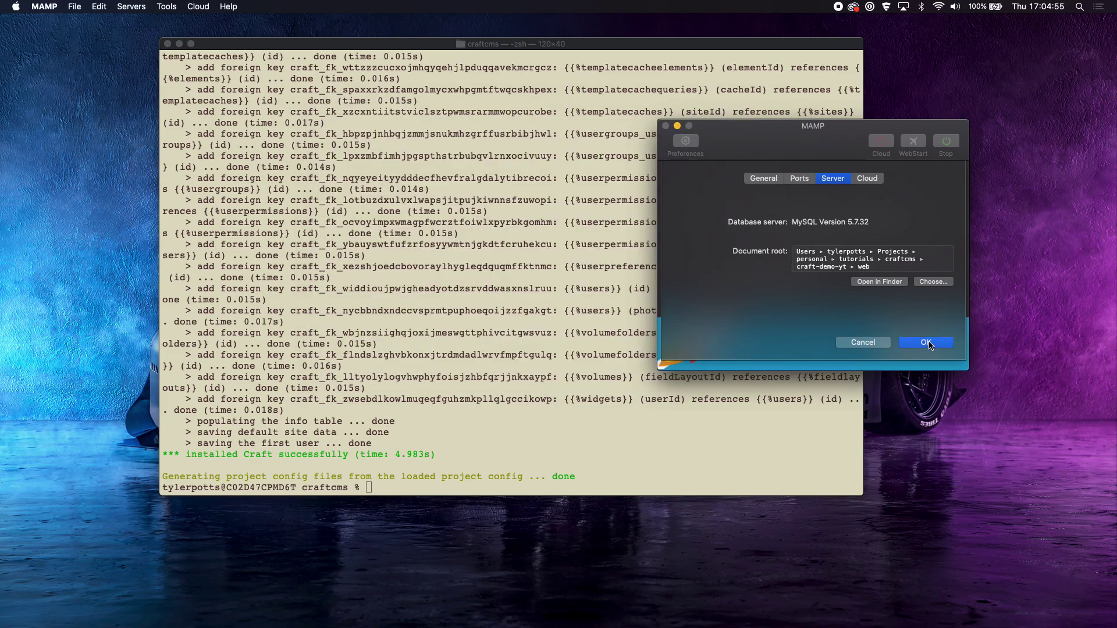
left_click(919, 344)
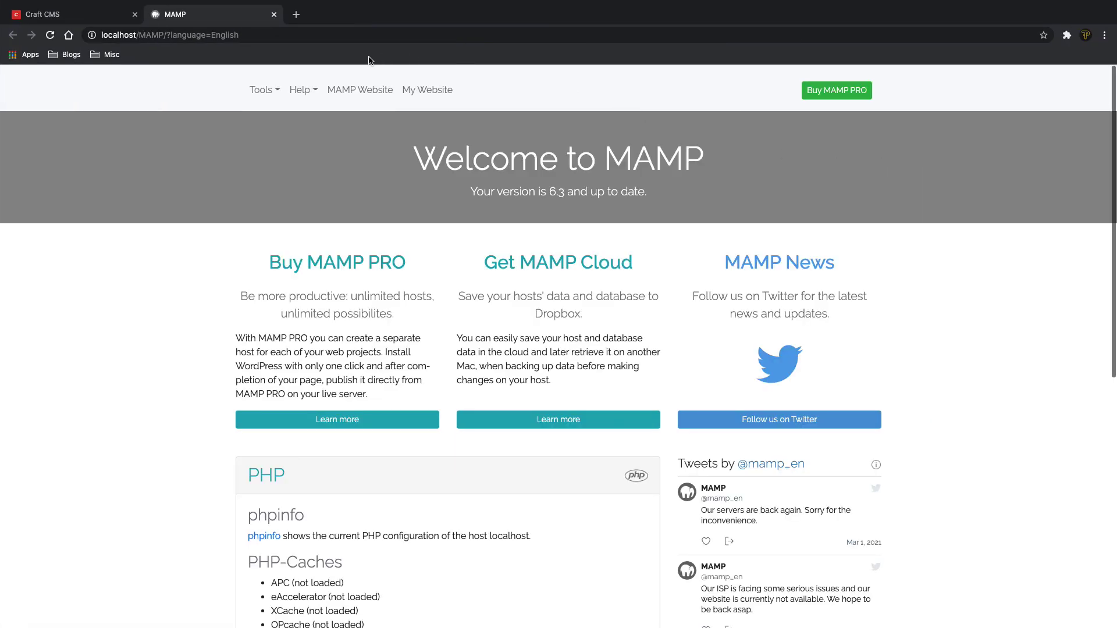
left_click(427, 90)
left_click(269, 16)
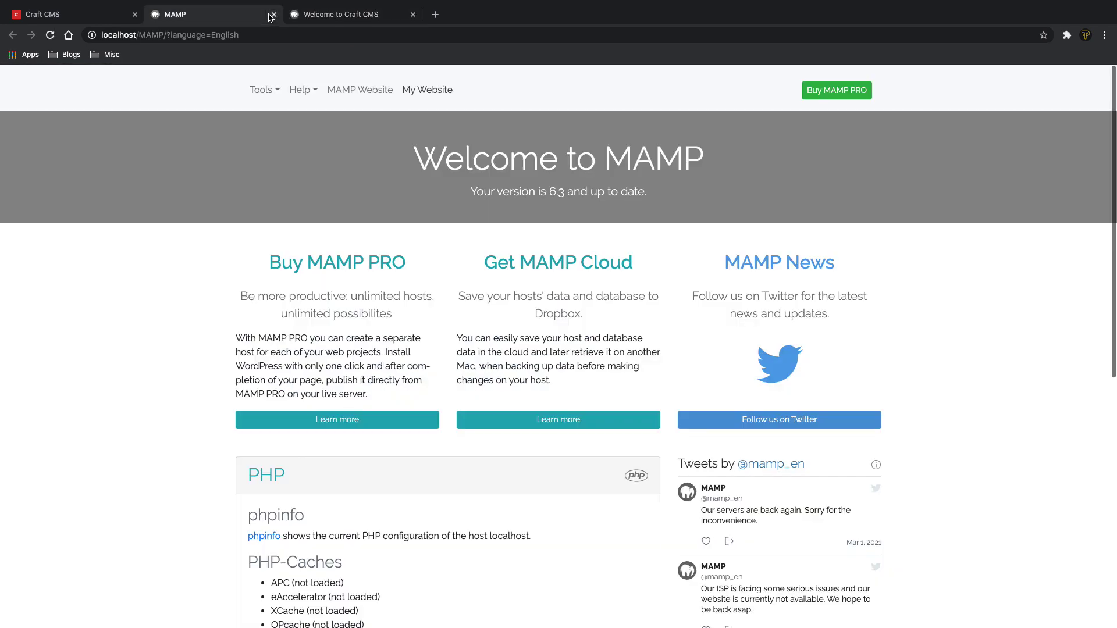
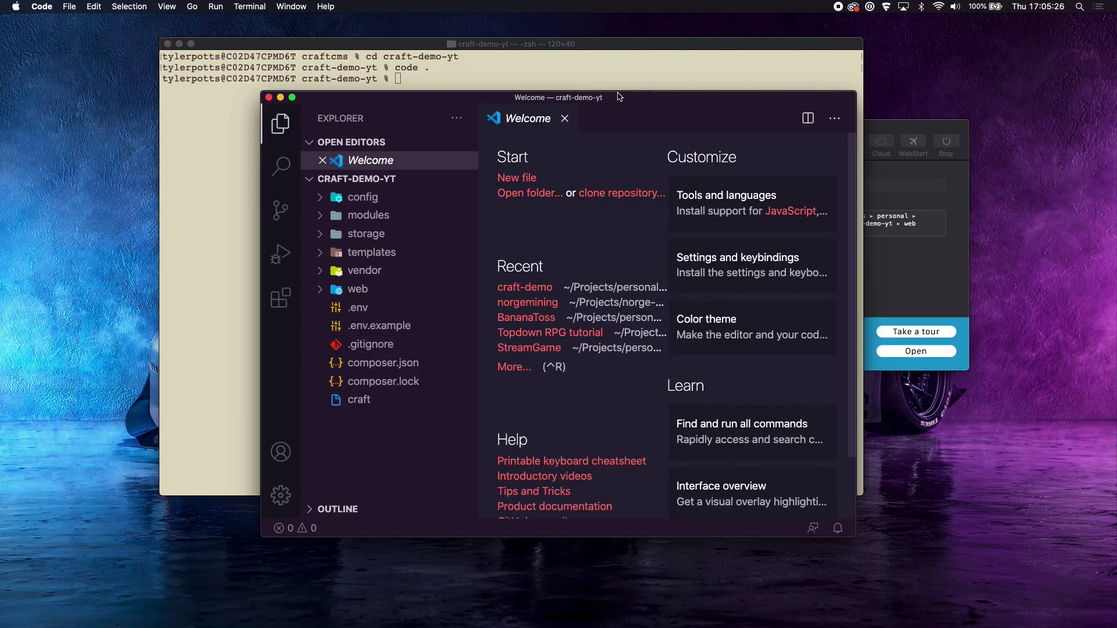
Maximize VS Code, close the Welcome tab and open templates/index.twig.
double_click(623, 96)
key("super+w")
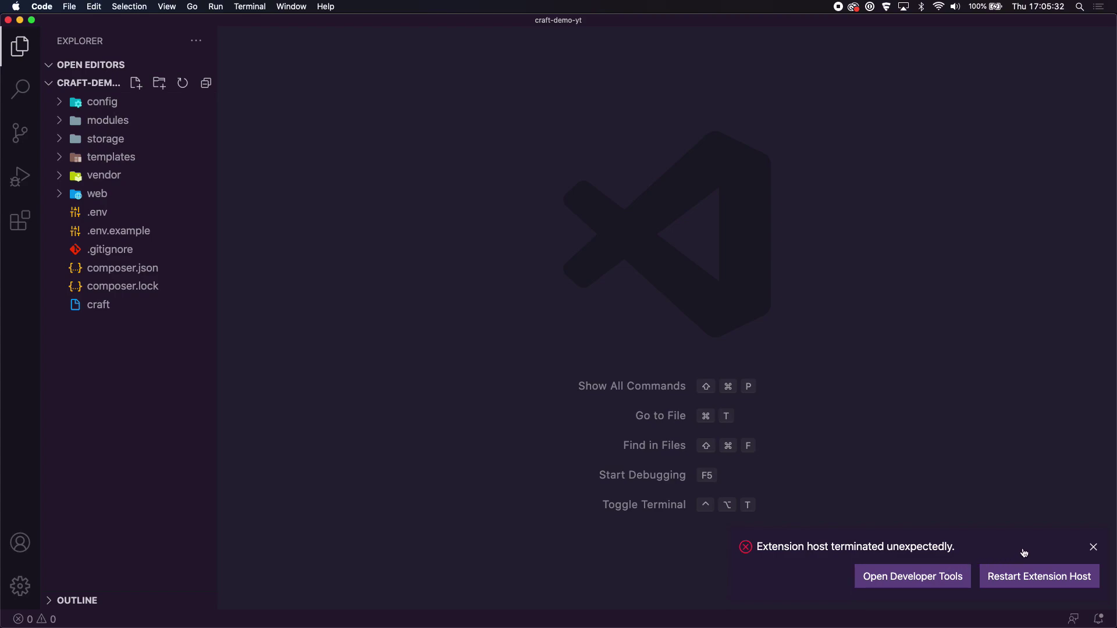
left_click(1092, 547)
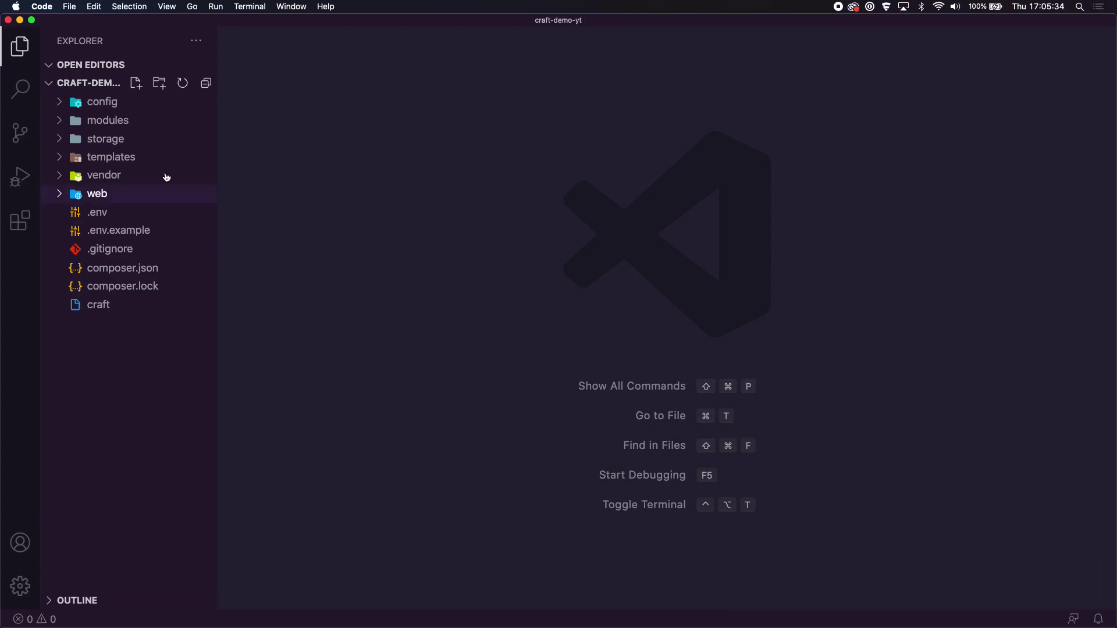
left_click(104, 157)
left_click(117, 194)
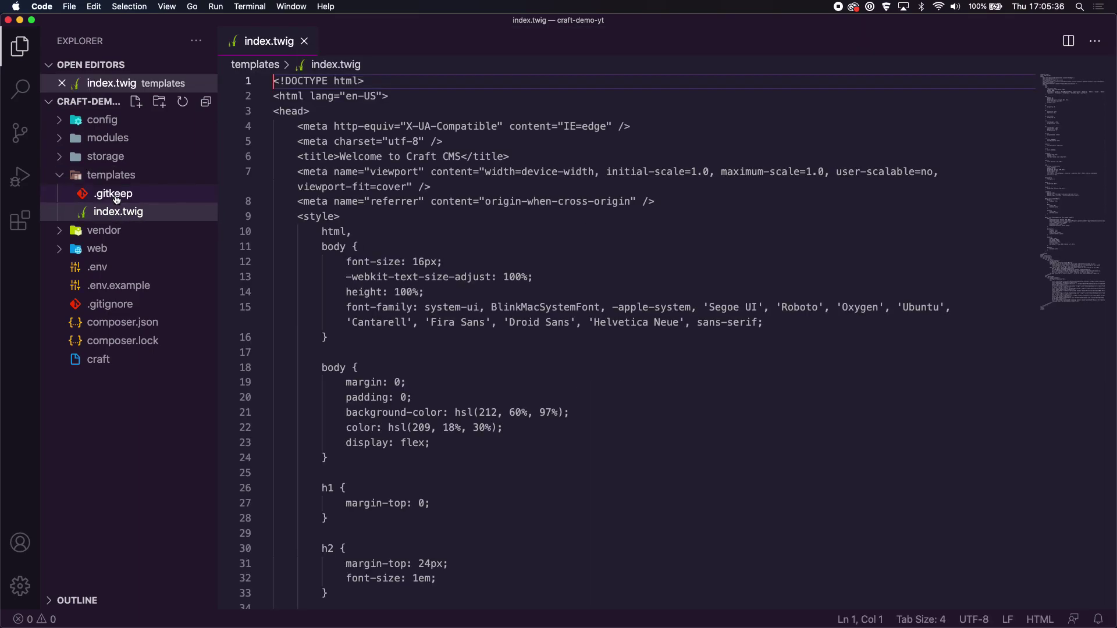
Append a comma and a first name to the Welcome h1 in index.twig, then save.
left_click(368, 158)
key("Right")
key("Right")
key("Right")
key("Right")
key("Right")
key("Right")
key("Right")
key("Right")
key("Right")
key("Right")
key("Right")
key("Right")
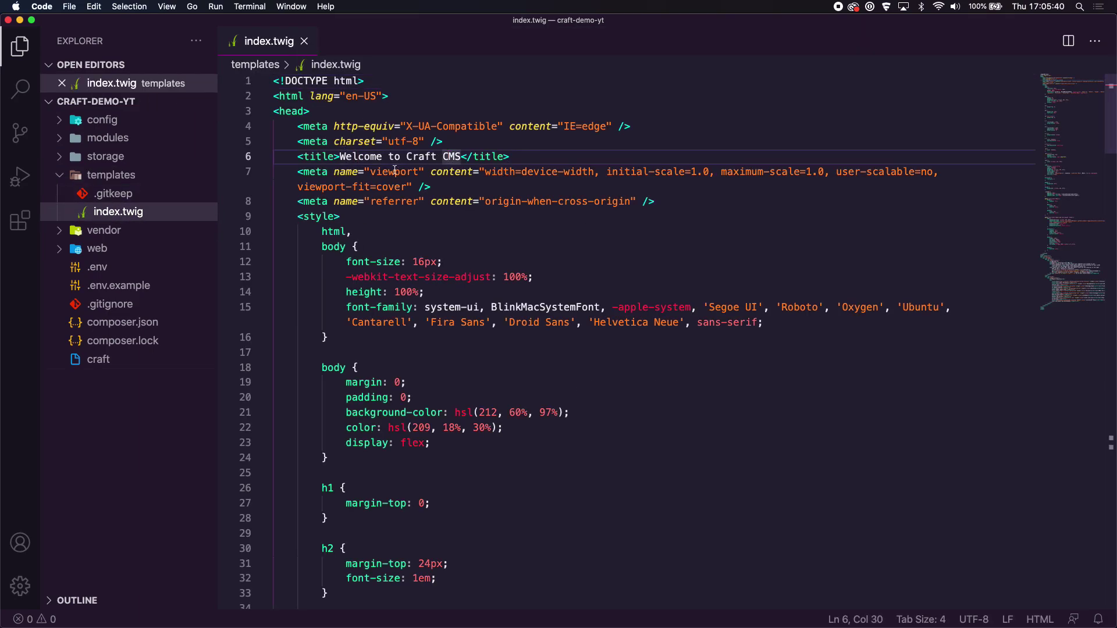
scroll(395, 170, "down", 5)
left_click_drag(389, 158, 409, 320)
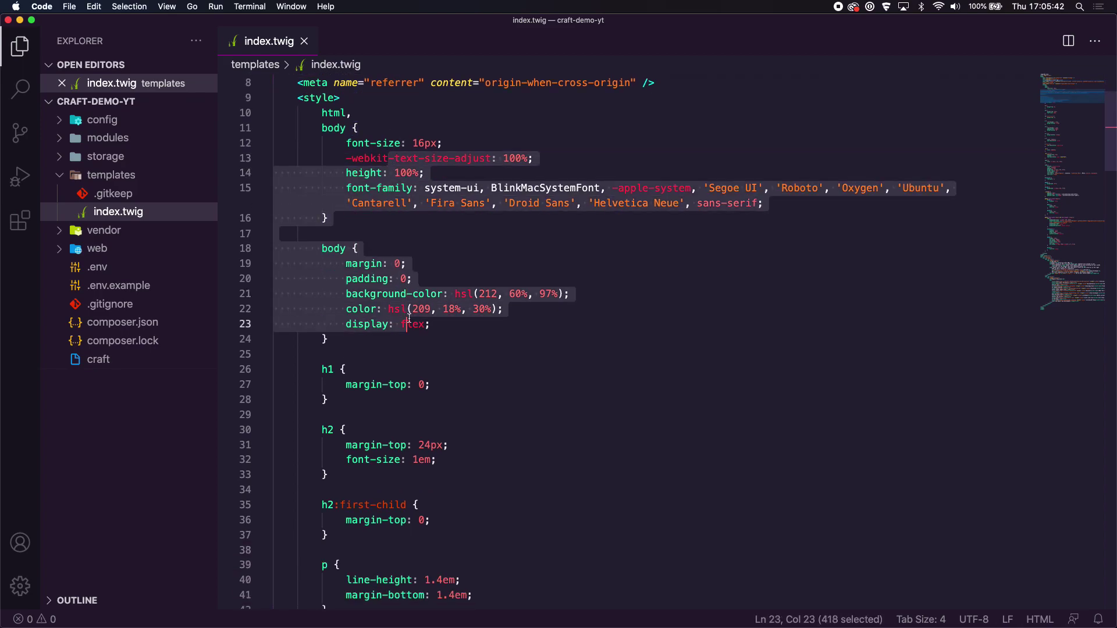
scroll(409, 320, "down", 15)
left_click(409, 319)
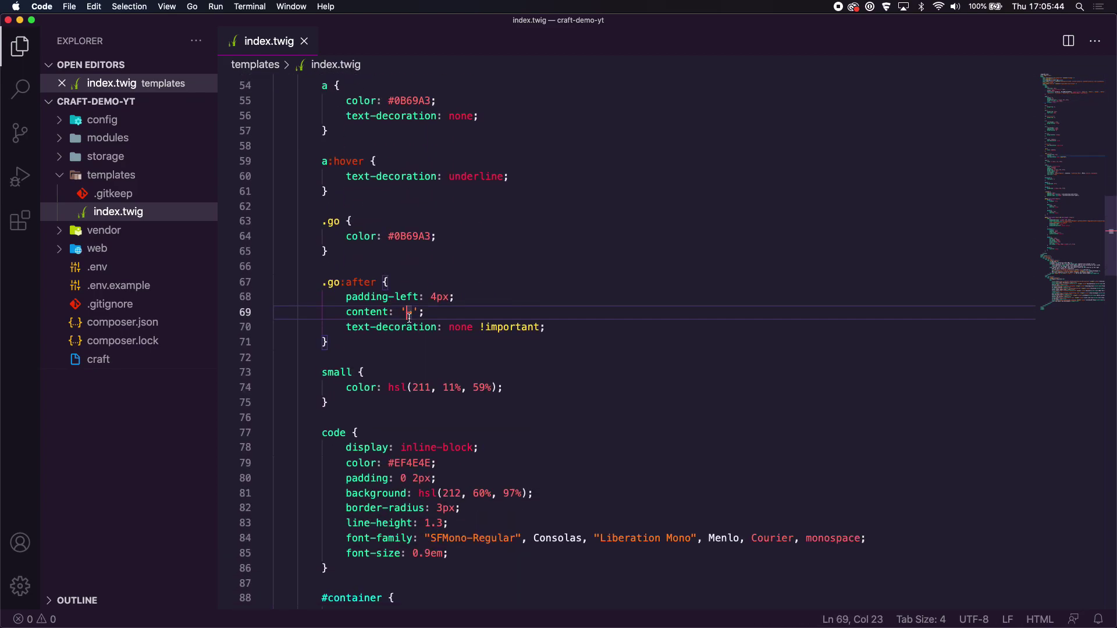
scroll(409, 318, "down", 20)
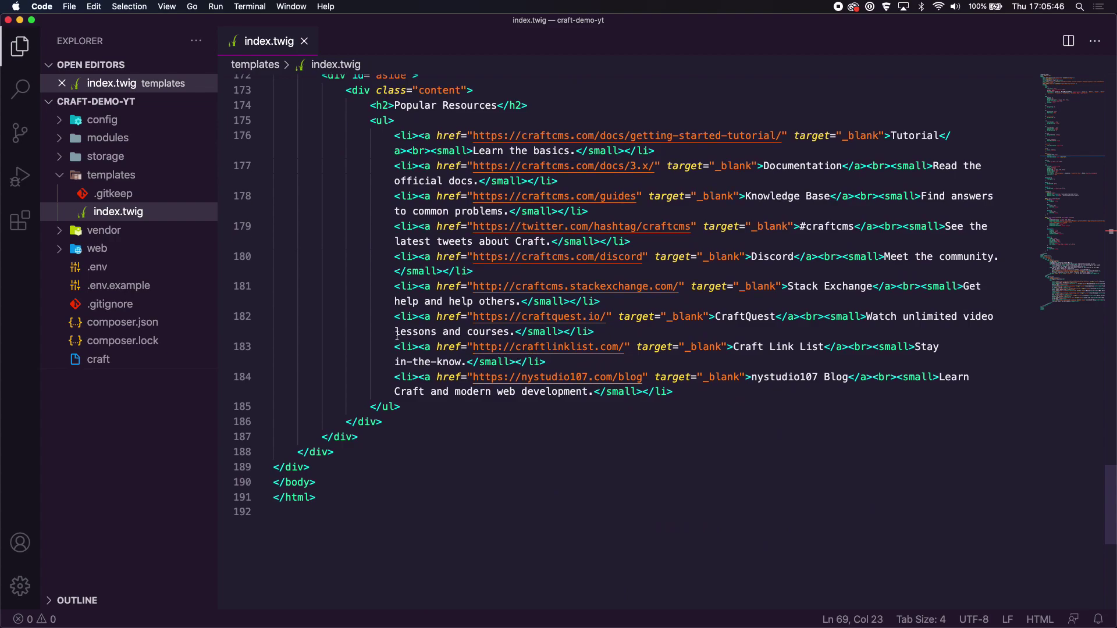
scroll(332, 453, "up", 8)
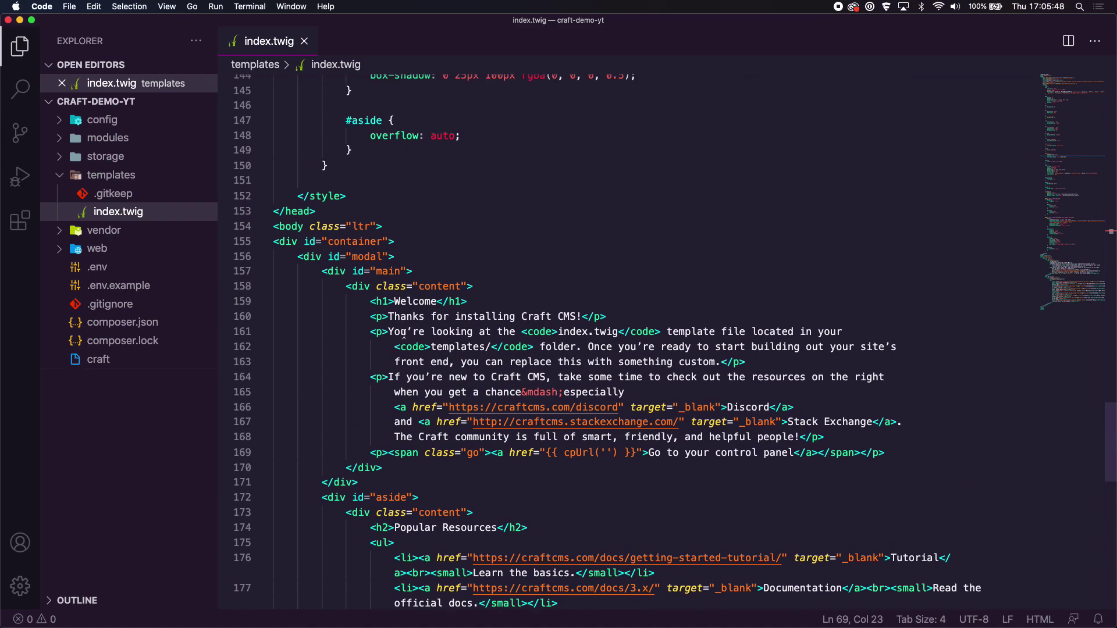
left_click(429, 301)
key("Right")
type(", Tyler")
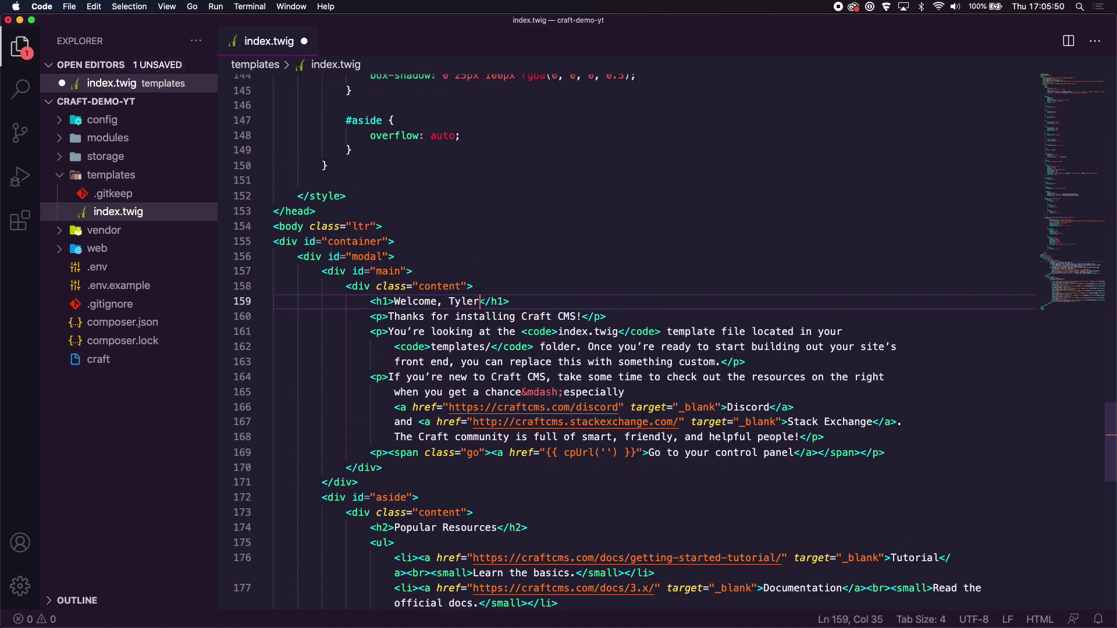
key("super+s")
Reload localhost in Chrome to show the personalised Welcome heading.
key("super+Tab")
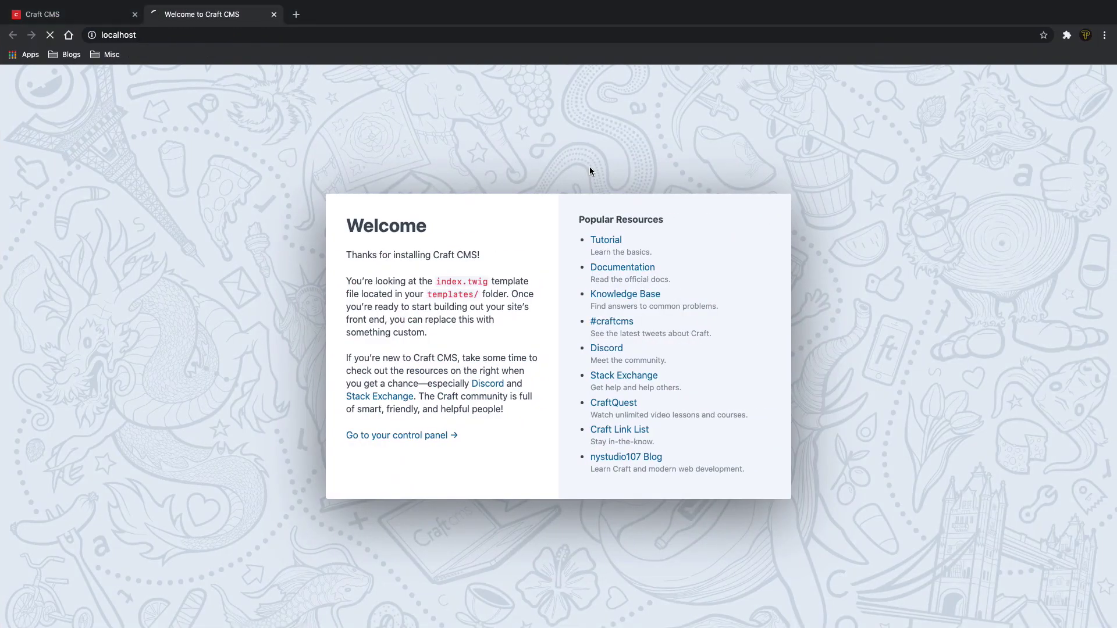
key("super+r")
left_click_drag(506, 232, 334, 231)
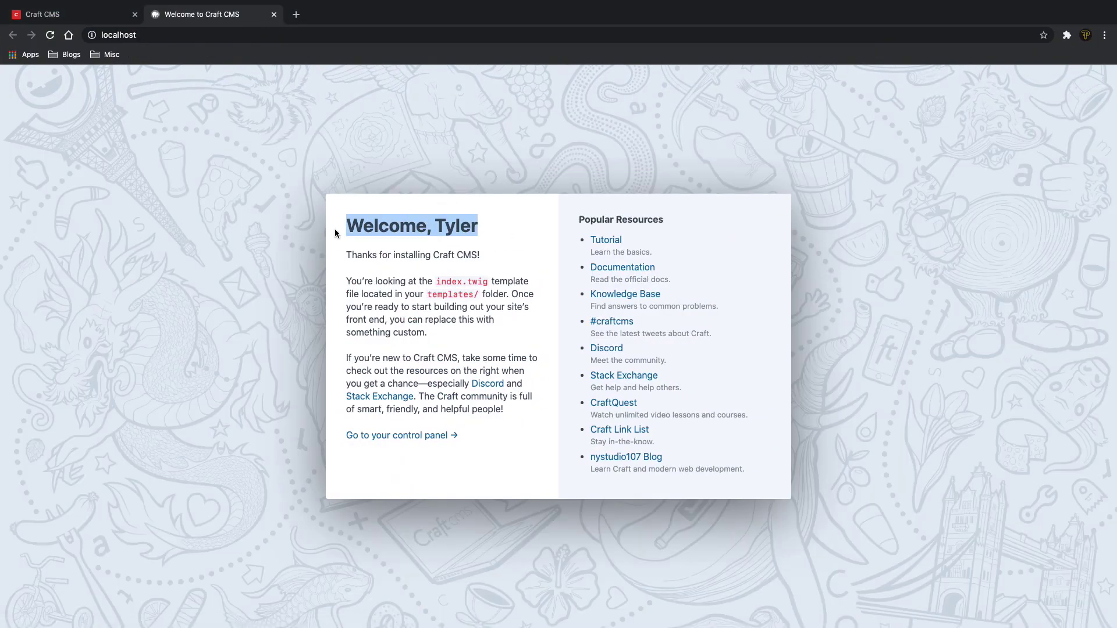
left_click(335, 233)
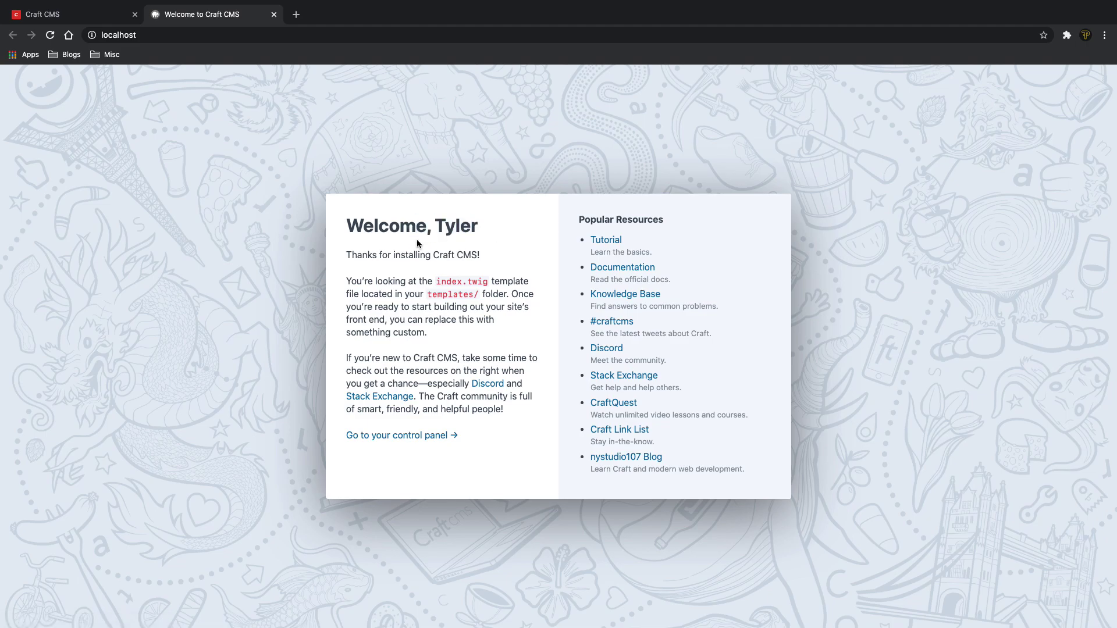
Look over the 'Thanks for installing' paragraph in index.twig, then return to the browser.
key("super+Tab")
scroll(524, 294, "up", 20)
scroll(522, 294, "down", 20)
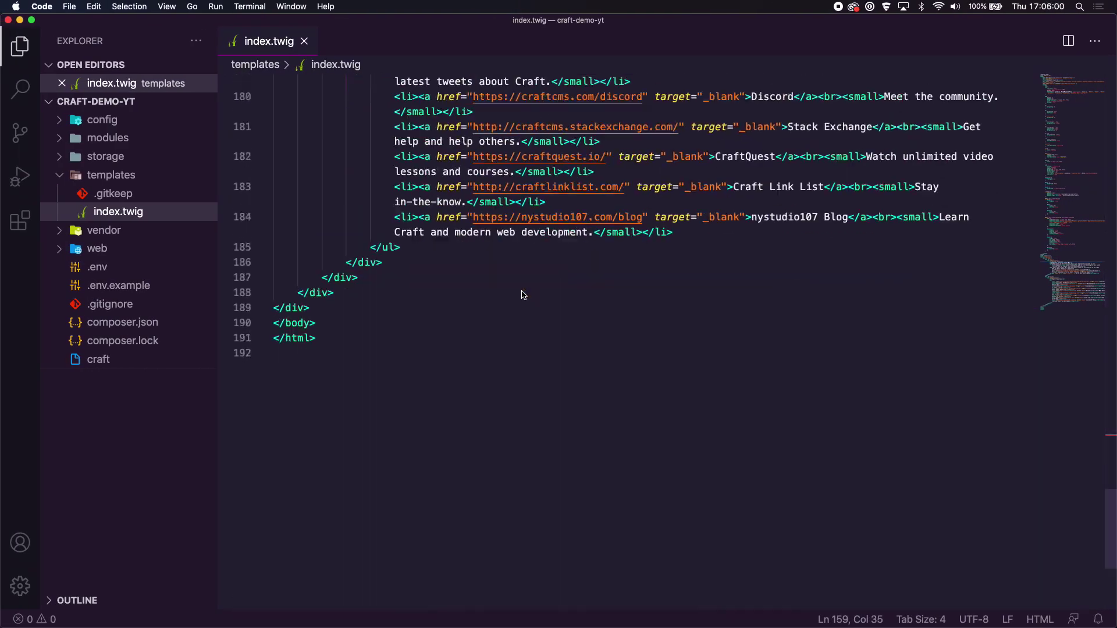
scroll(524, 294, "up", 15)
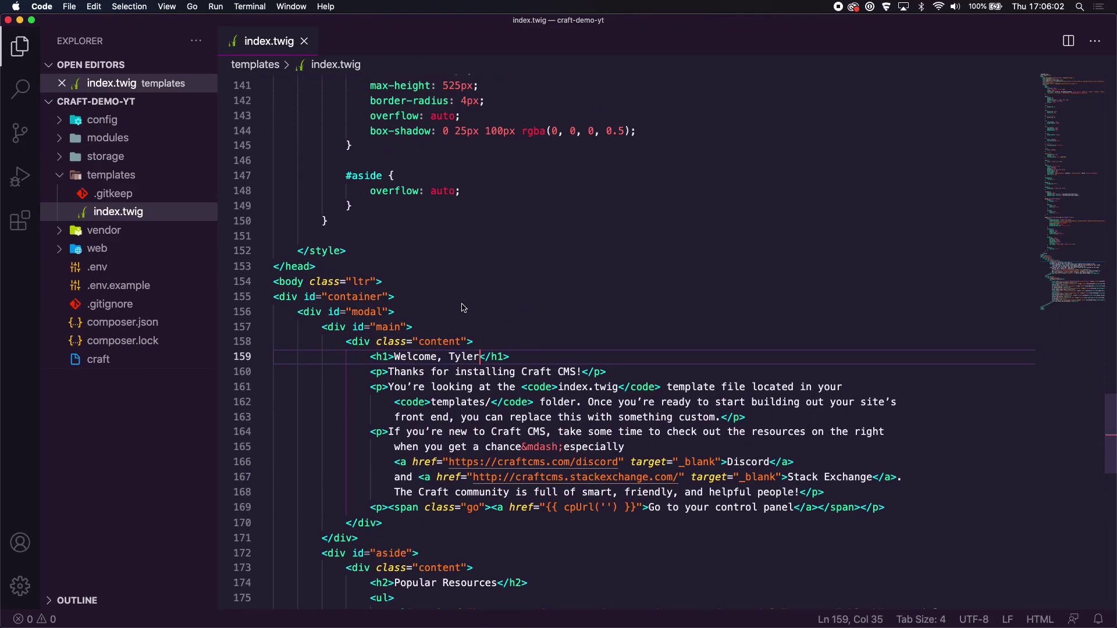
left_click_drag(388, 372, 516, 372)
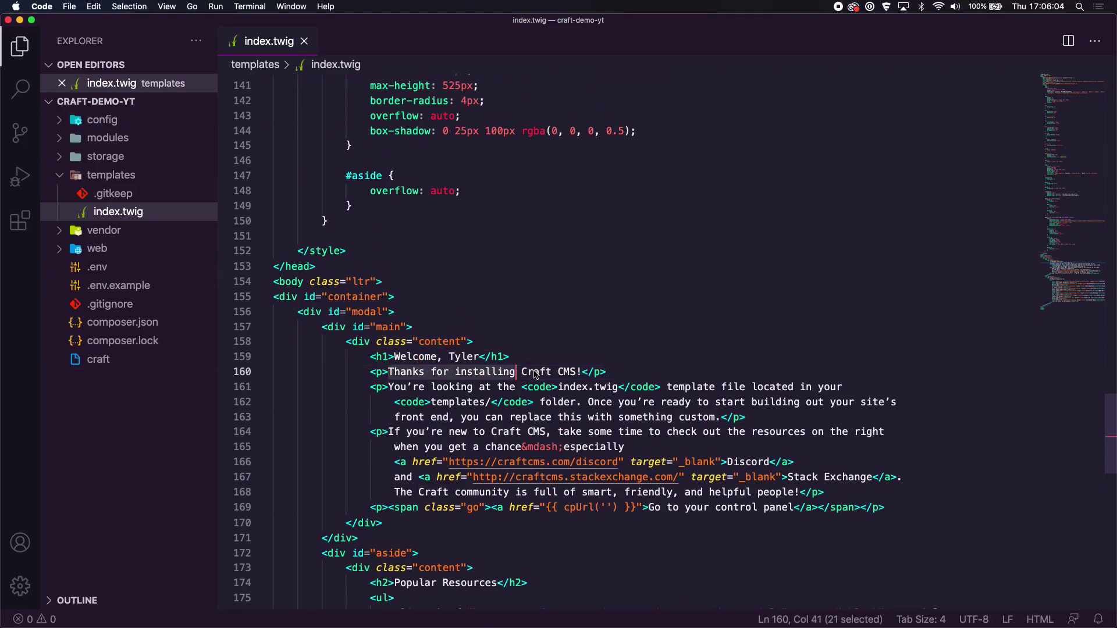
left_click(535, 373)
key("super+Tab")
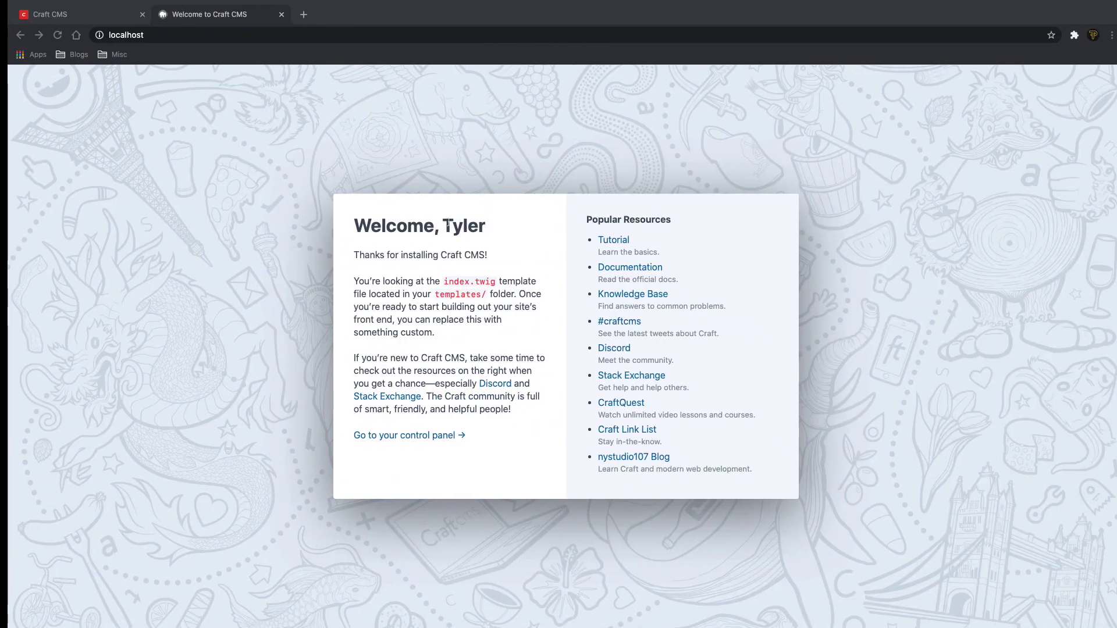
Log in to the control panel as admin with the account password, keeping the session logged in.
left_click(388, 437)
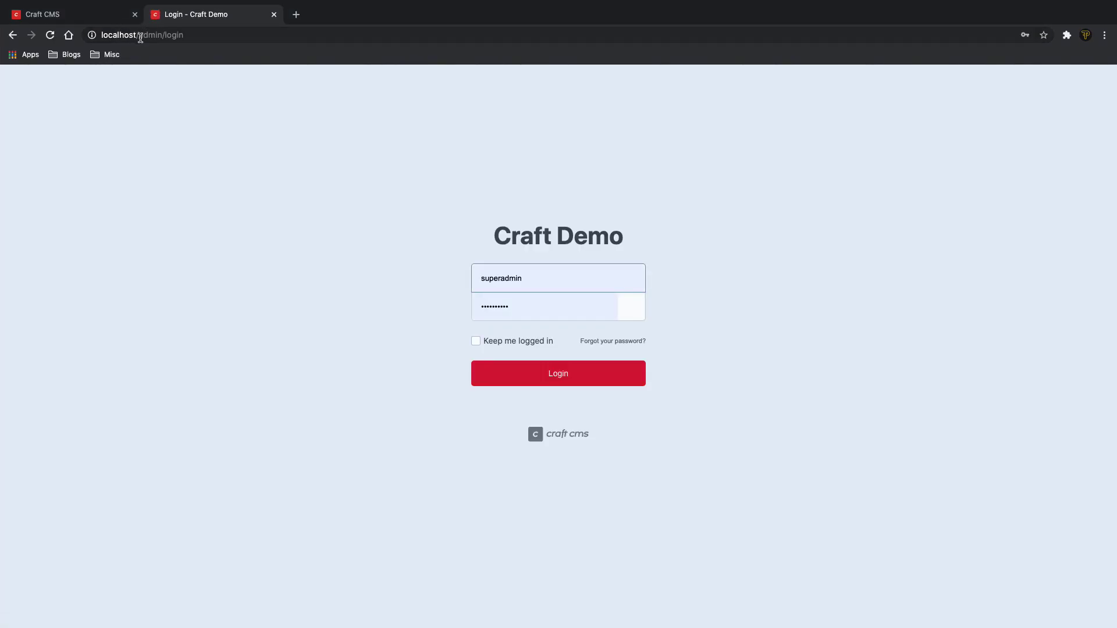
left_click(521, 277)
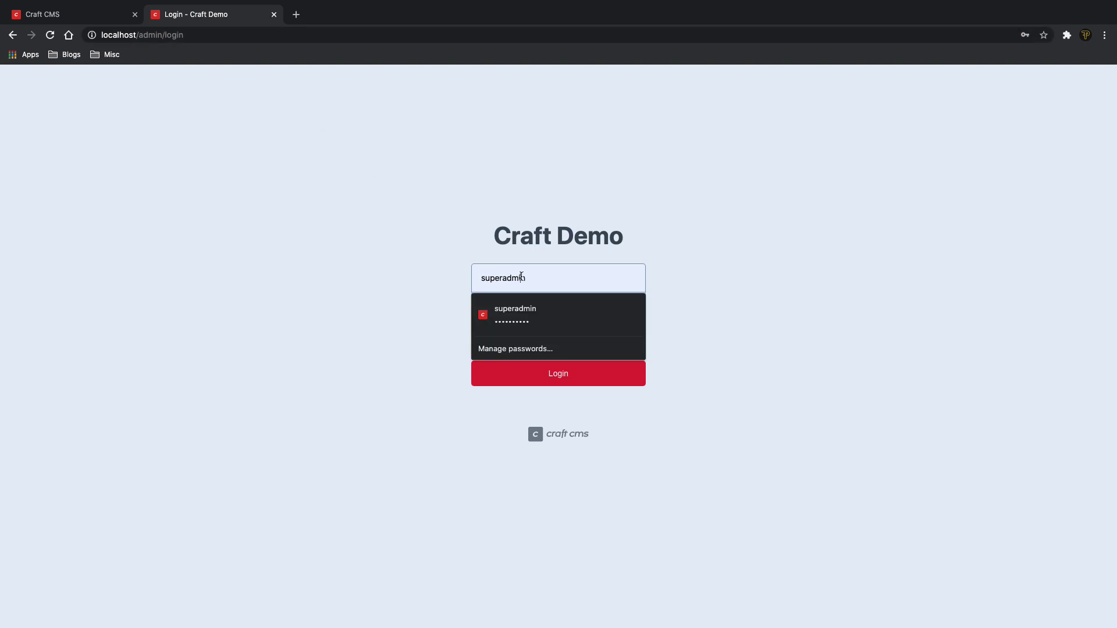
double_click(534, 279)
key("BackSpace")
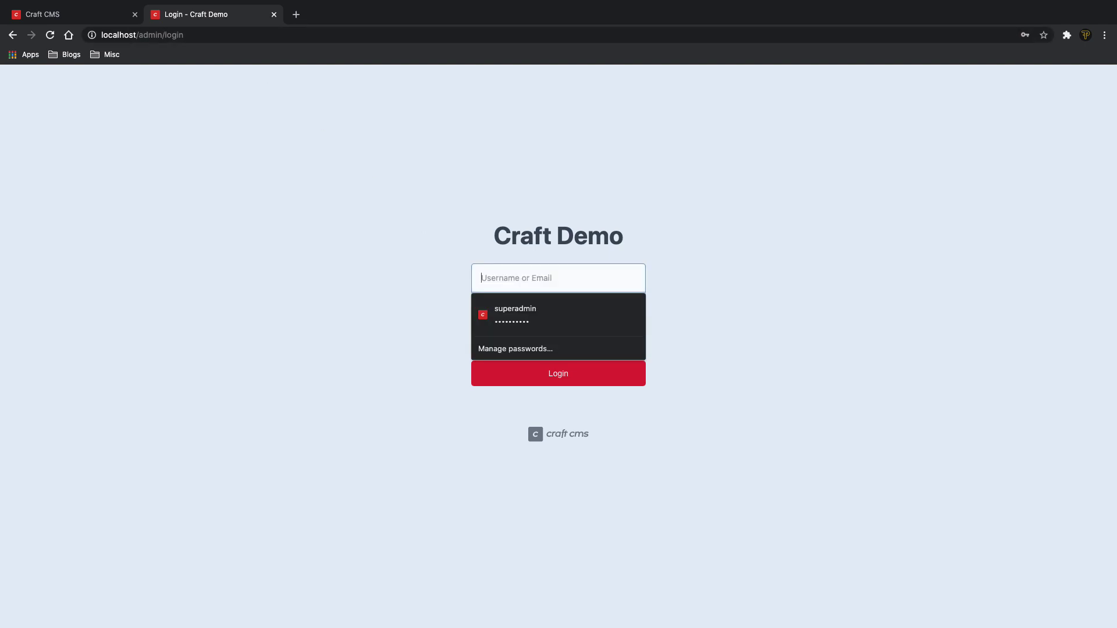
type("admin")
key("Tab")
type("p")
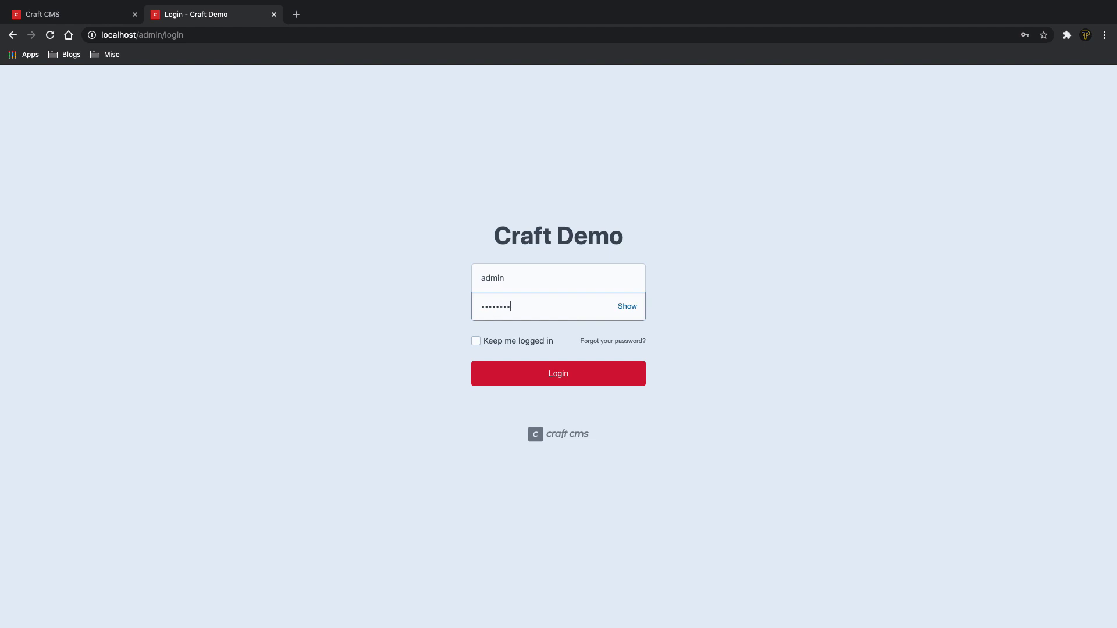
left_click(629, 305)
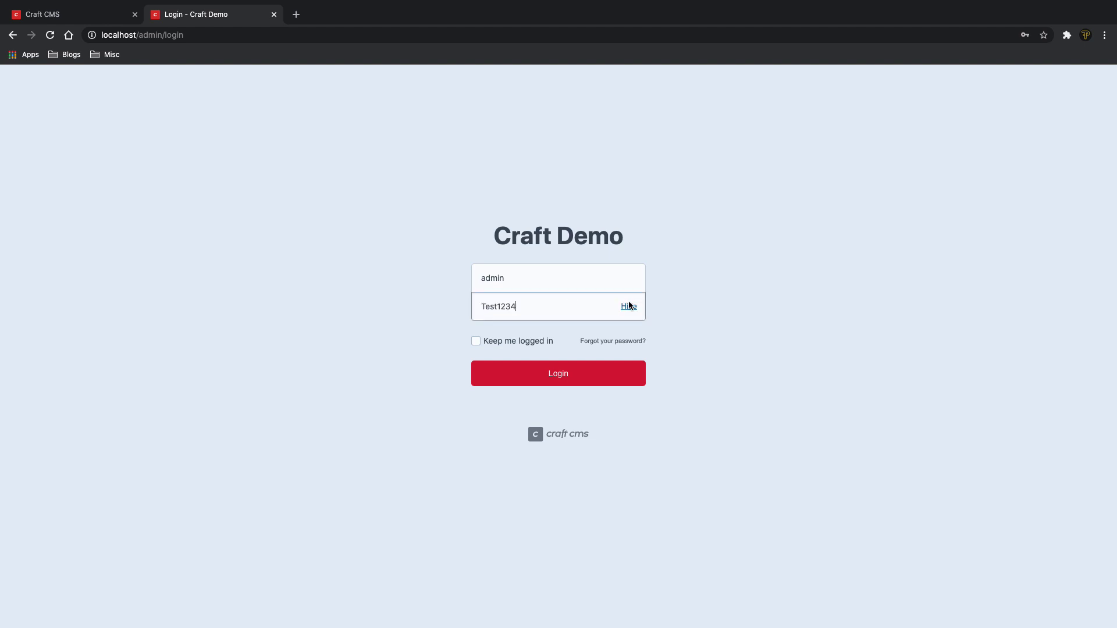
left_click(476, 342)
left_click(525, 377)
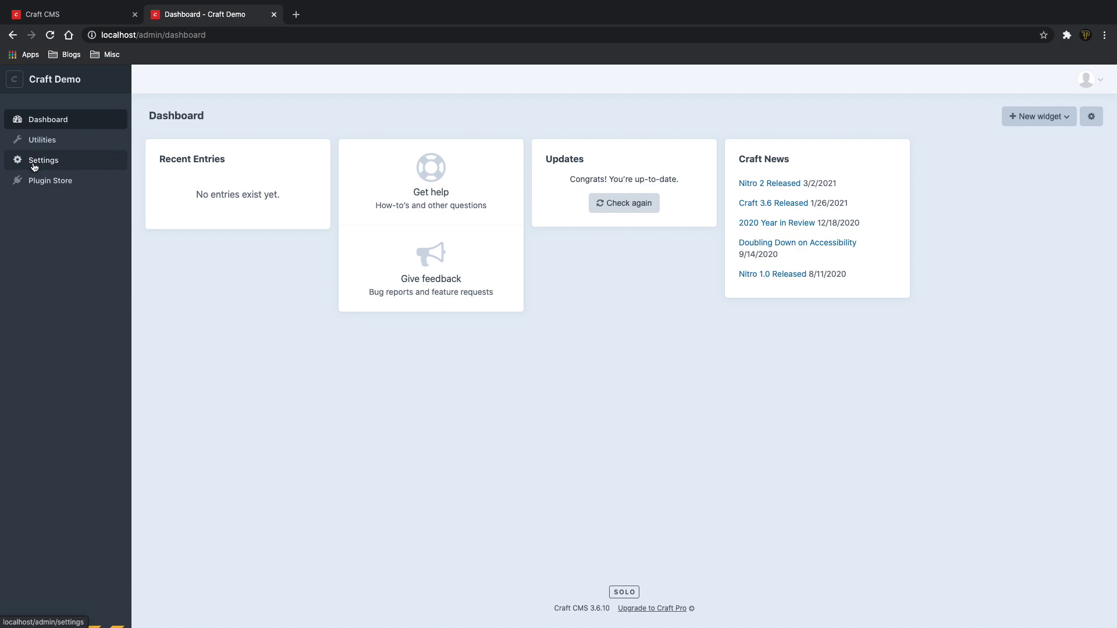
Go to Settings > Sections and start a new section.
left_click(41, 163)
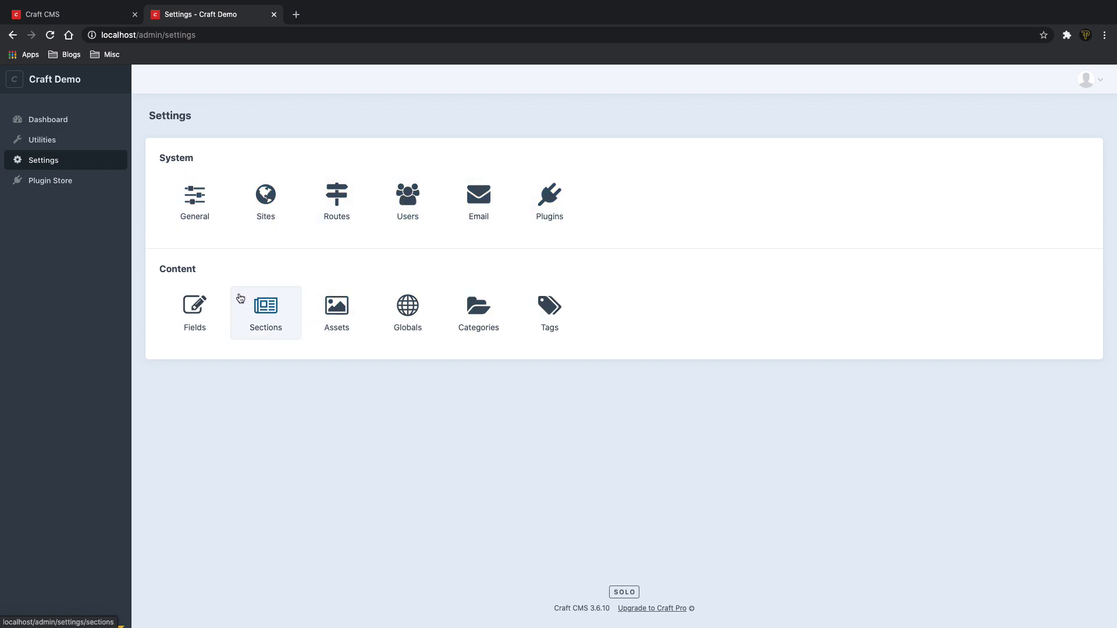
left_click(253, 322)
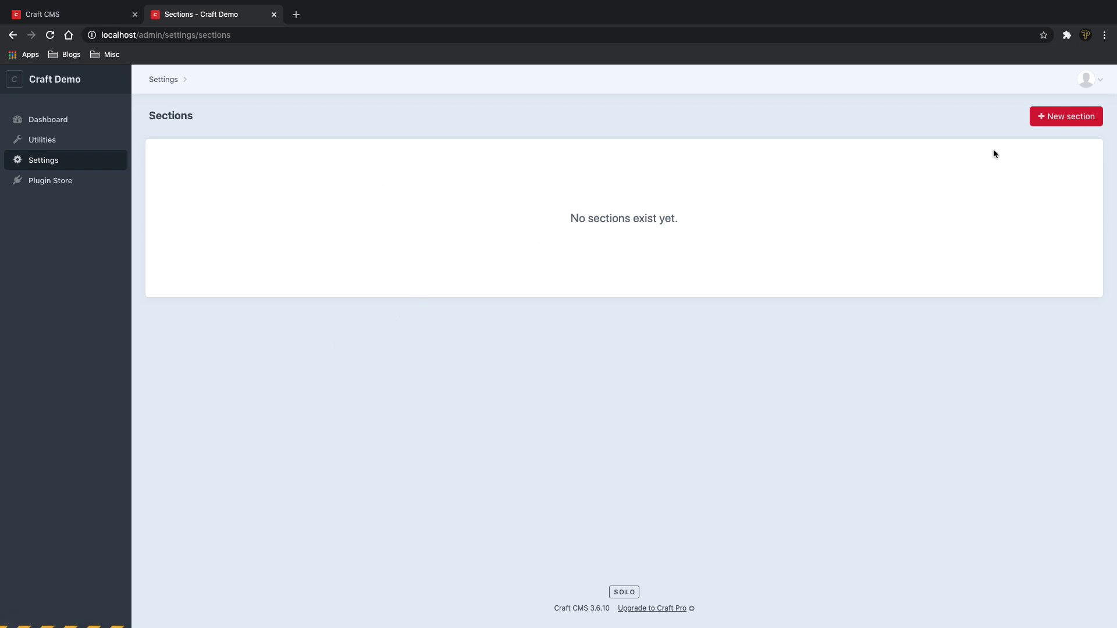
left_click(1055, 116)
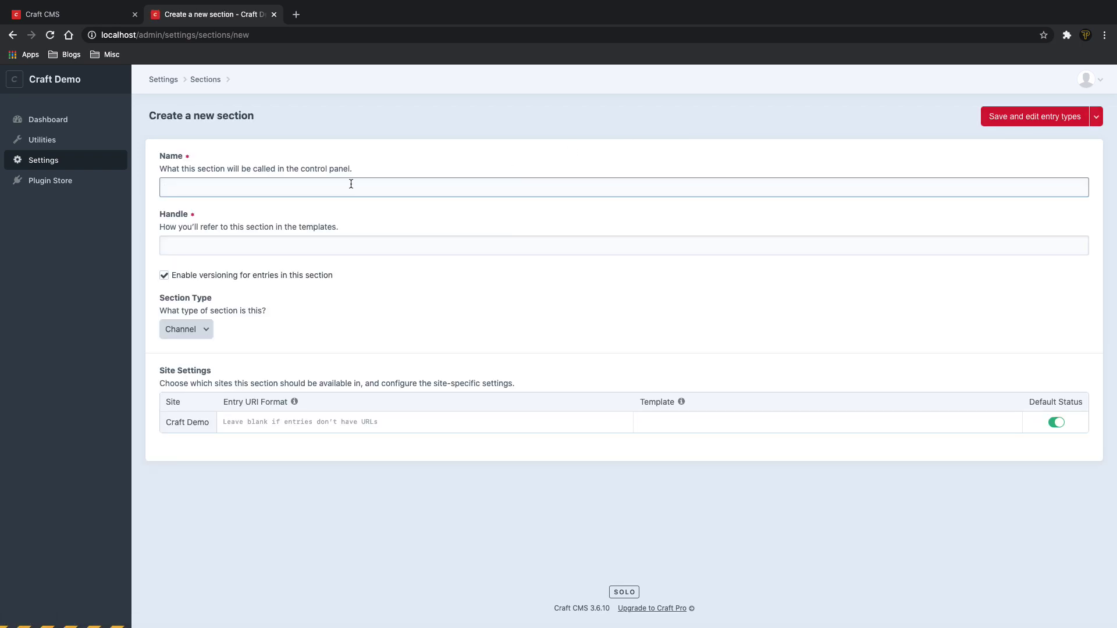
Name the new section 'Home' and set its type to Single.
type("Home")
key("Tab")
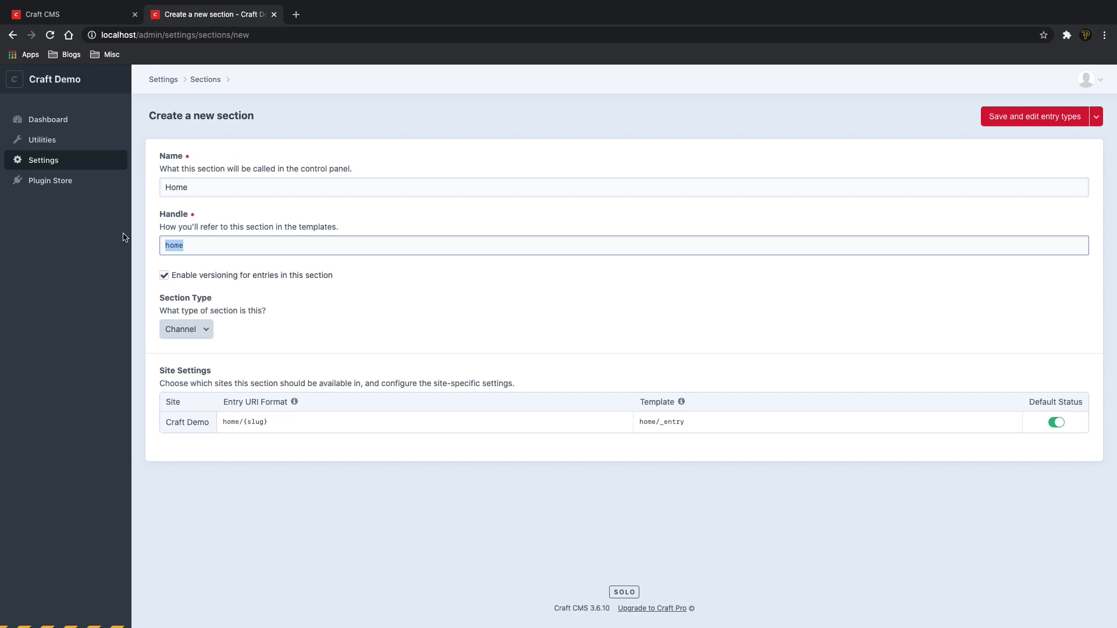
left_click(185, 246)
left_click(198, 330)
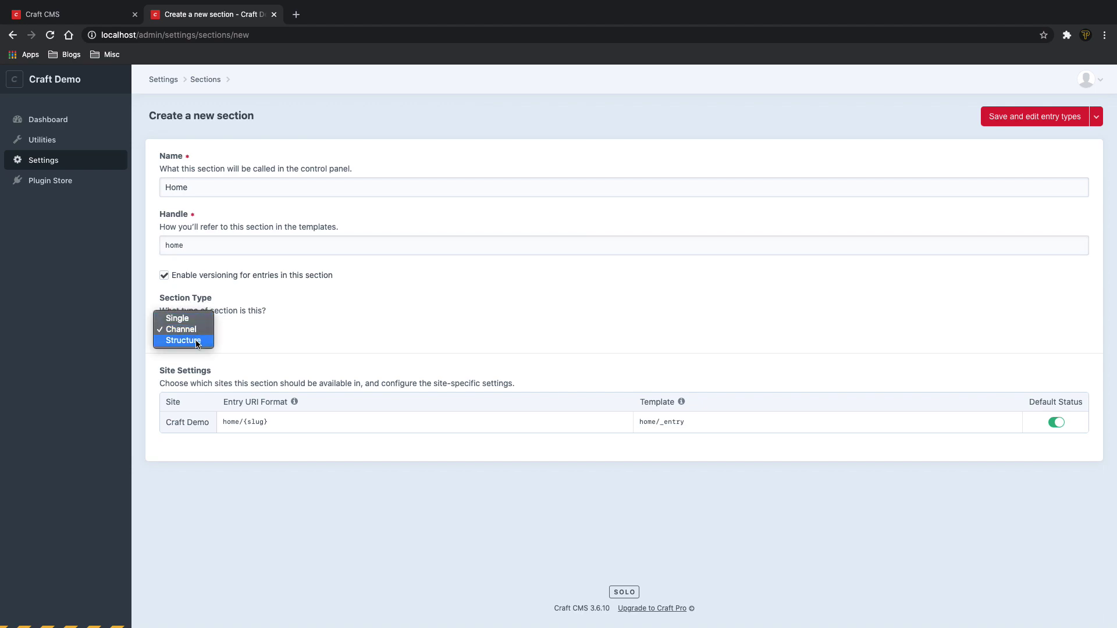
left_click(211, 329)
left_click(201, 329)
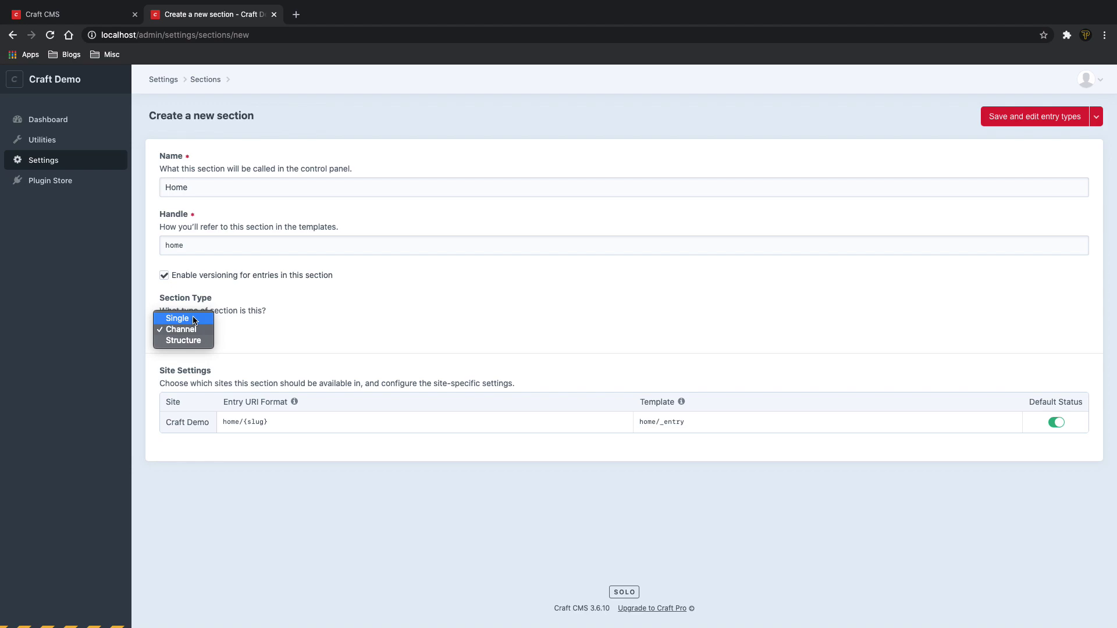
left_click(195, 320)
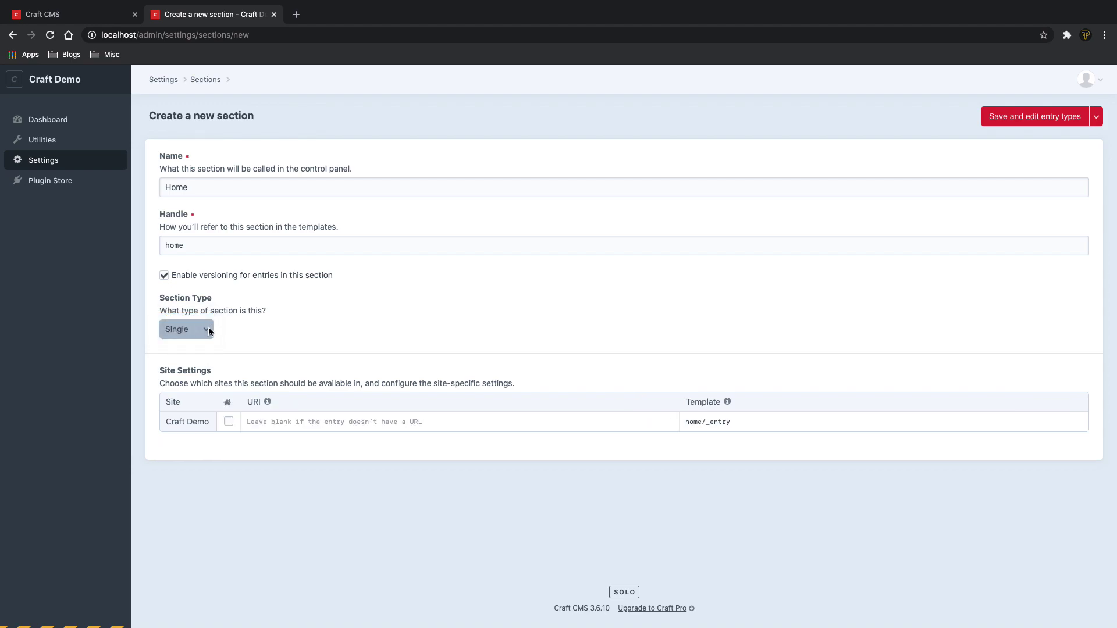
left_click(205, 329)
left_click(198, 339)
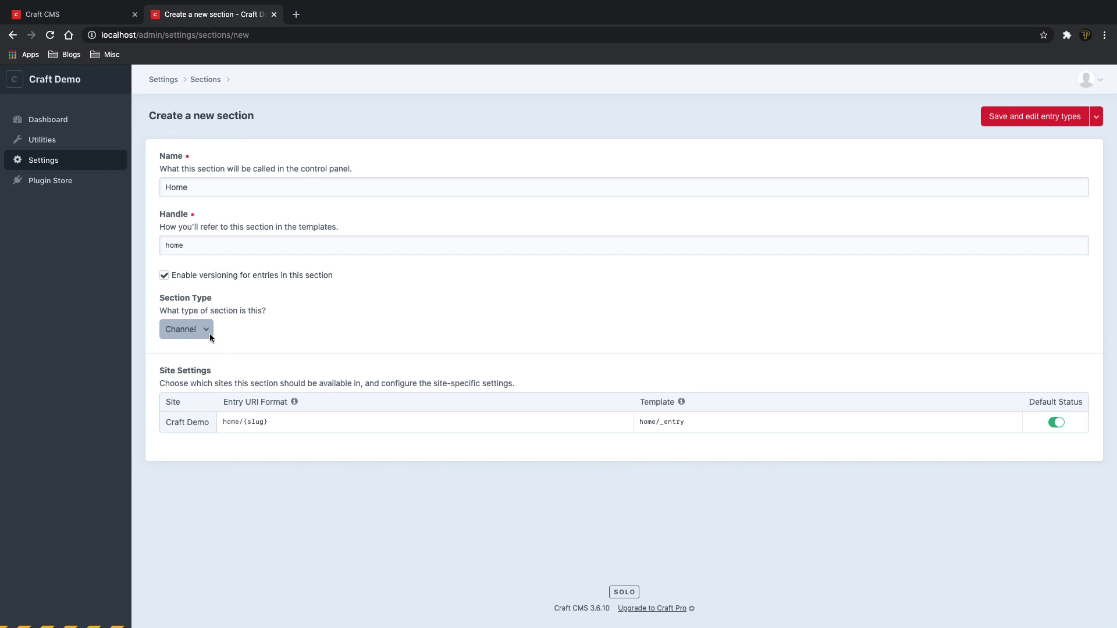
left_click(210, 328)
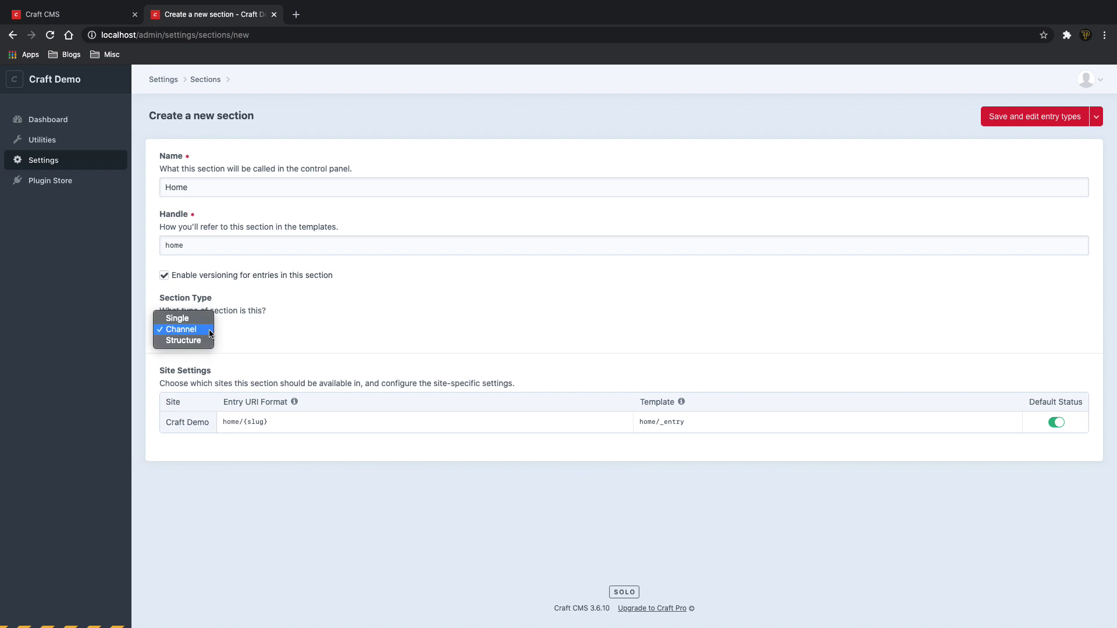
left_click(208, 338)
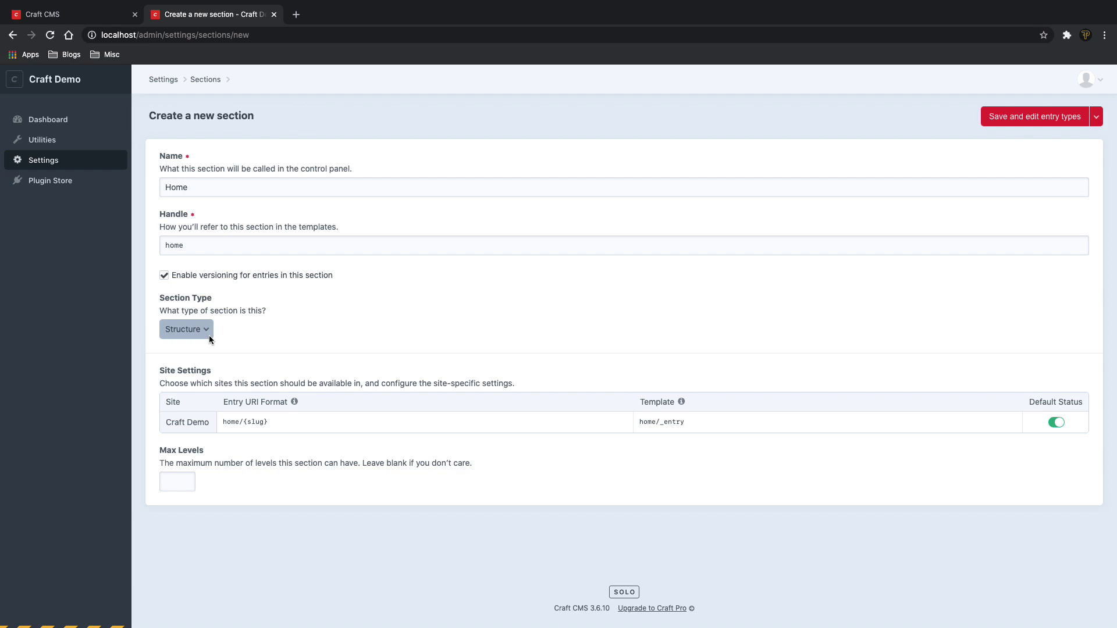
left_click(206, 332)
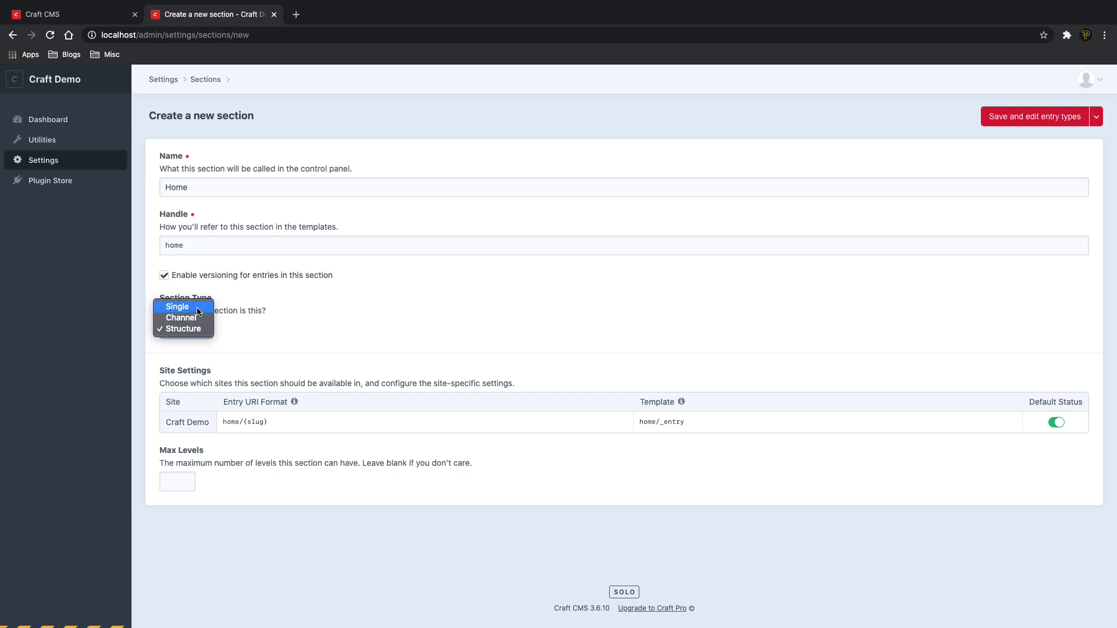
left_click(198, 313)
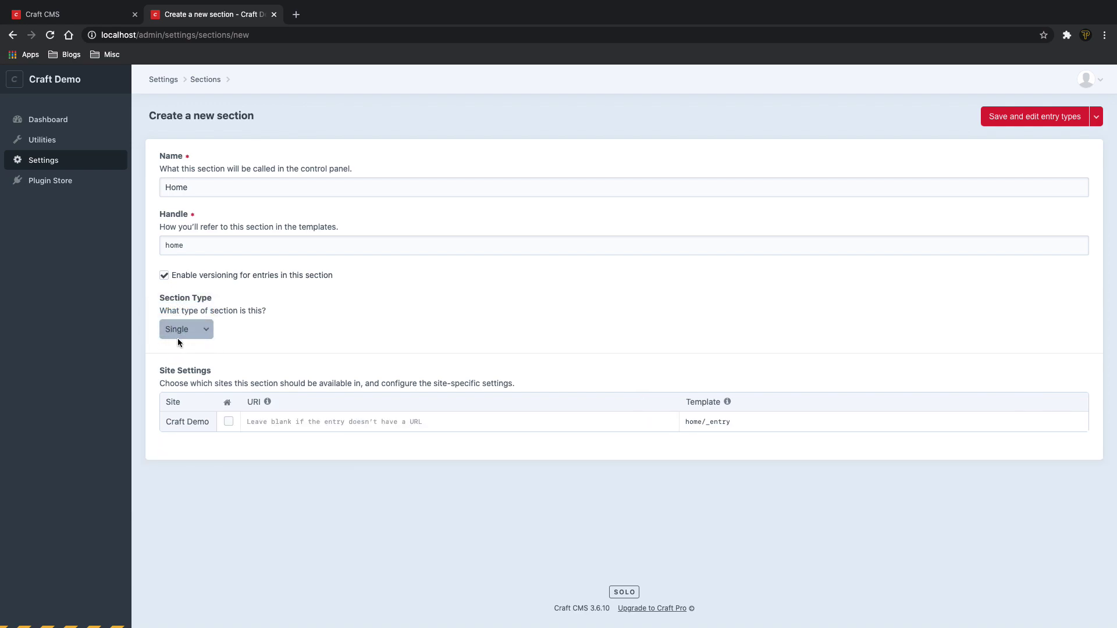
Make Home the site homepage with the index template, and save the section.
left_click(229, 423)
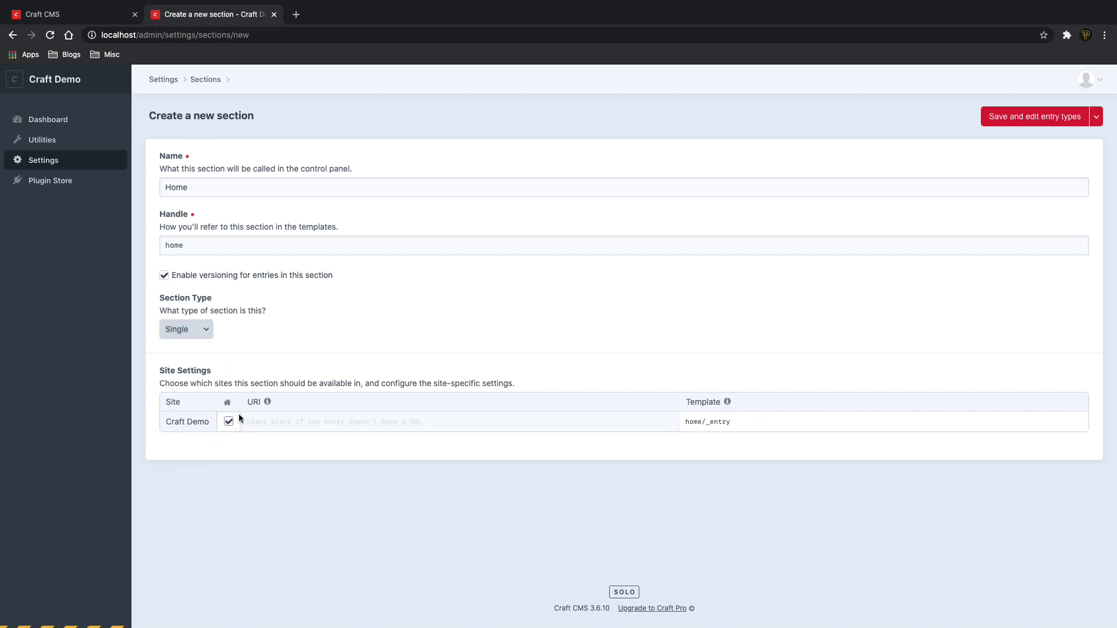
triple_click(755, 421)
key("BackSpace")
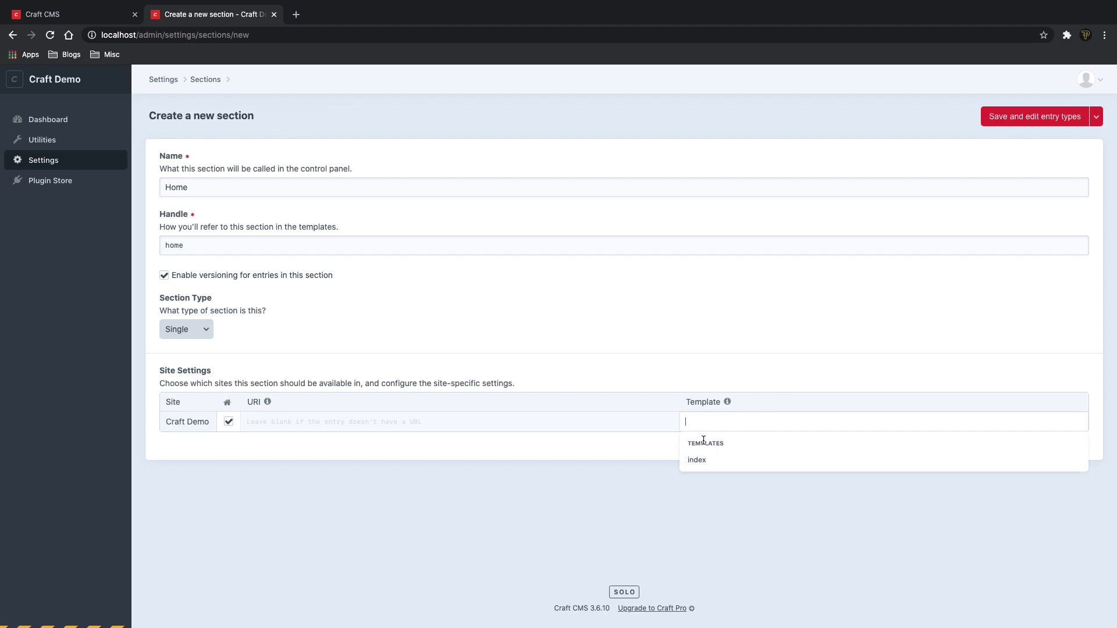
key("super+Tab")
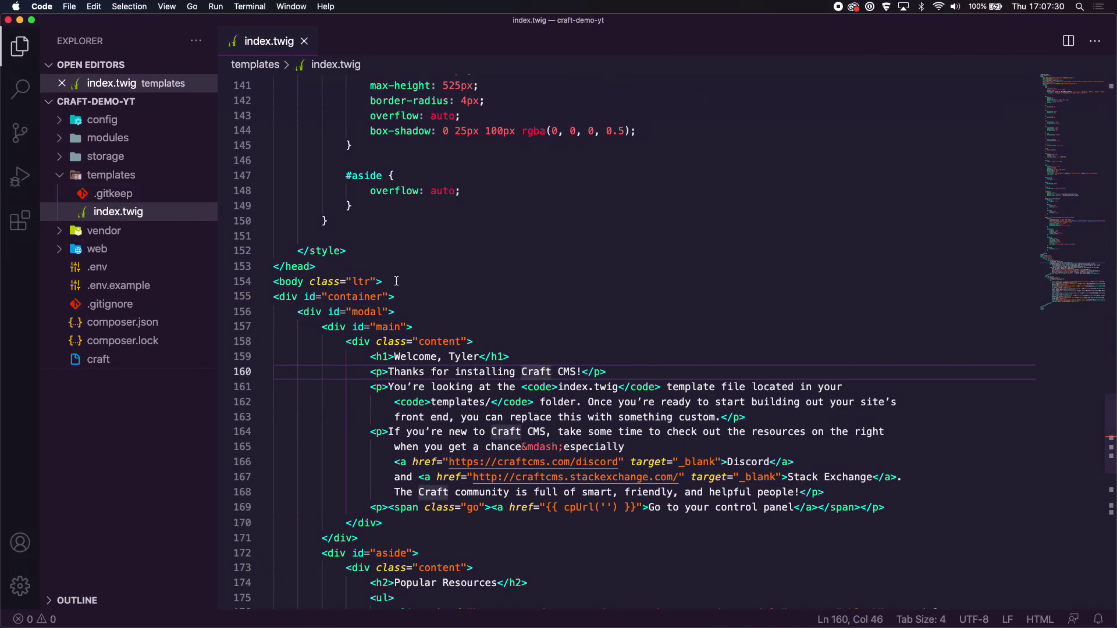
key("super+Tab")
left_click(721, 463)
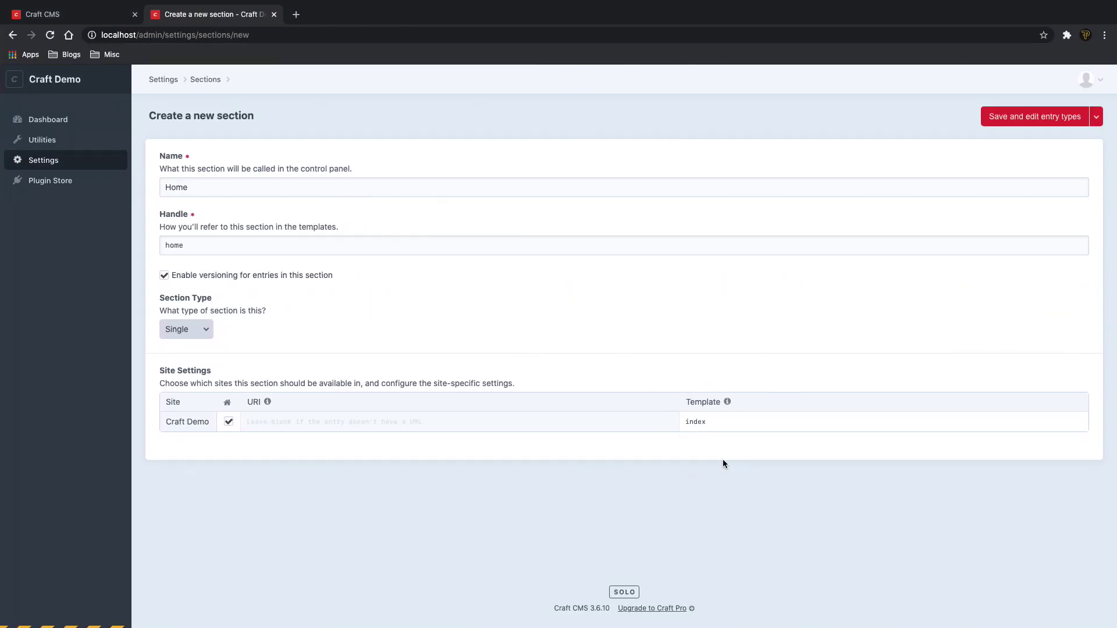
left_click(1050, 123)
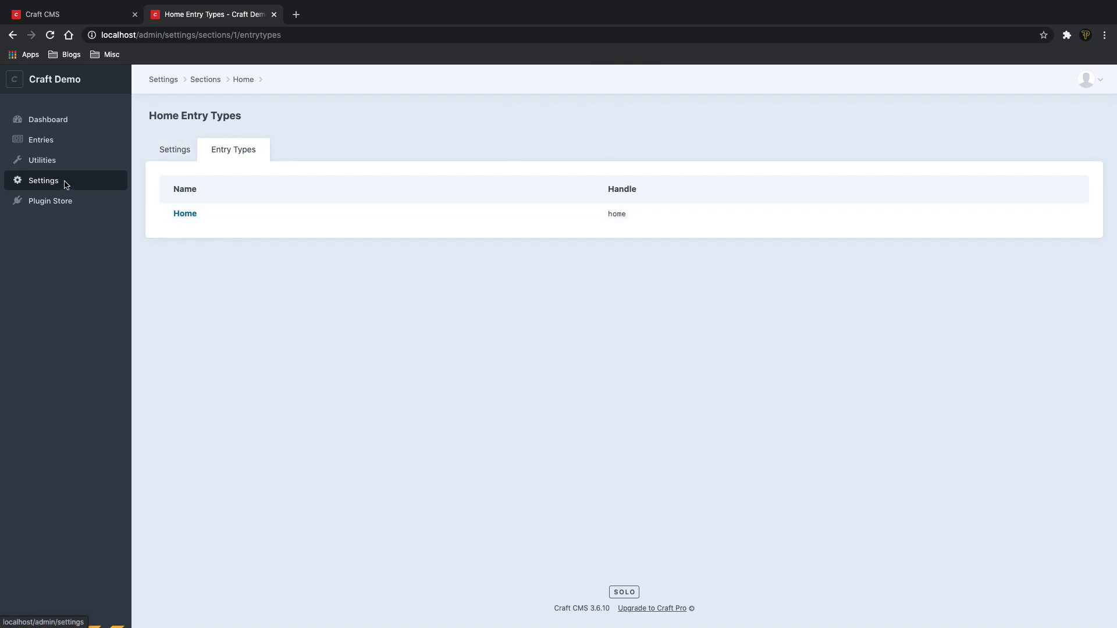
Open the Home section's entry type from Settings > Sections.
left_click(172, 150)
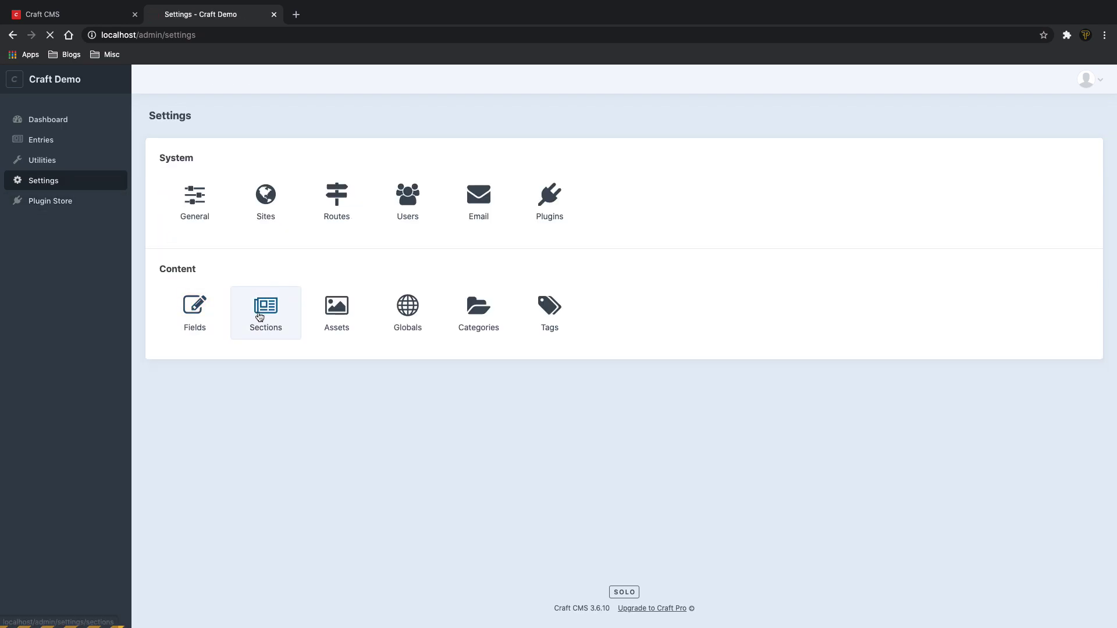
left_click(279, 314)
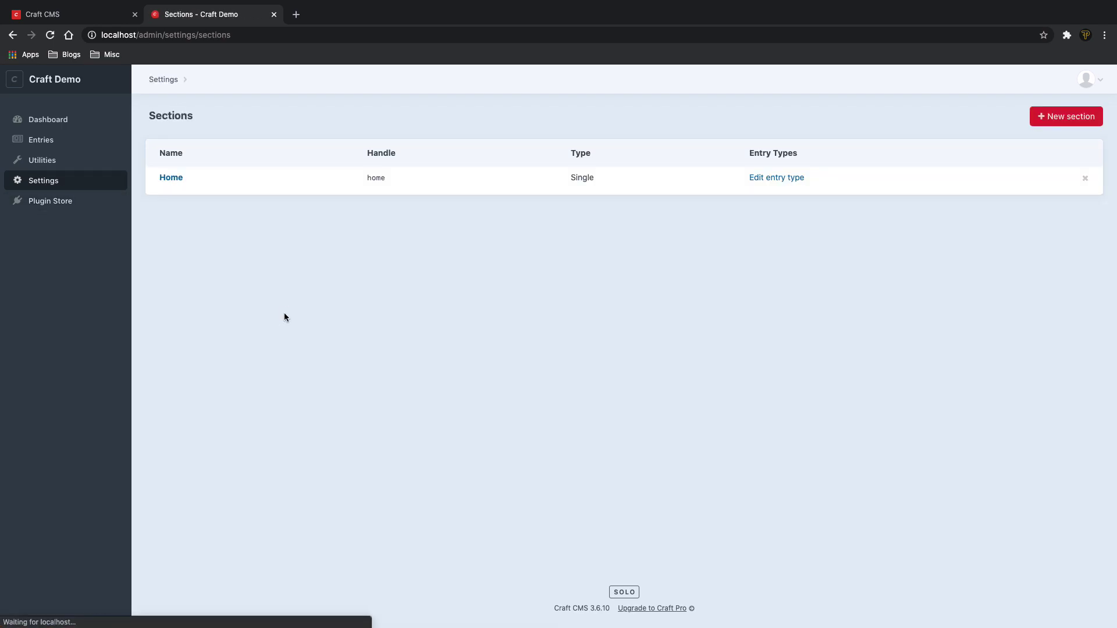
left_click(778, 181)
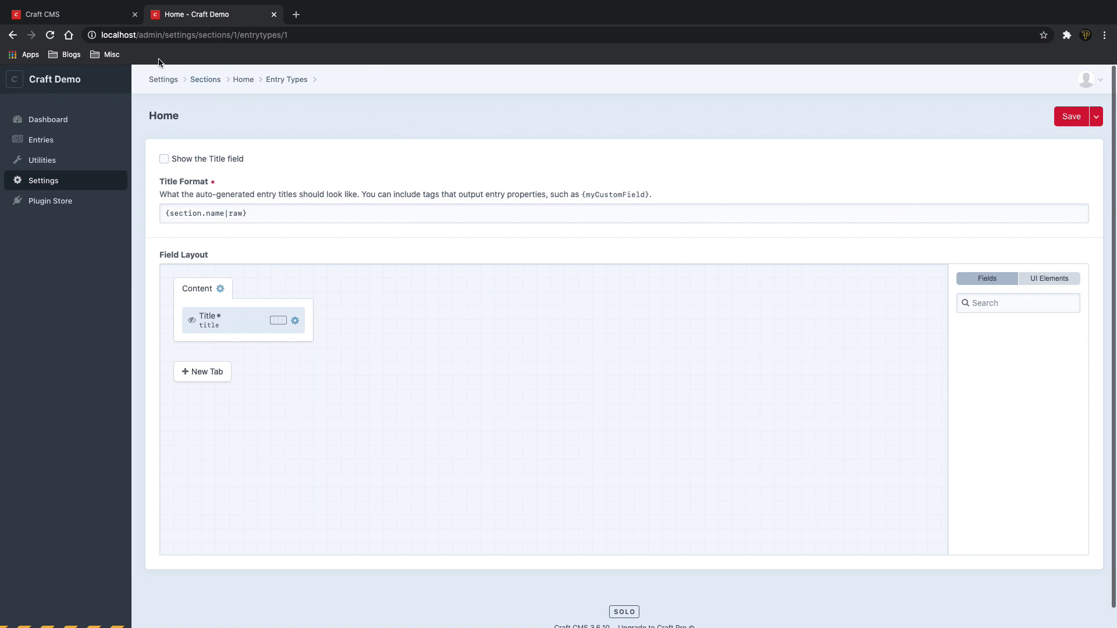
Open the site front end in a new tab, then go back to index.twig in the editor.
left_click(101, 21)
left_click(175, 15)
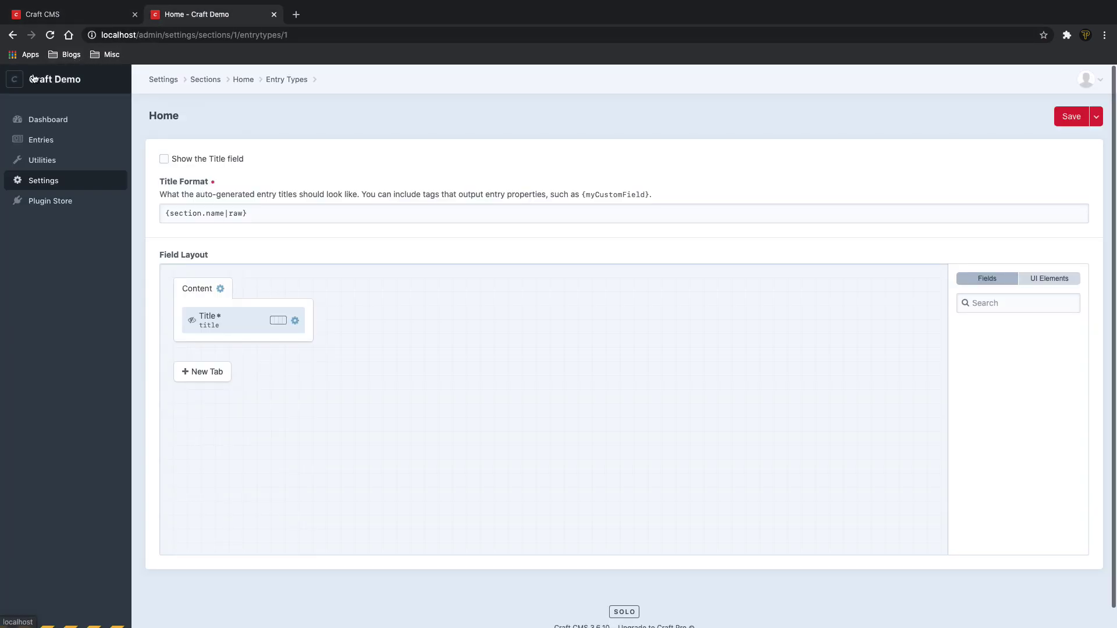
left_click(33, 77)
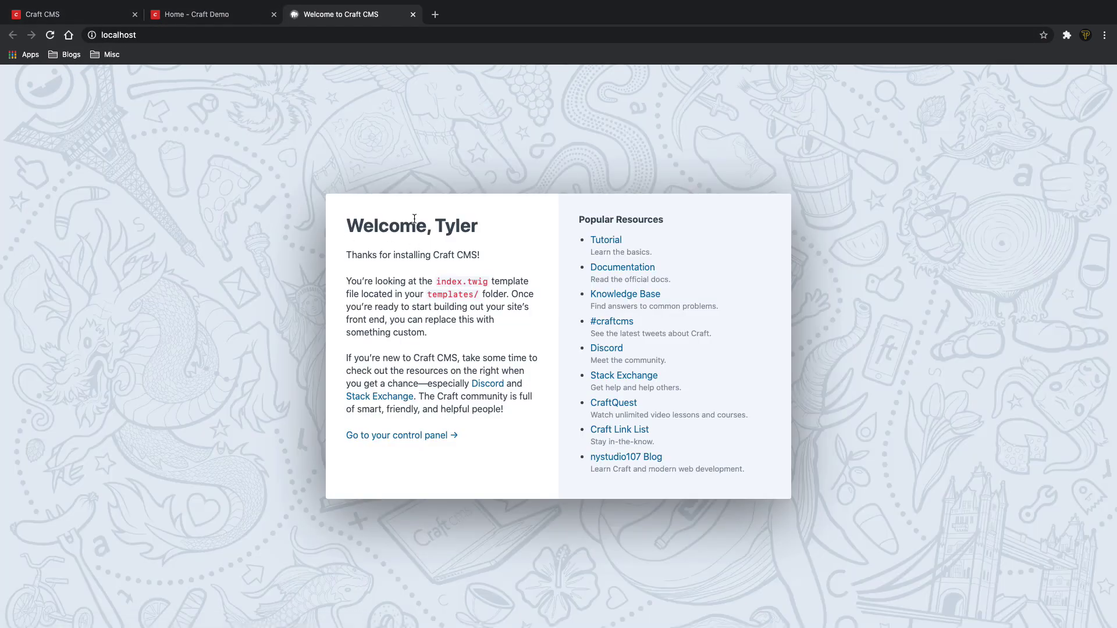
key("super+Tab")
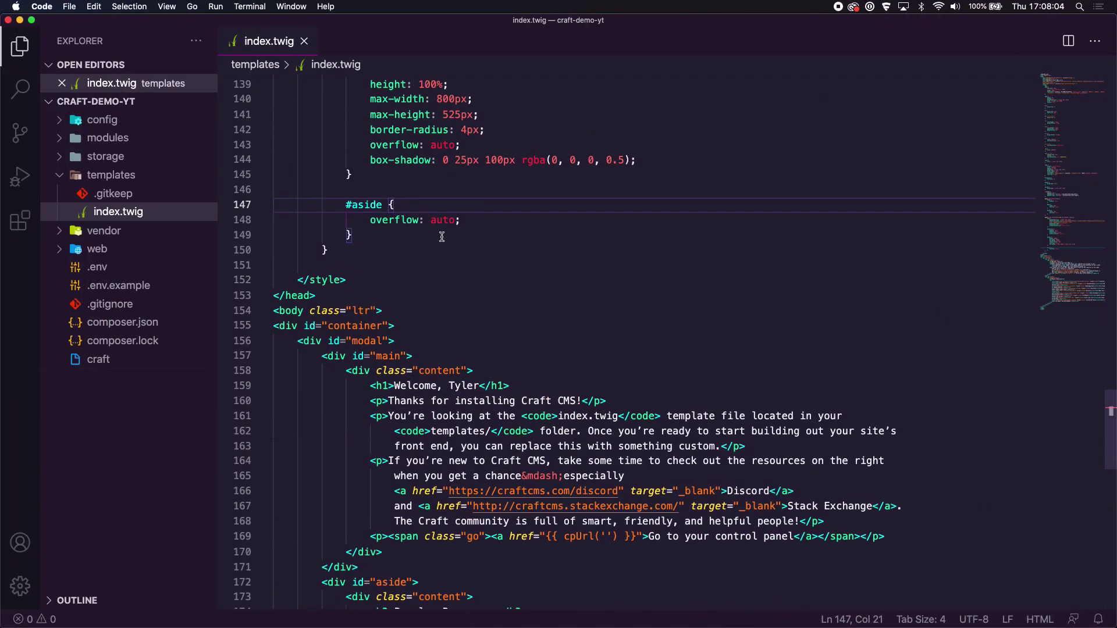
Start index.twig with a doctype and the pasted HTML head, which has meta tags and a CraftCMS title.
type("<")
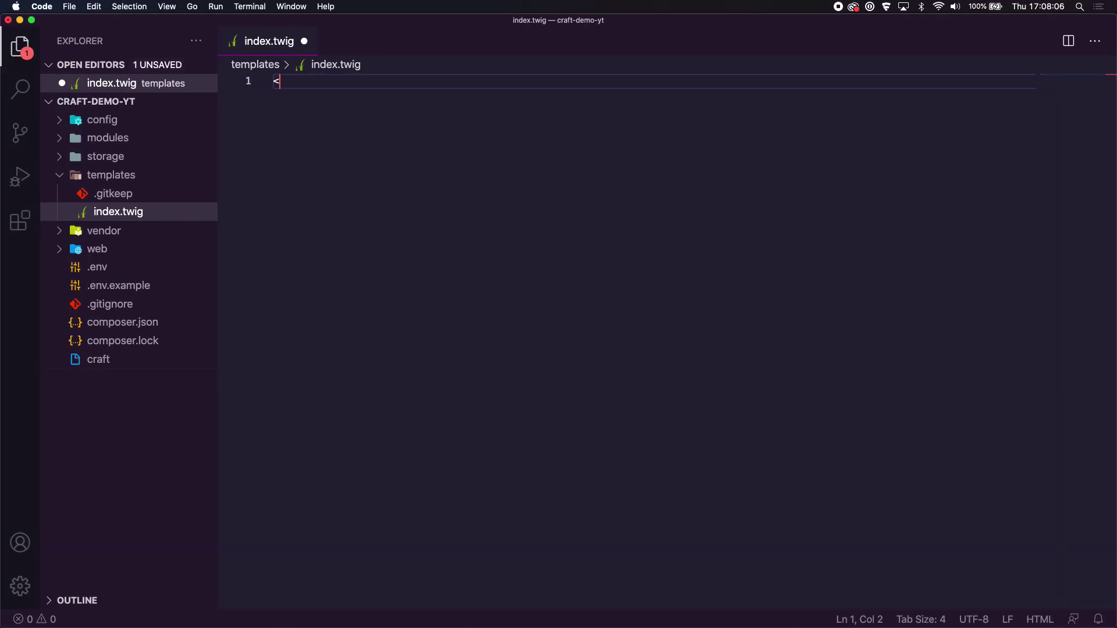
type("!doctype>")
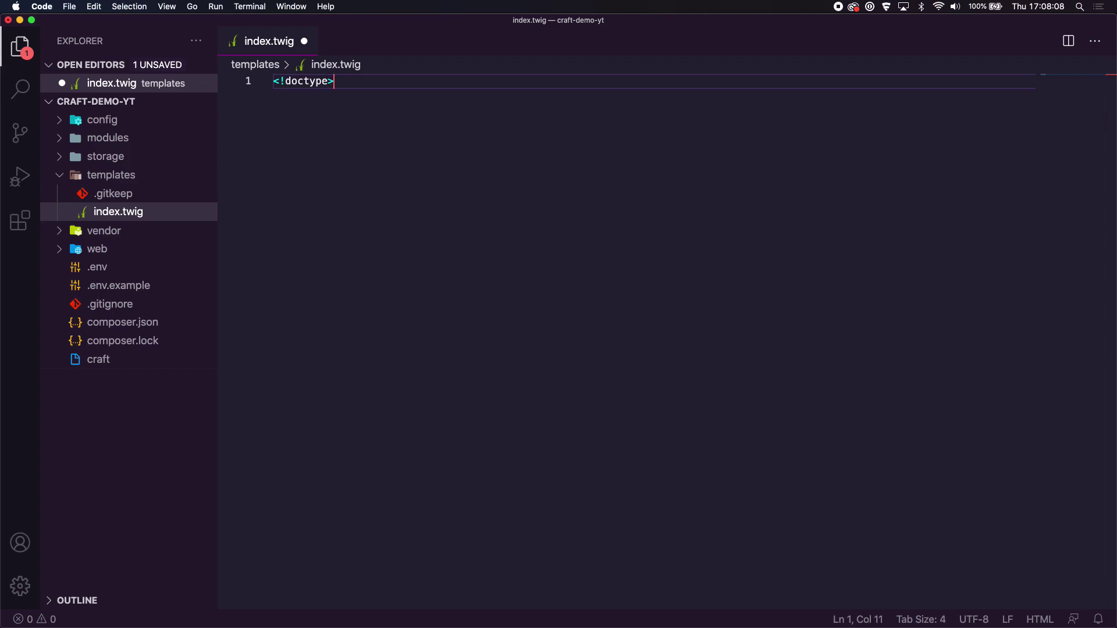
key("Return")
type("htl")
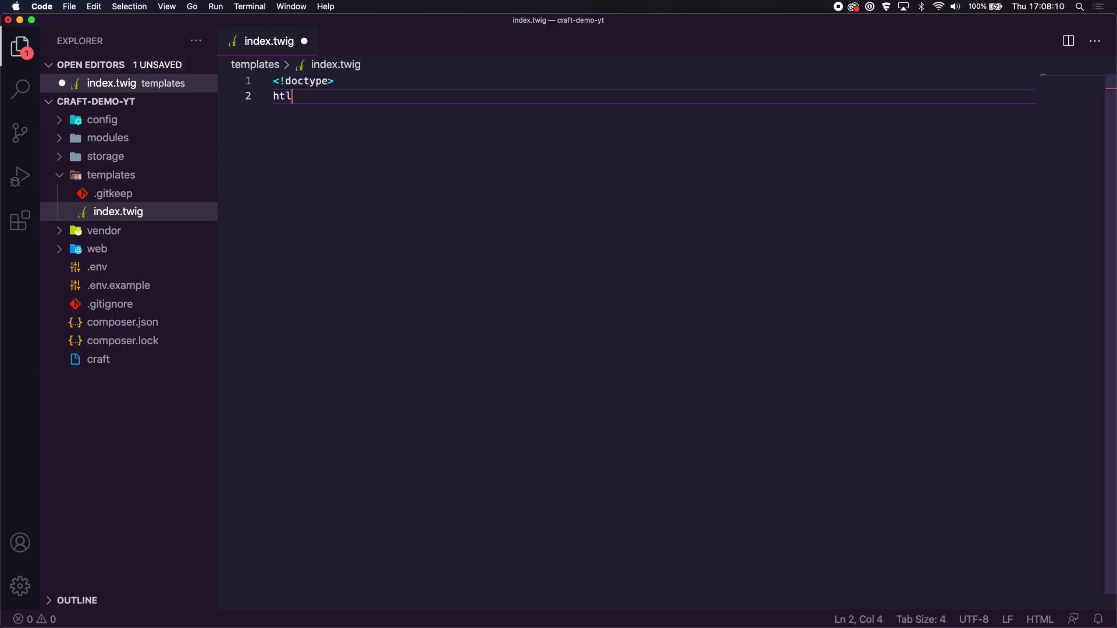
key("cmd+a")
type("<")
key("cmd+z")
key("Escape")
key("BackSpace")
key("BackSpace")
key("BackSpace")
key("BackSpace")
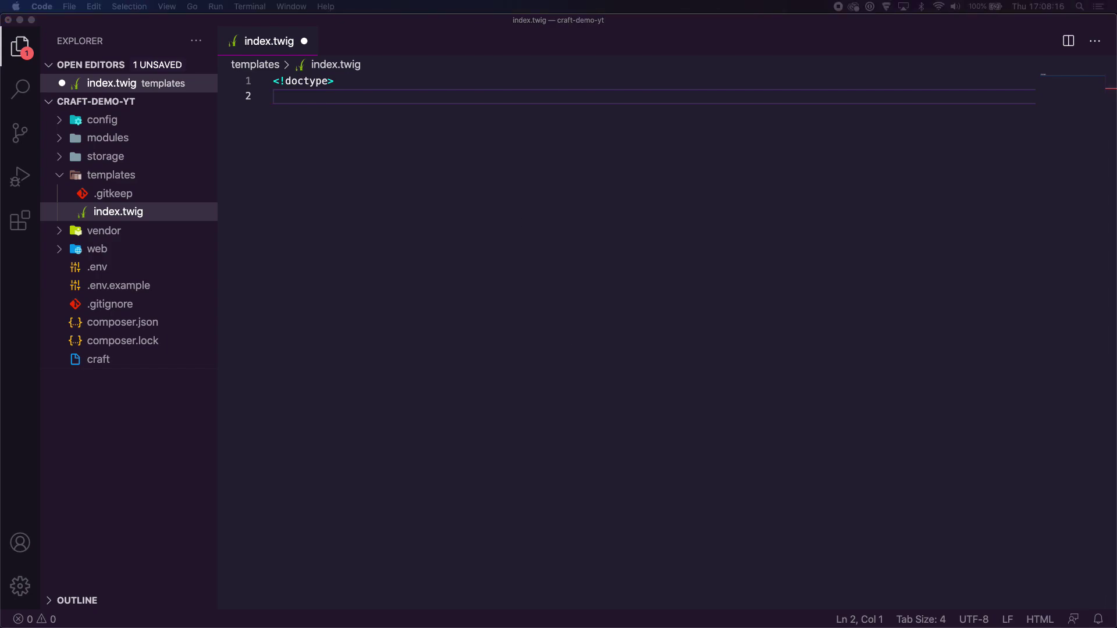
left_click(426, 327)
type("<html lang=\"en\"> <head>     <meta charset=\"UTF-8\">     <meta http-equiv=\"X-UA-Compatible\" content=\"IE=edge\">     <meta name=\"viewport\" content=\"width=device-width, initial-scale=1.0\">     <title>CraftCMS</title> </head>")
Add an empty indented body and the closing html tag, then save index.twig.
key("Return")
type("<di")
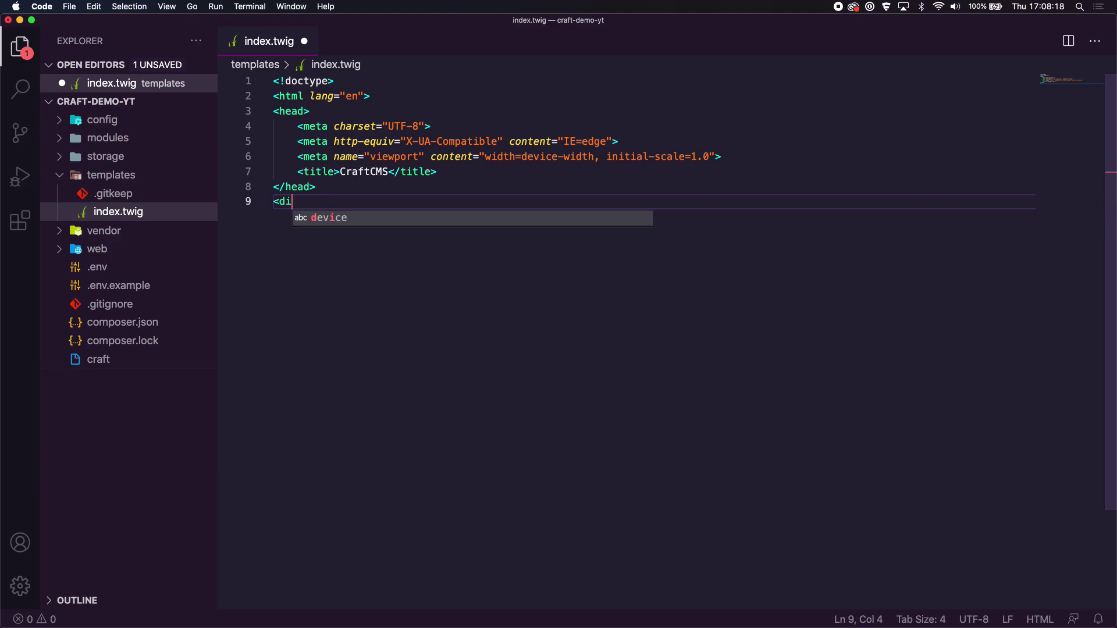
key("BackSpace")
key("BackSpace")
type("body>")
key("Return")
type("</")
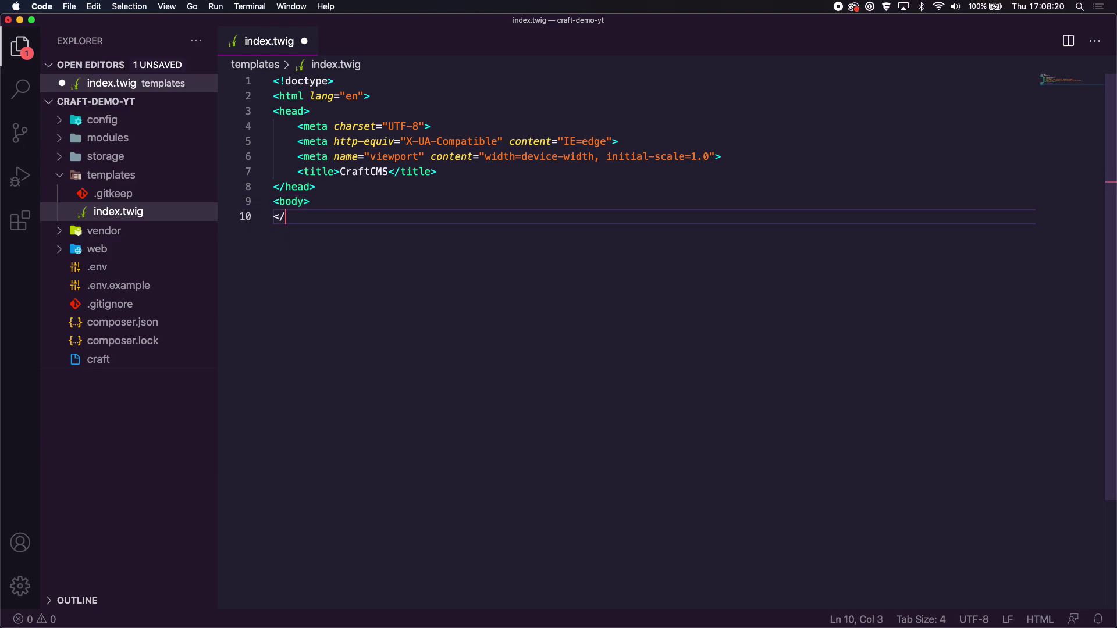
key("Return")
key("Return")
type("</h")
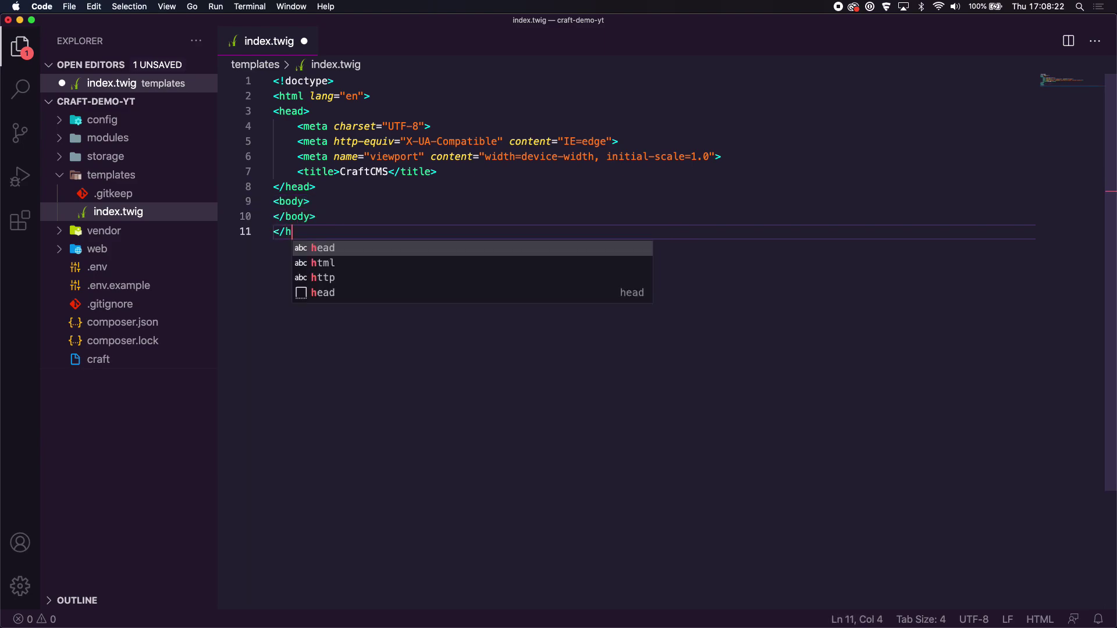
type("tml>")
left_click(314, 201)
key("Return")
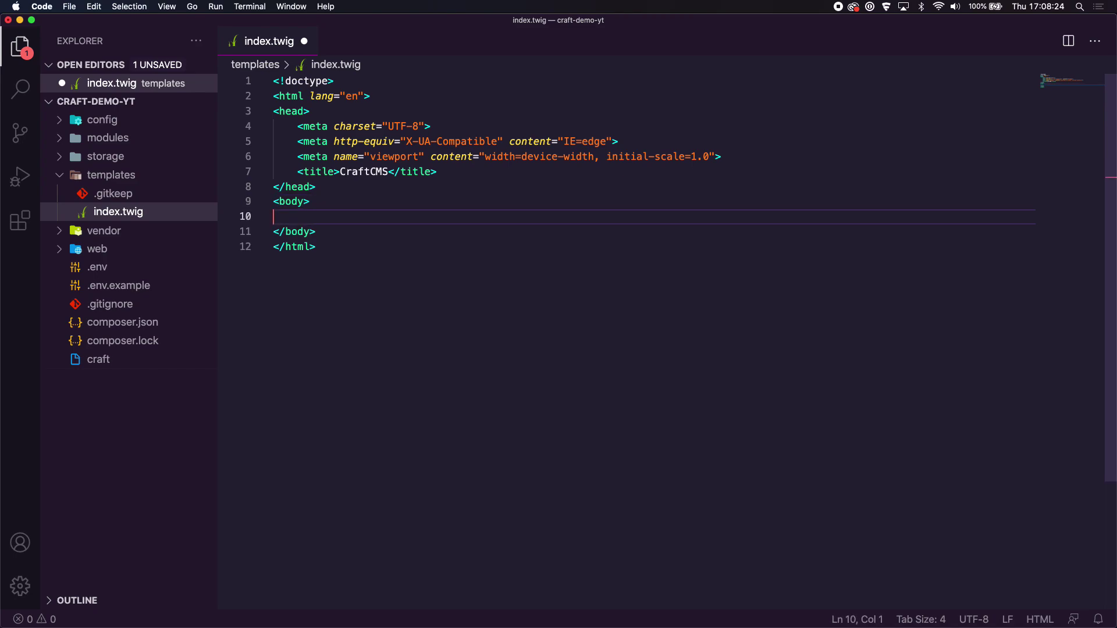
key("Tab")
key("super+s")
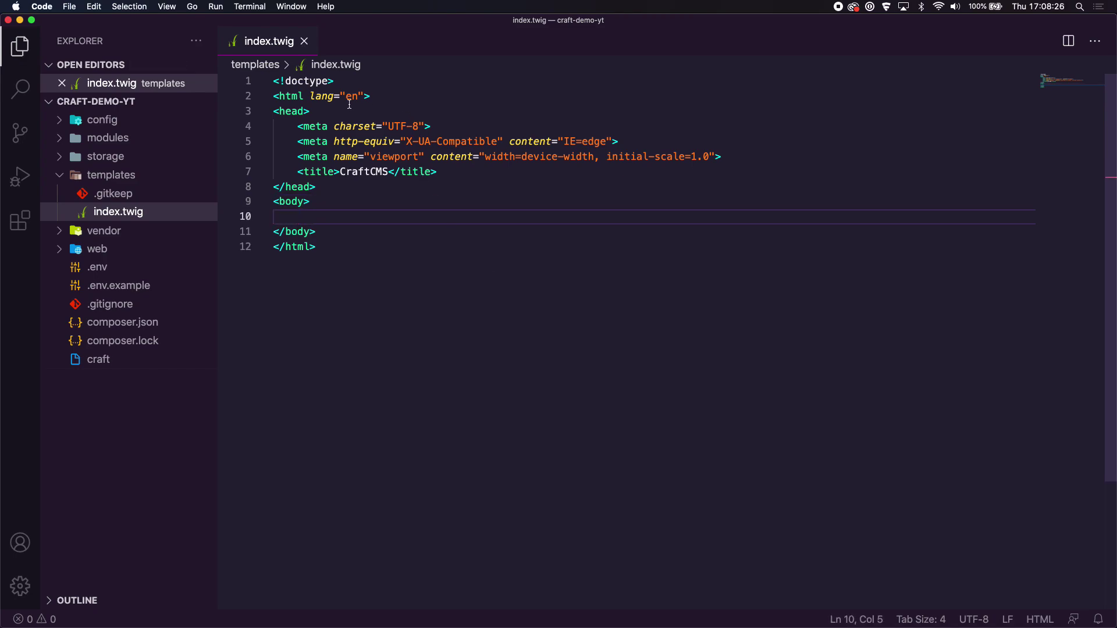
Correct line 1 to a DOCTYPE html declaration and save.
double_click(299, 80)
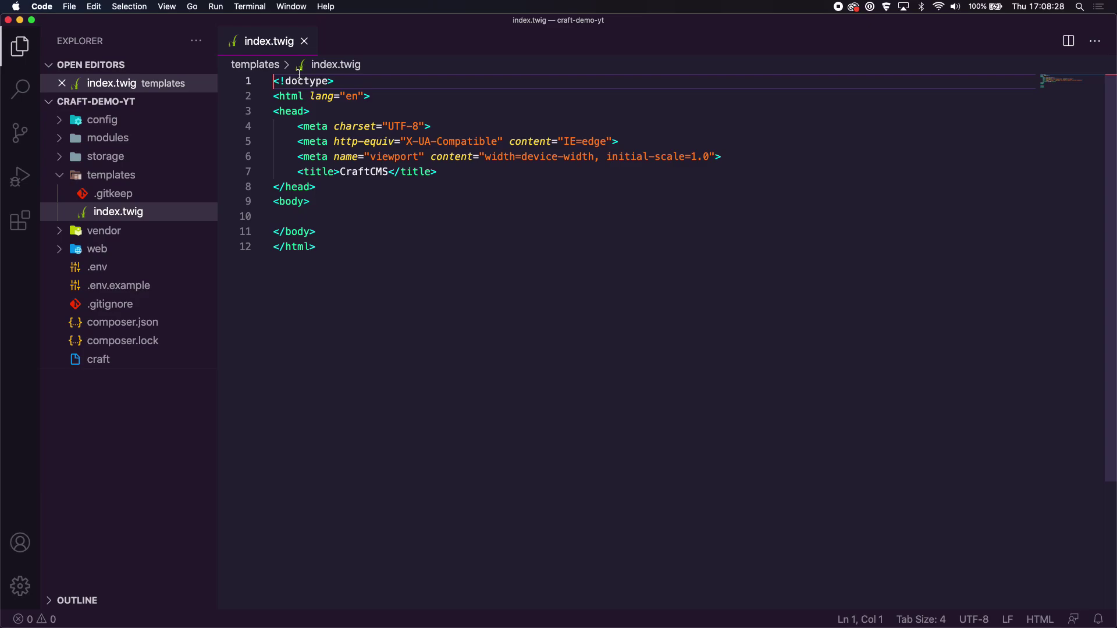
type("DOCTYE>")
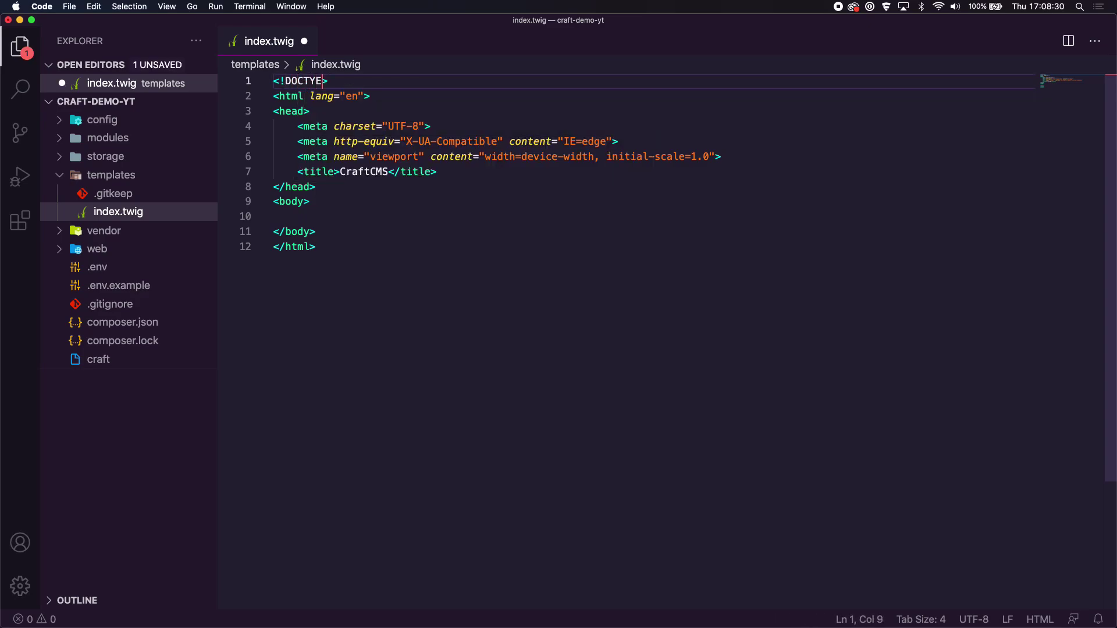
type("E html")
key("super+s")
key("Down")
key("Down")
key("Down")
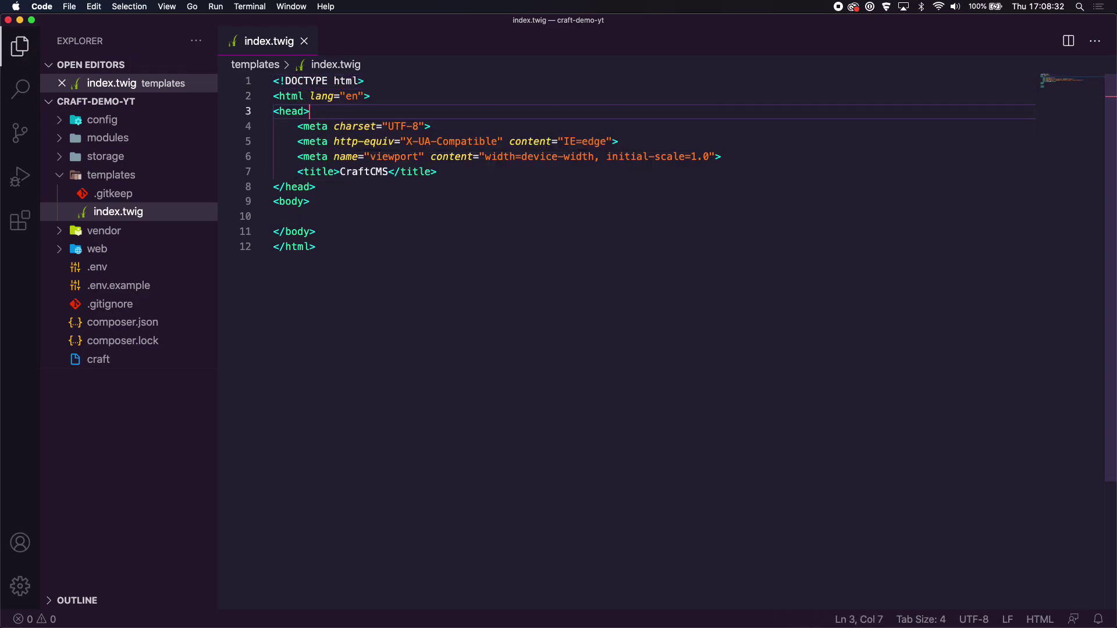
Add an empty nav element inside the body.
left_click(357, 186)
left_click(346, 216)
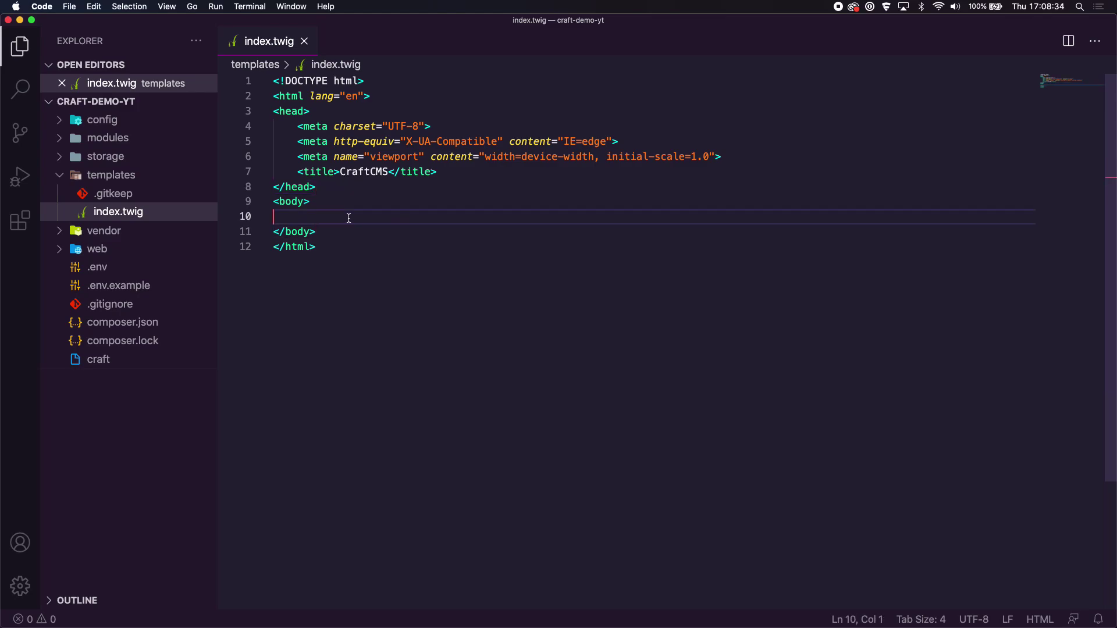
type("nav")
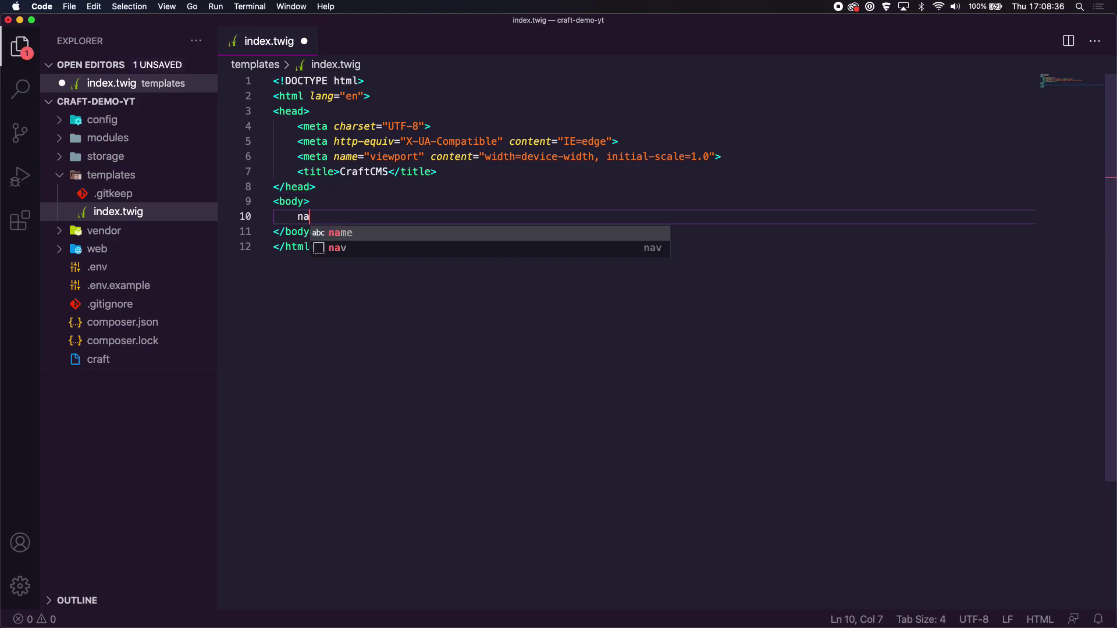
key("BackSpace")
key("BackSpace")
key("BackSpace")
type(">")
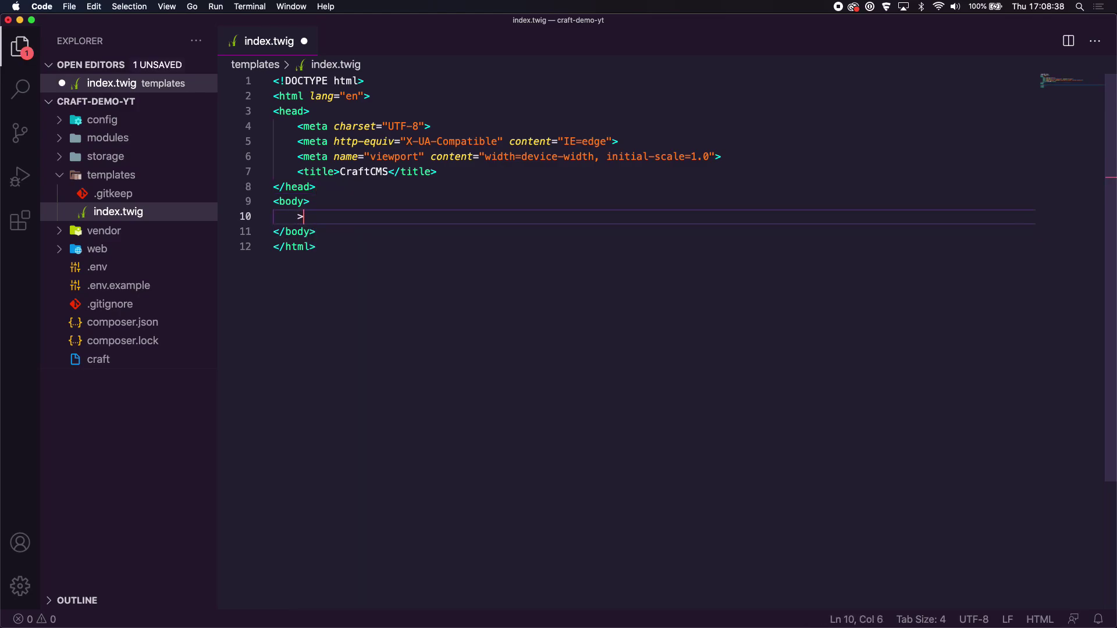
type("nav")
key("Tab")
key("Return")
type("<")
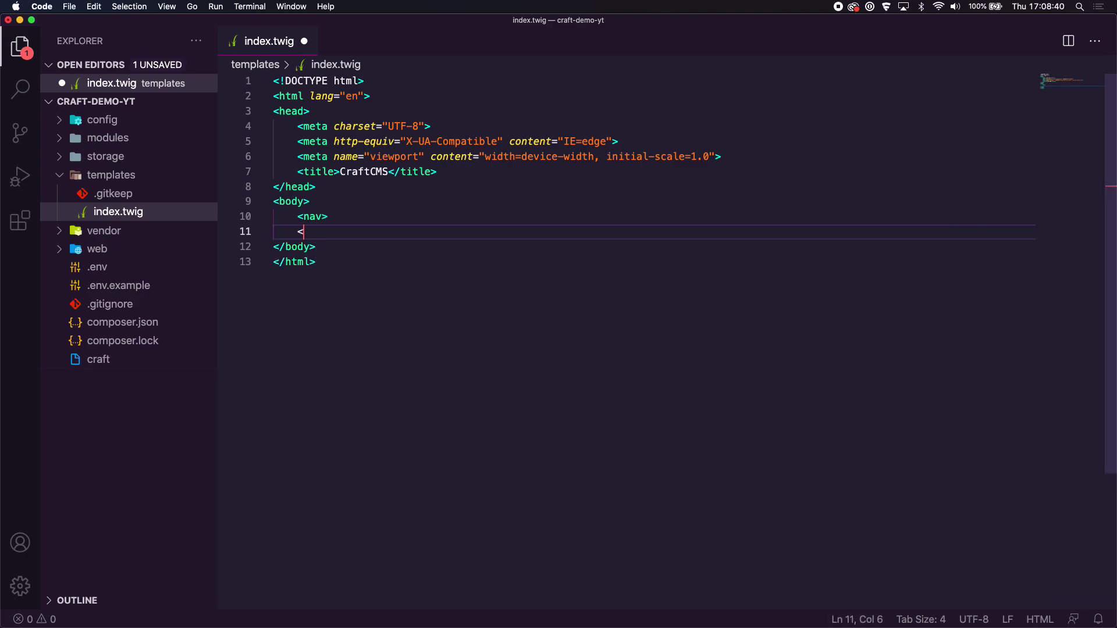
type("/nav>")
key("Up")
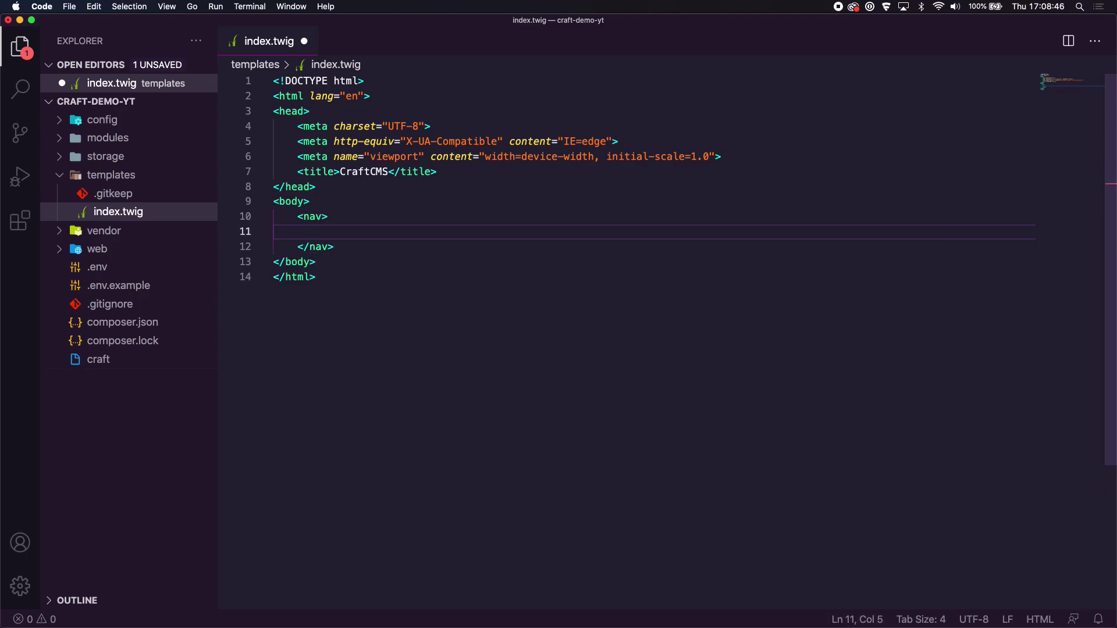
Add Home (/) and About (/about) links inside the nav and save.
type("<a href=\"/\">")
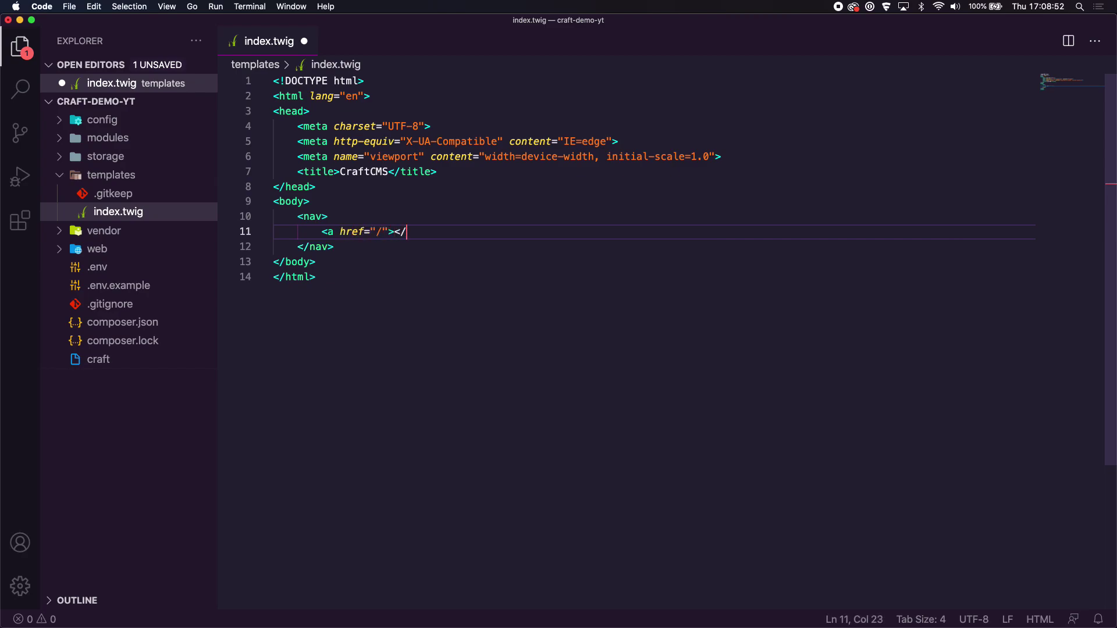
type("Home")
key("super+Return")
type("<a href=\"/\">Home</a>")
key("Left")
key("Left")
key("Left")
key("Left")
key("Left")
key("Left")
key("Left")
key("Left")
type("about")
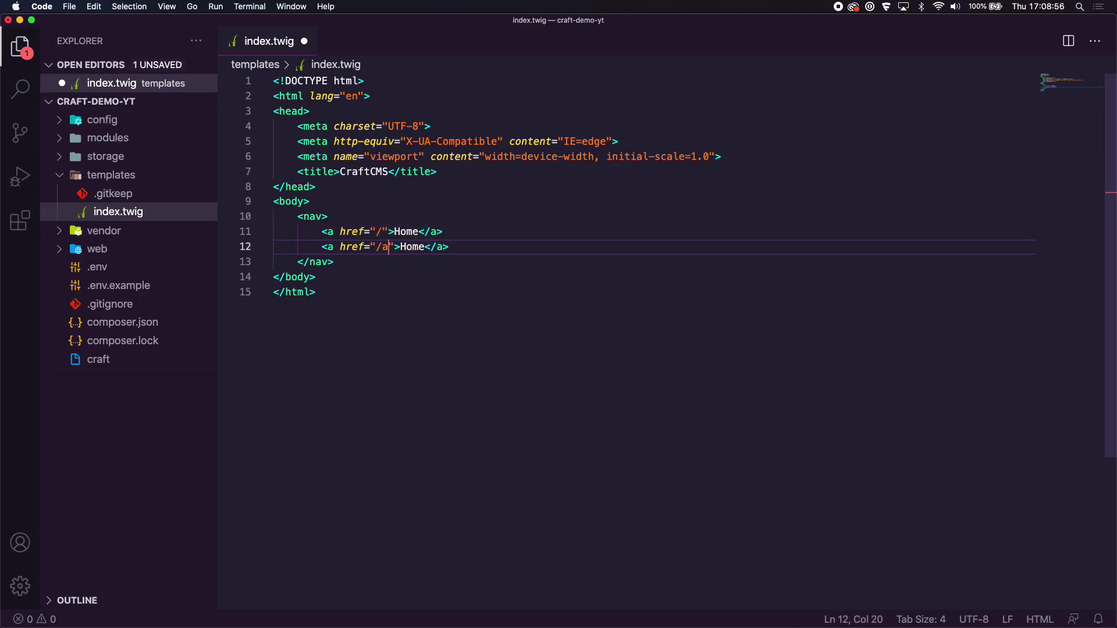
key("shift+alt+Right")
type("About")
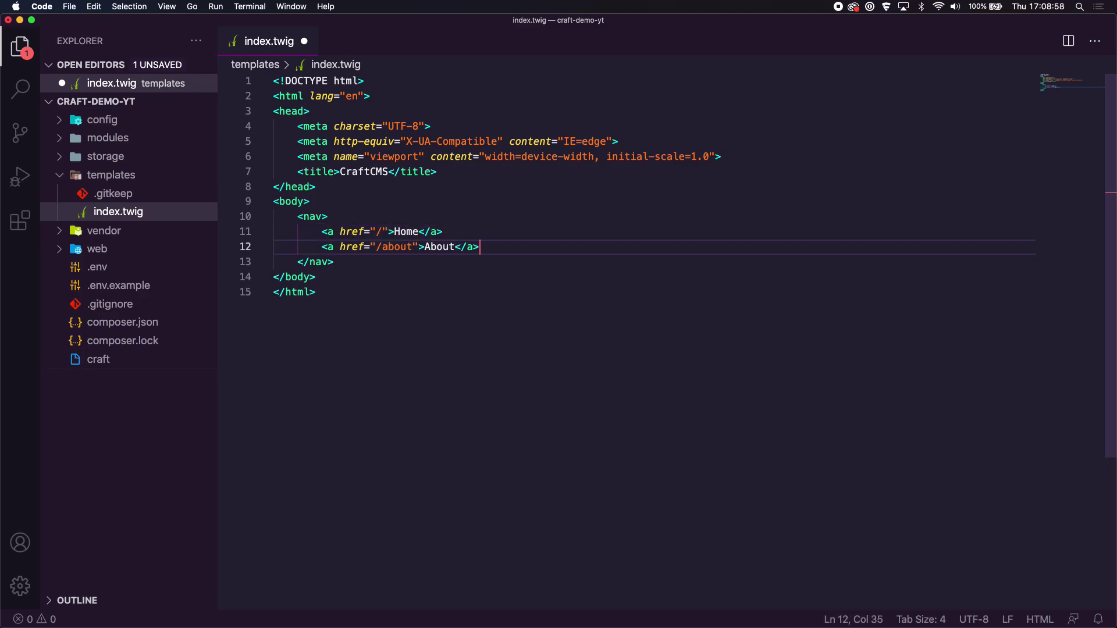
key("super+s")
Add a 'Hello, World!' h1 and a 'Subtitle' h2 below the nav, and save.
key("Down")
key("Return")
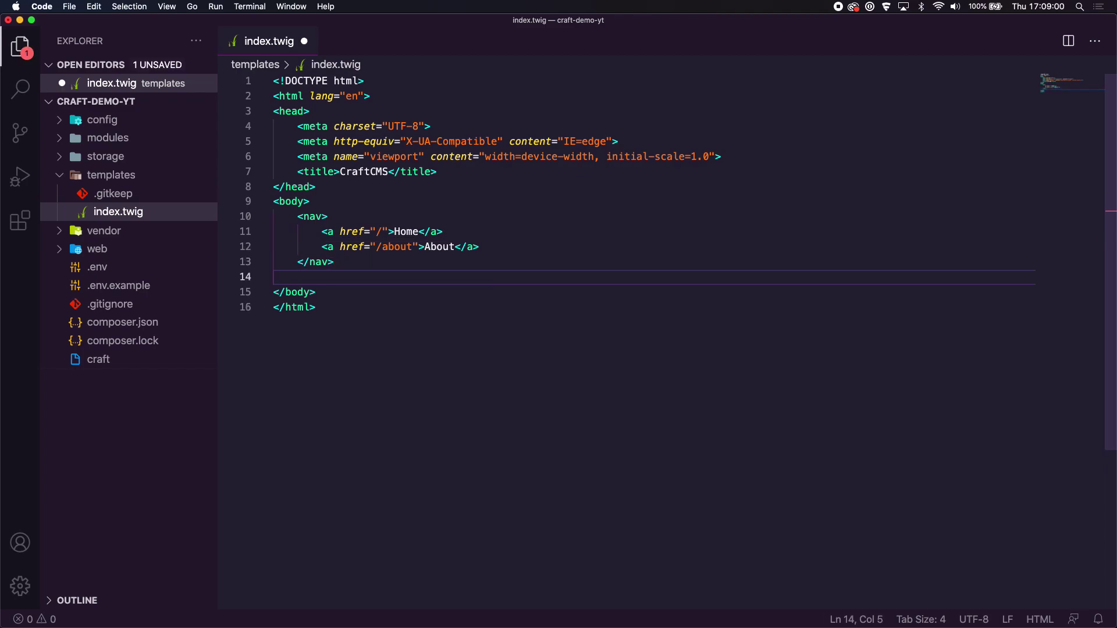
type("<h1>Hello")
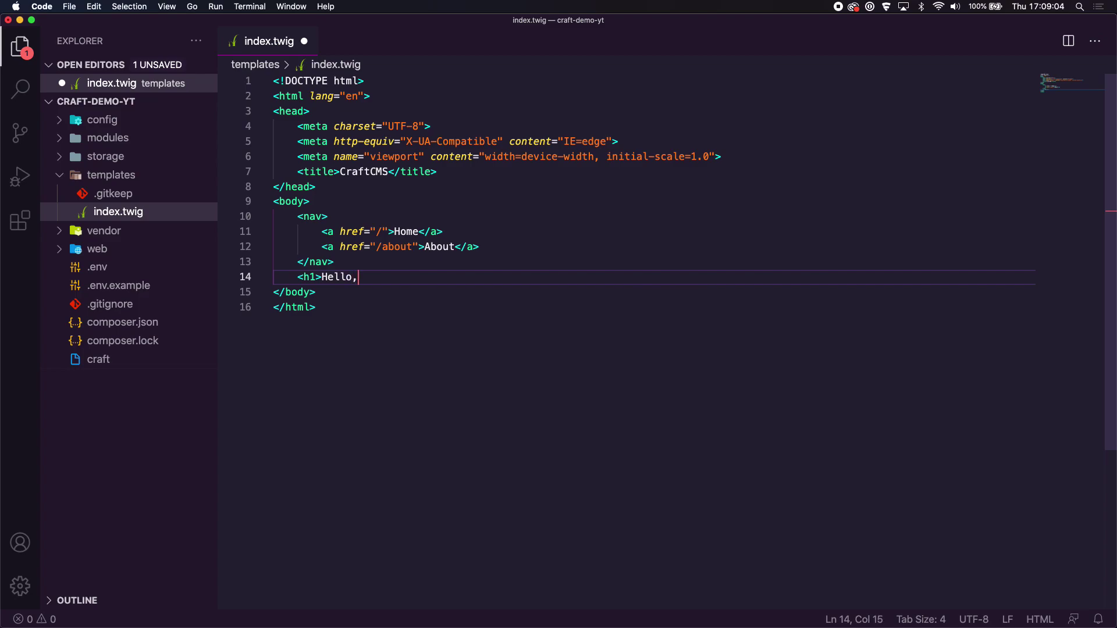
type(", World!</h1>")
key("Down")
key("Down")
key("Up")
key("Up")
key("Return")
type("<")
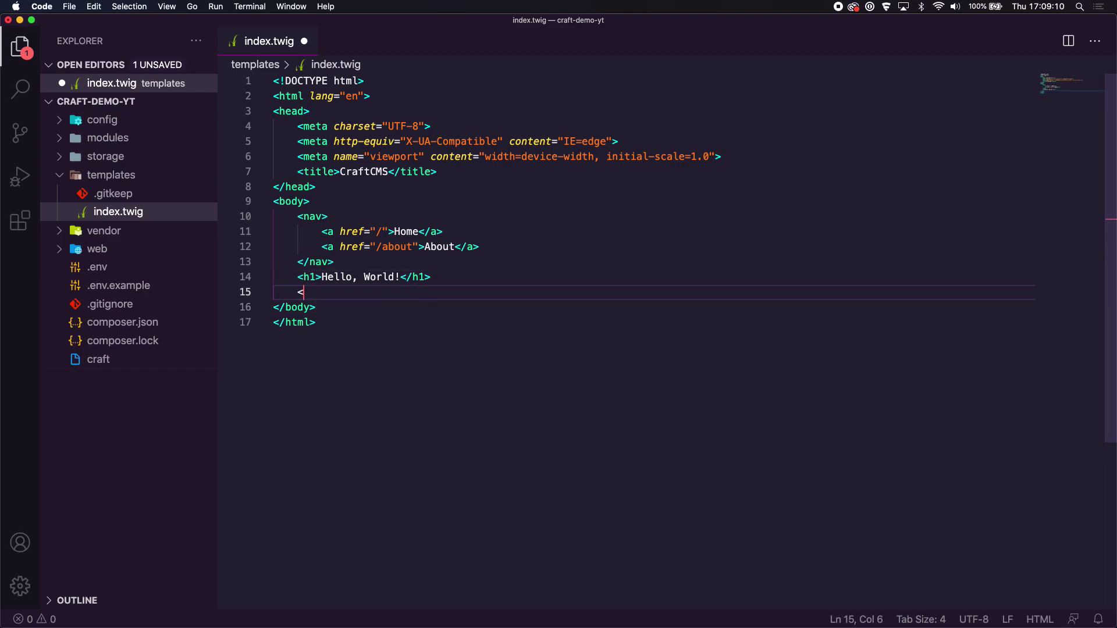
type("h2>Subtitle</h1>")
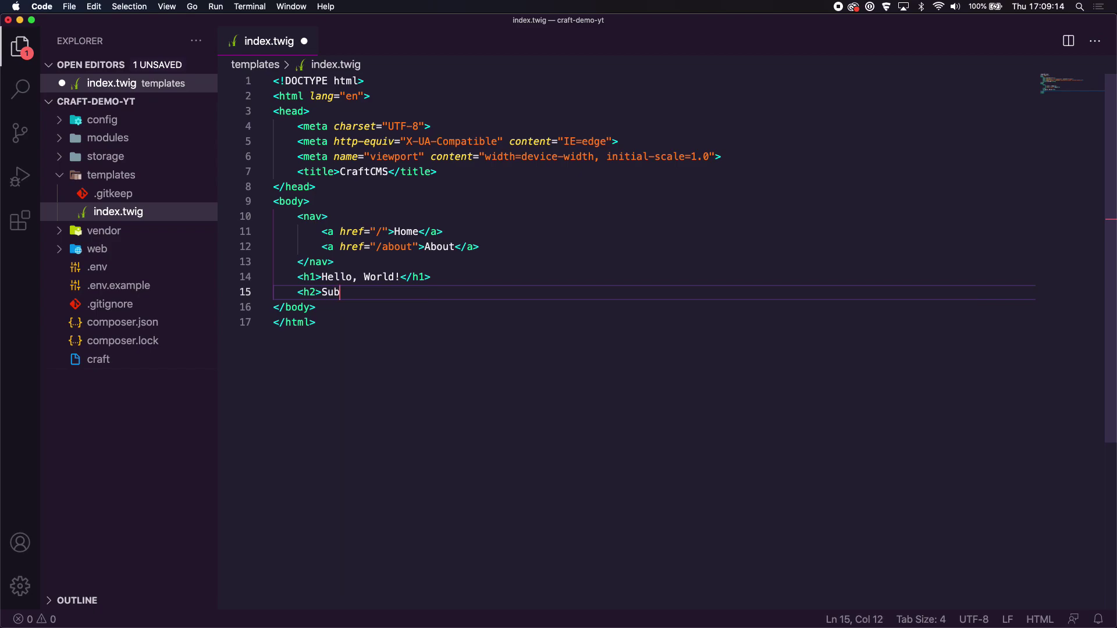
key("BackSpace")
key("BackSpace")
type("2>")
key("super+s")
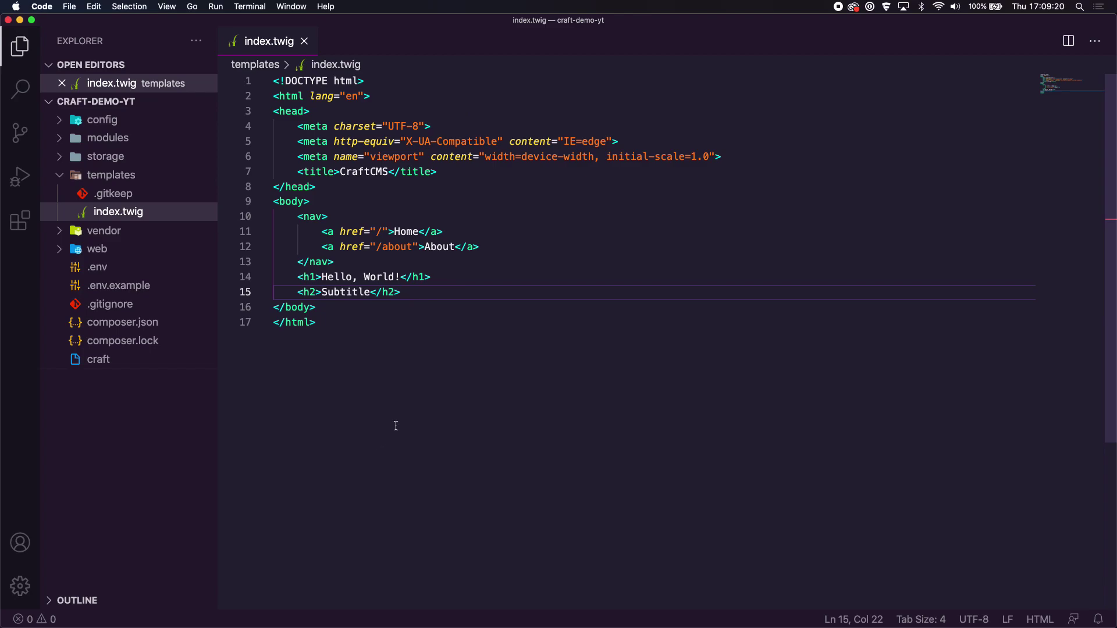
left_click(371, 270)
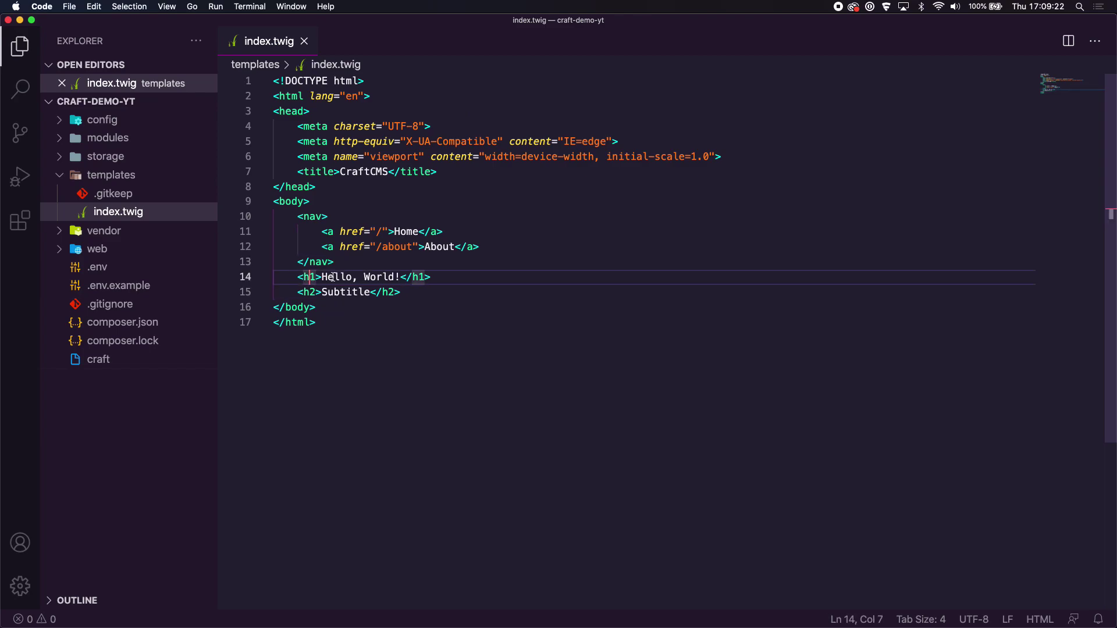
Replace 'Hello, World!' in the h1 with empty Twig output braces {{ }} and save.
double_click(337, 277)
key("shift+alt+Right")
key("shift+Right")
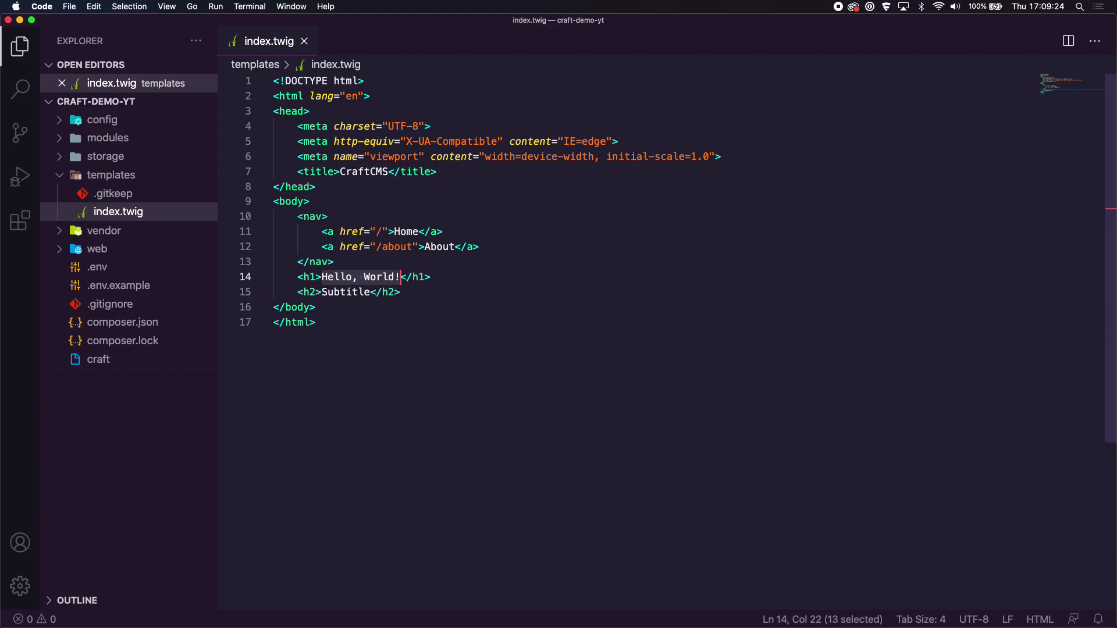
key("BackSpace")
type("{}}")
key("Left")
key("Left")
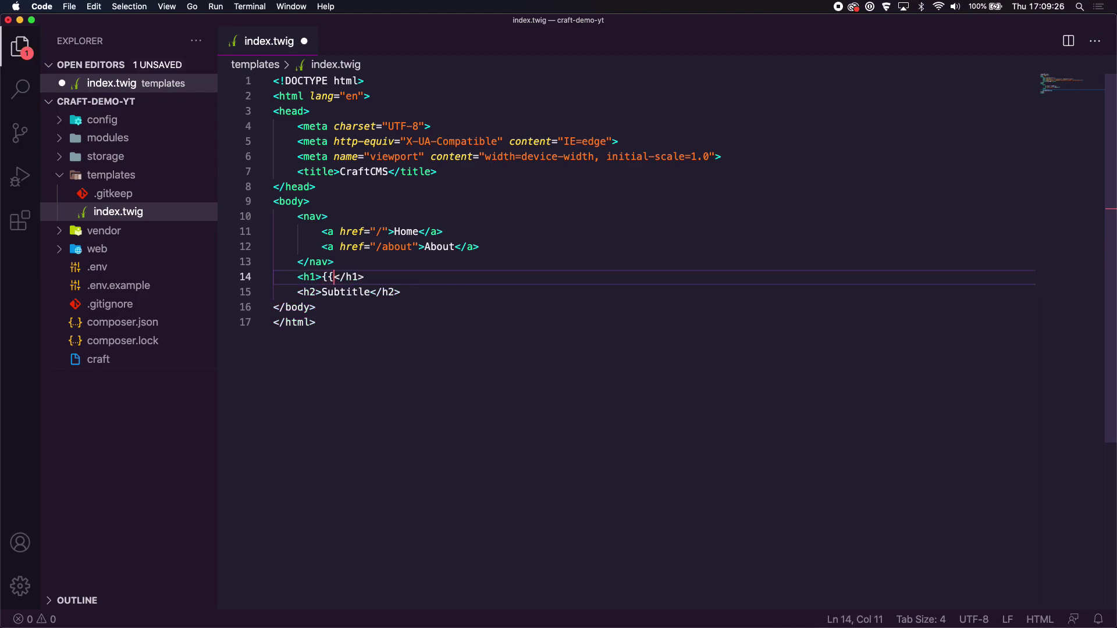
type("{")
key("Left")
key("super+s")
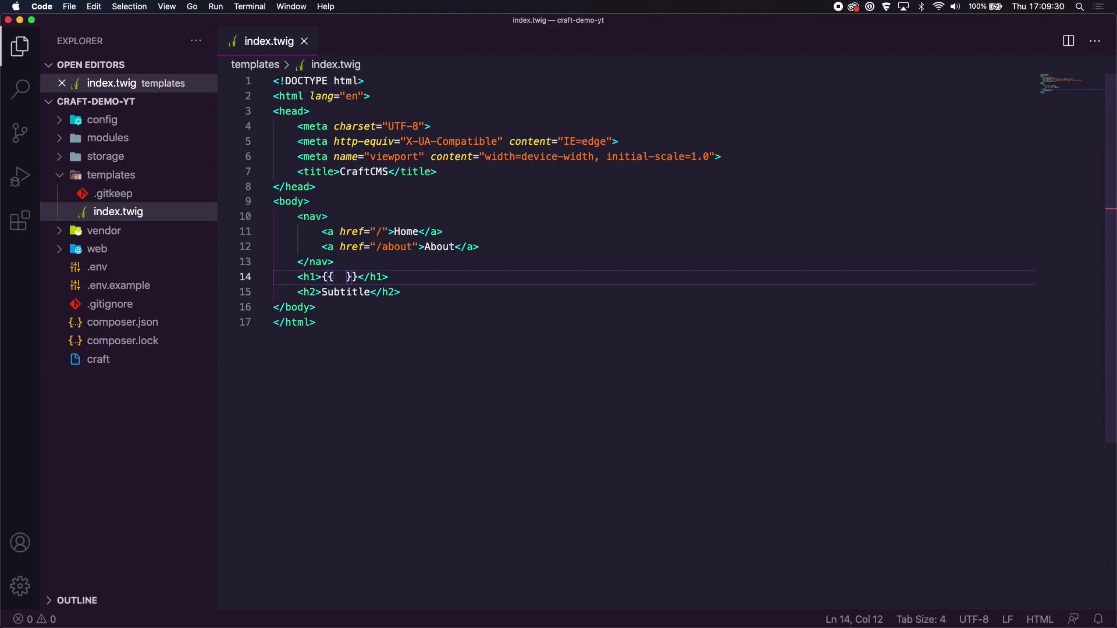
Fill the braces so the h1 reads {{ entry.title }} and save index.twig.
left_click(1040, 619)
type("t")
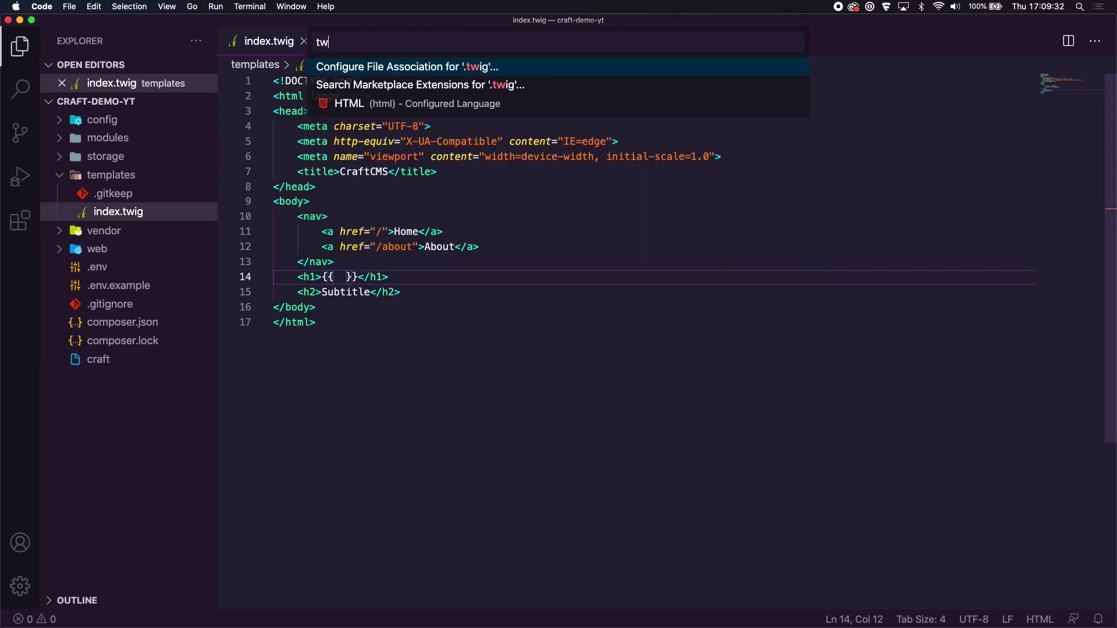
key("Escape")
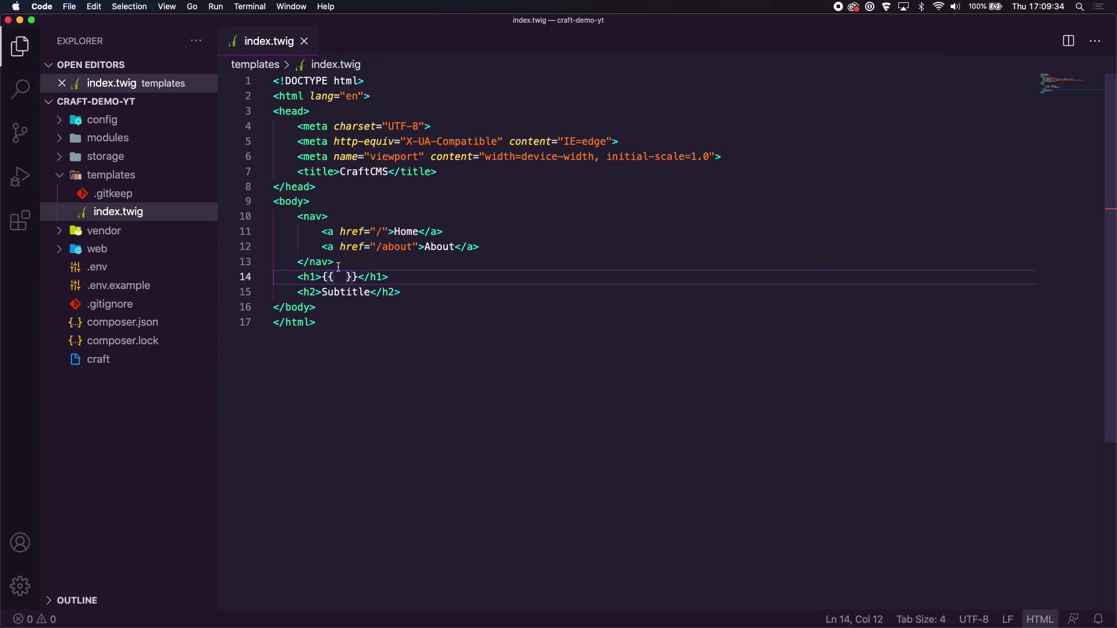
left_click(332, 277)
key("Right")
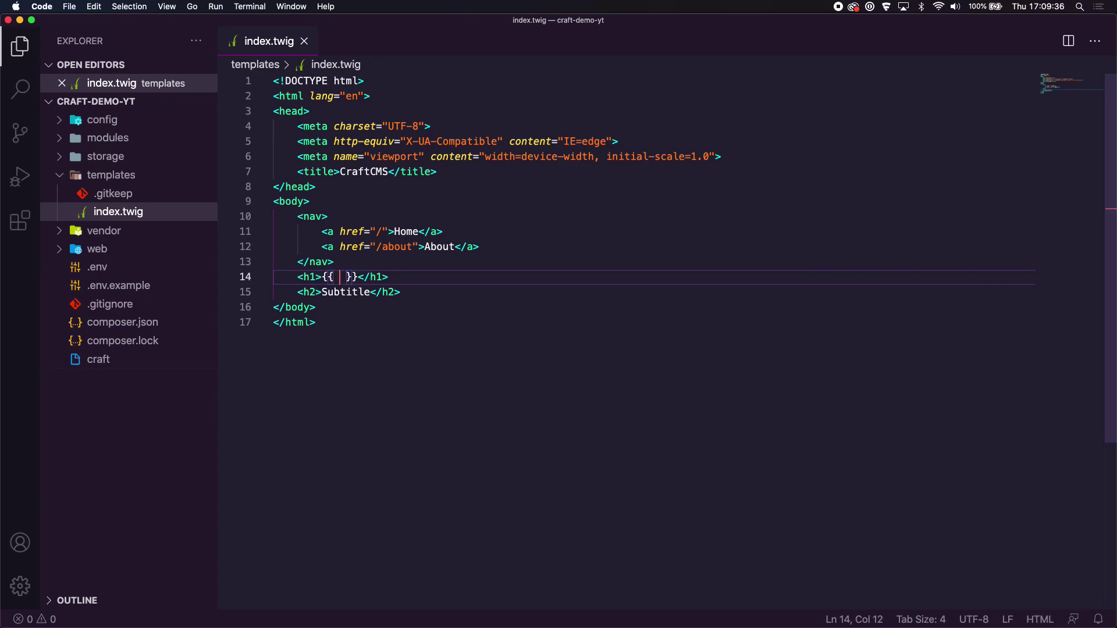
type("entry")
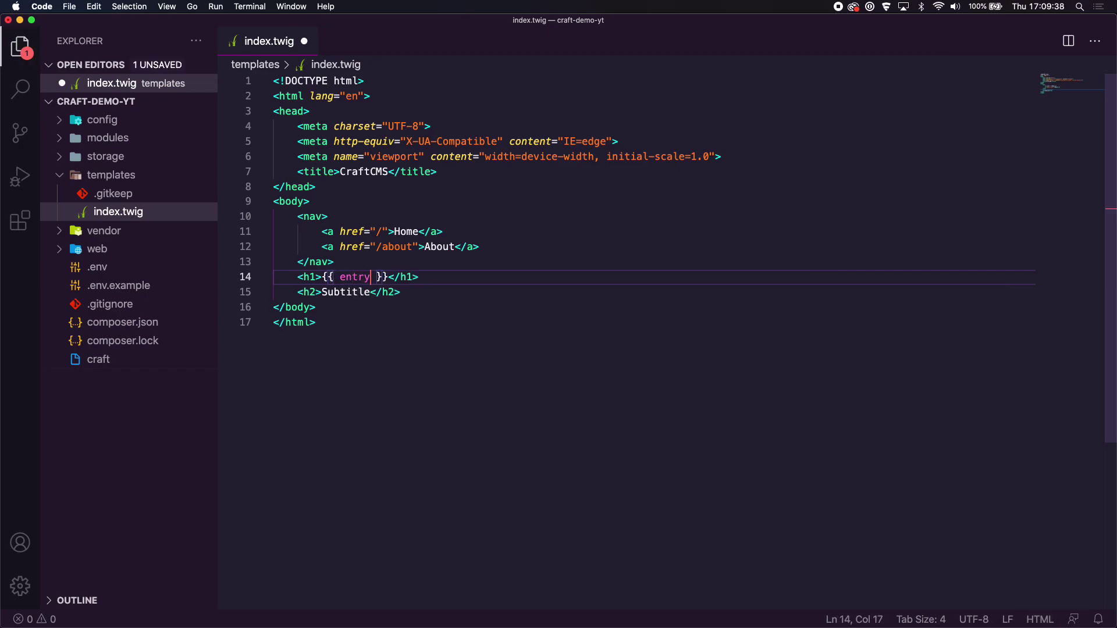
type(".")
type("title")
key("End")
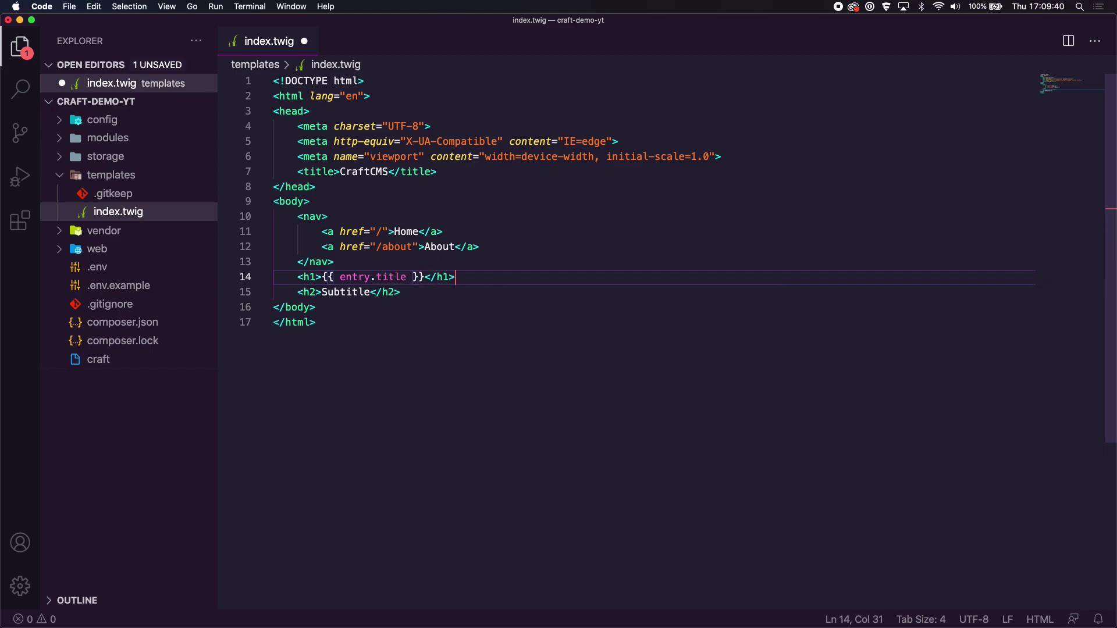
key("super+s")
key("super+Tab")
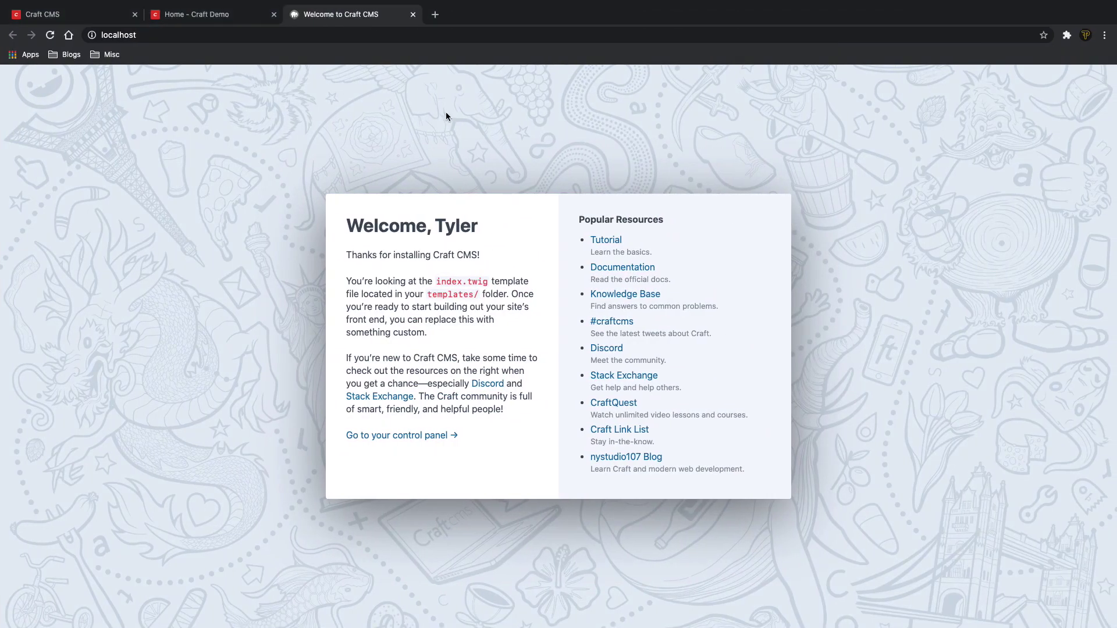
Reload the site to see the Home heading, then test a hard-coded 'Home' h1 and reload.
key("super+r")
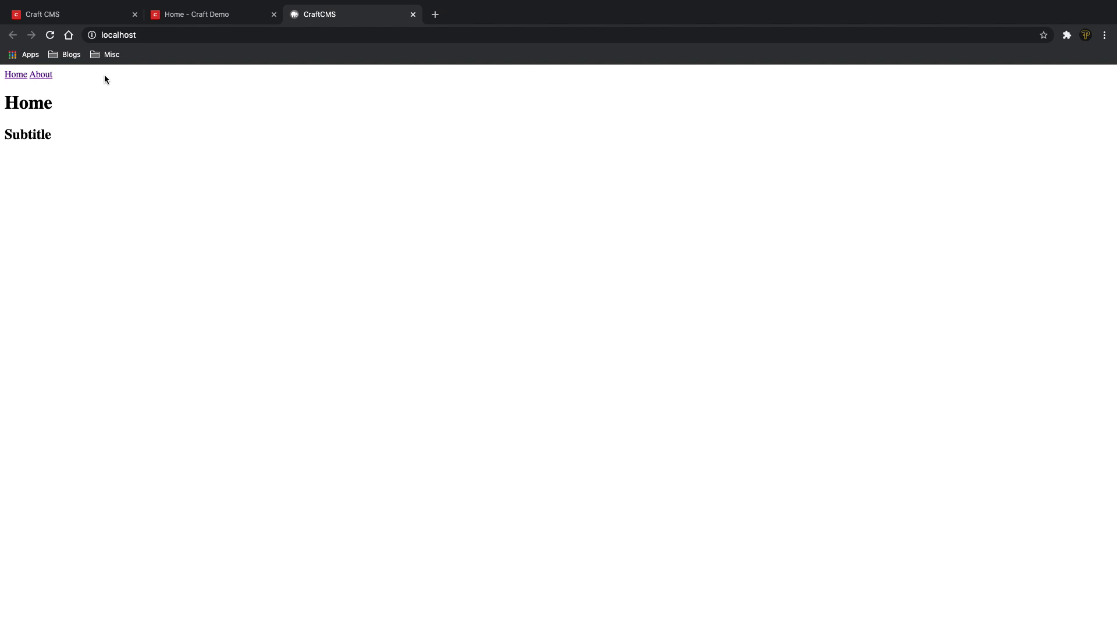
double_click(20, 102)
key("super+Tab")
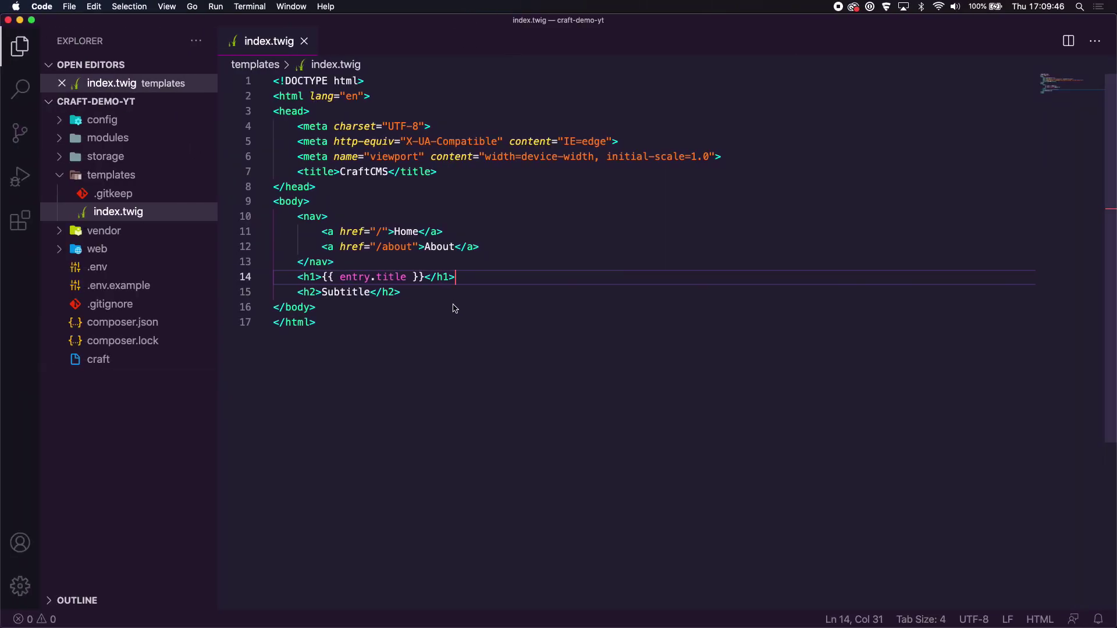
key("alt+shift+Left")
key("alt+shift+Left")
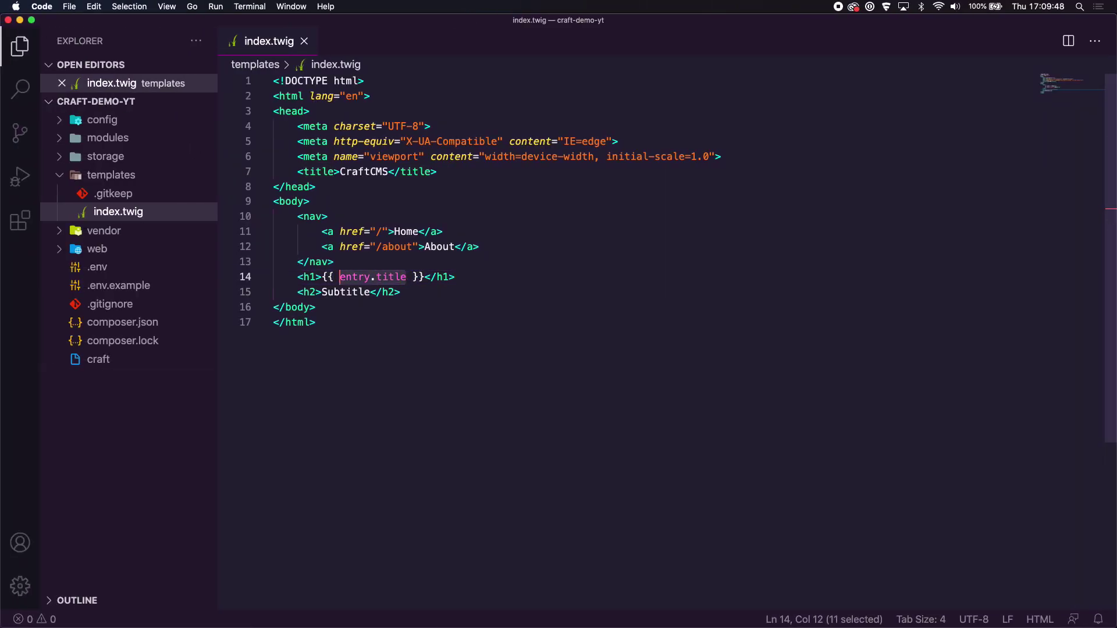
key("BackSpace")
key("BackSpace")
key("BackSpace")
key("BackSpace")
key("Delete")
key("Delete")
key("Delete")
type("Home")
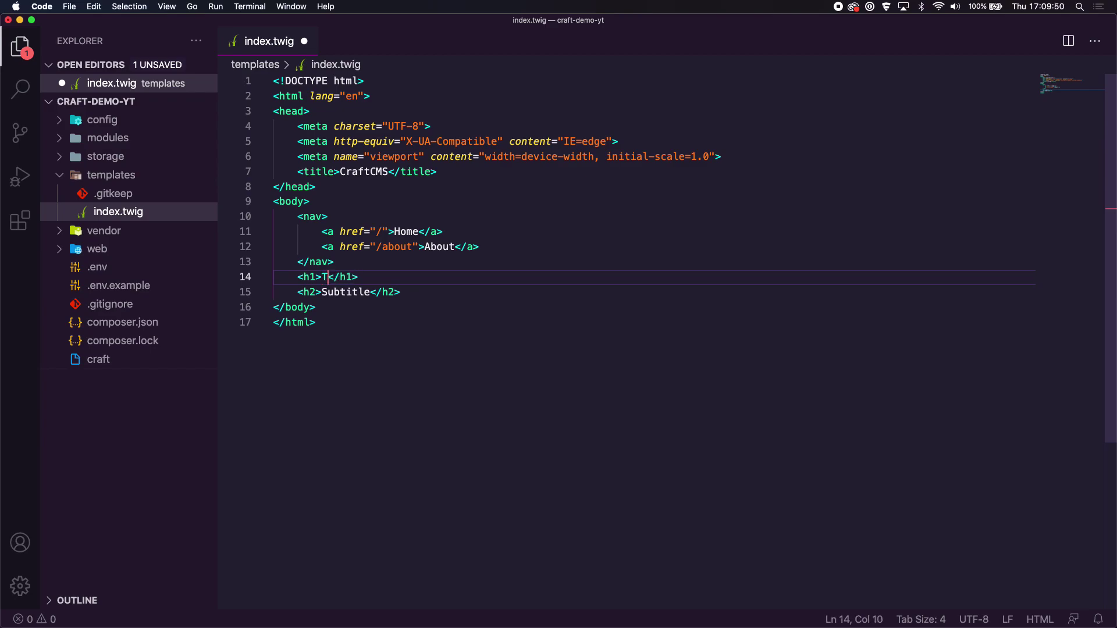
key("super+s")
key("super+Tab")
key("super+r")
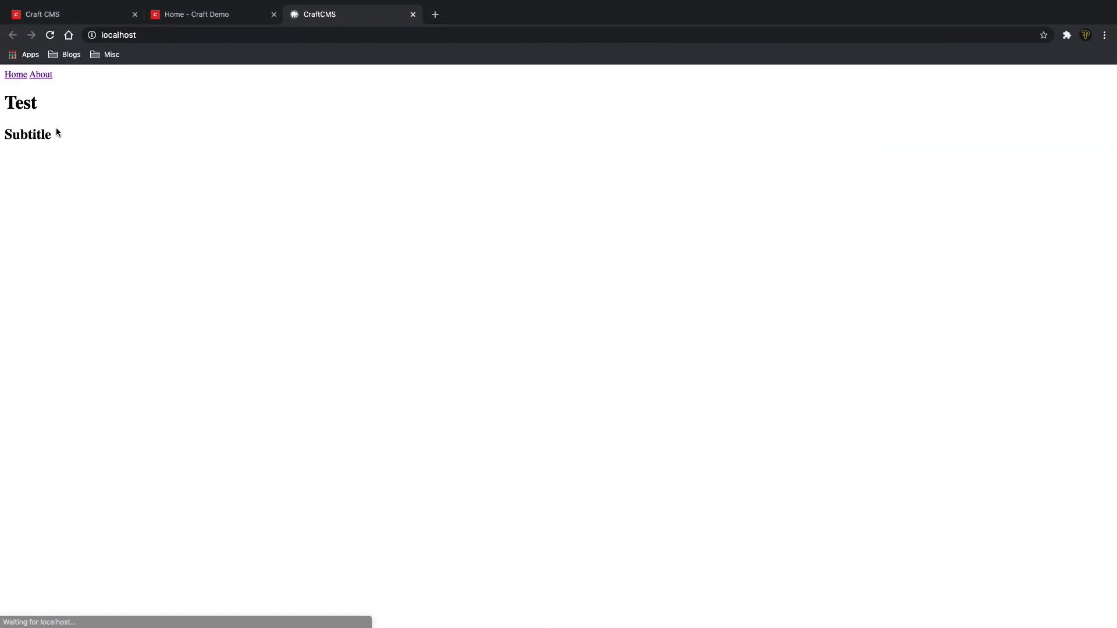
Restore {{ entry.title }} in the h1, save, and recheck the reloaded site.
key("super+Tab")
key("BackSpace")
key("BackSpace")
key("BackSpace")
key("BackSpace")
key("super+z")
key("super+z")
key("super+z")
key("super+z")
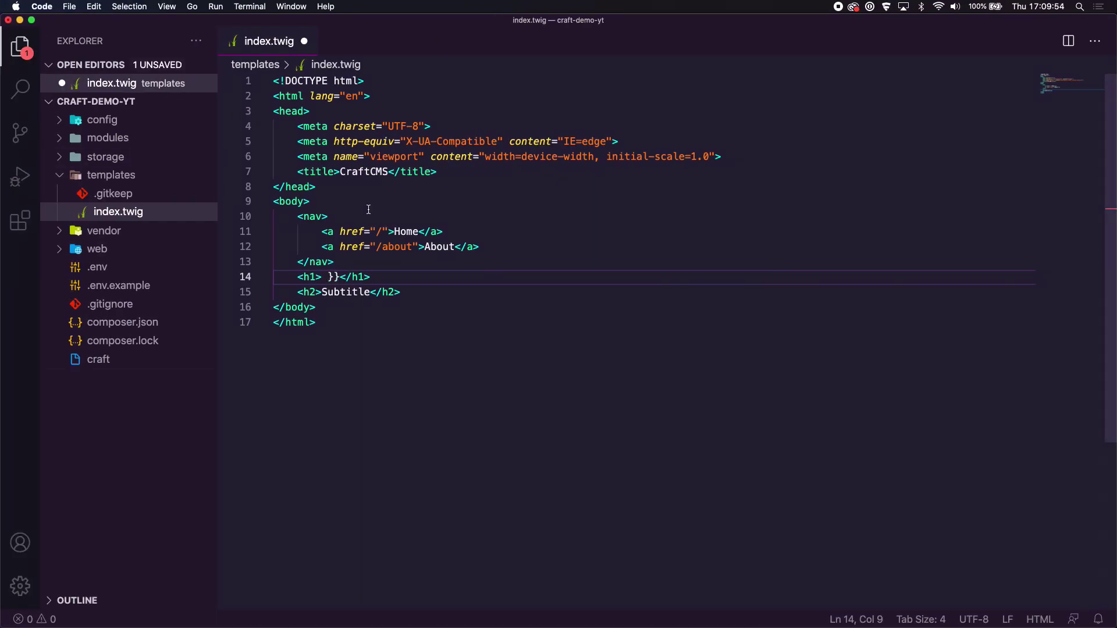
key("Right")
key("super+s")
key("super+Tab")
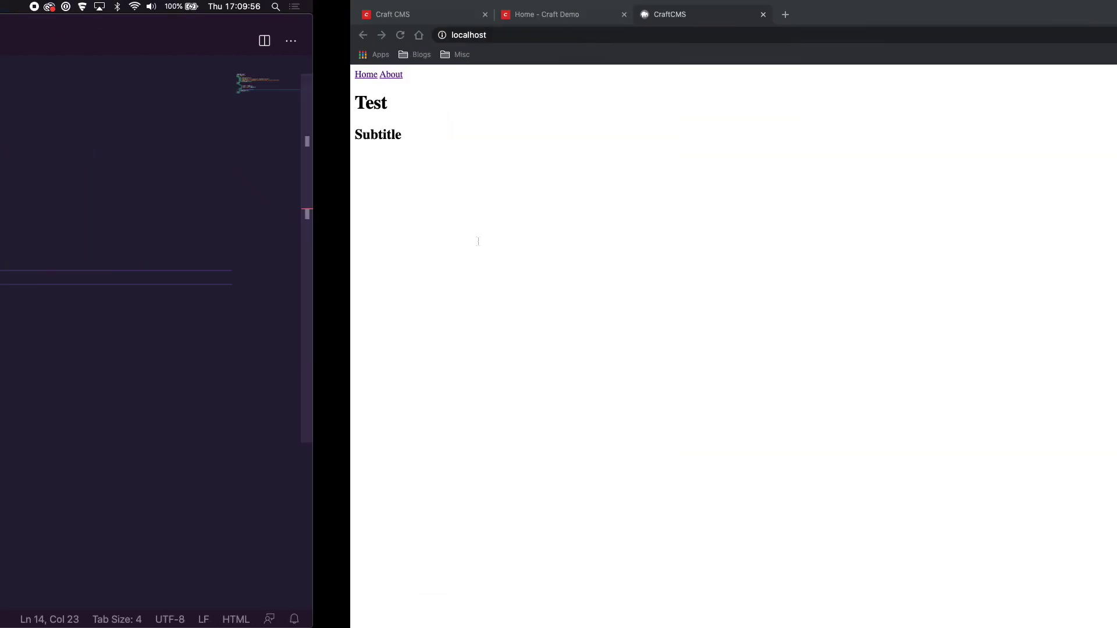
key("super+r")
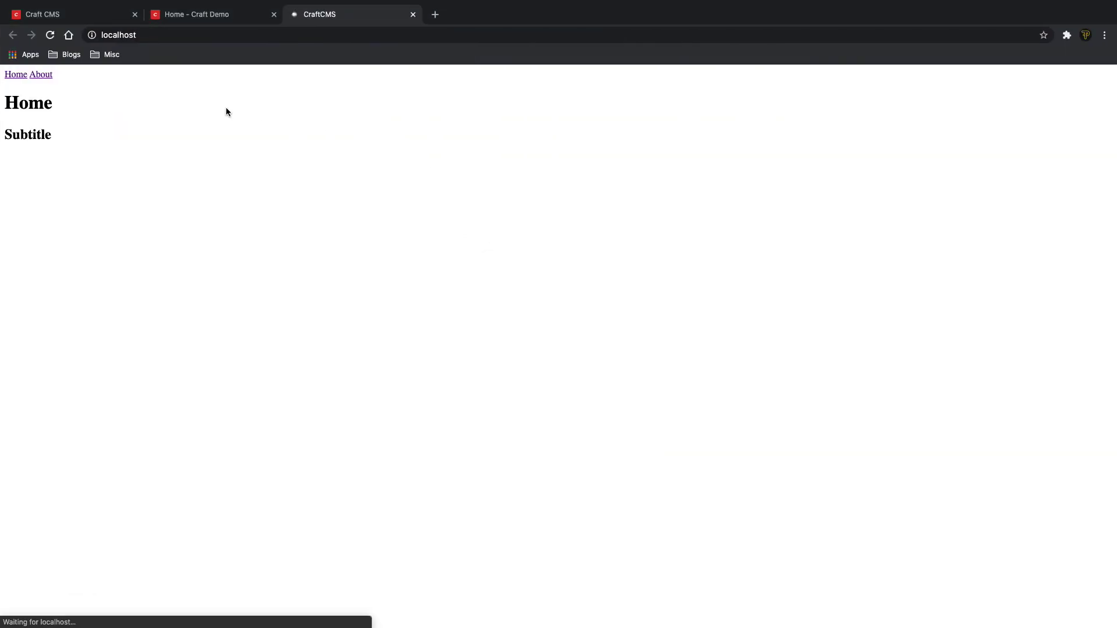
left_click(199, 13)
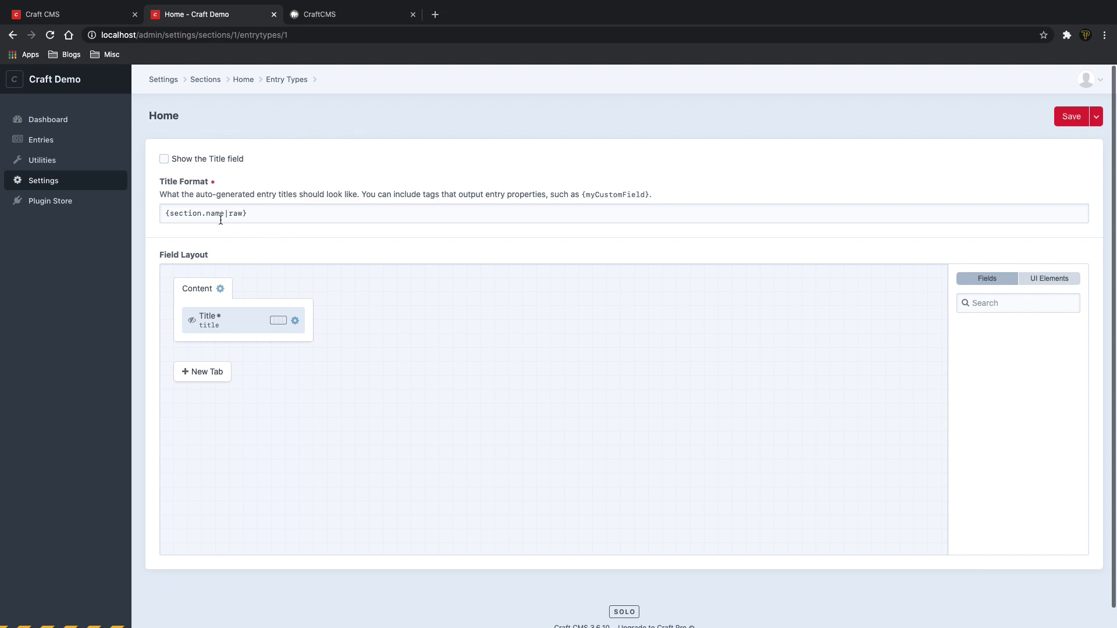
Rename the Home section to Test, save it, and reload the site to see the heading change.
left_click(200, 158)
left_click(217, 160)
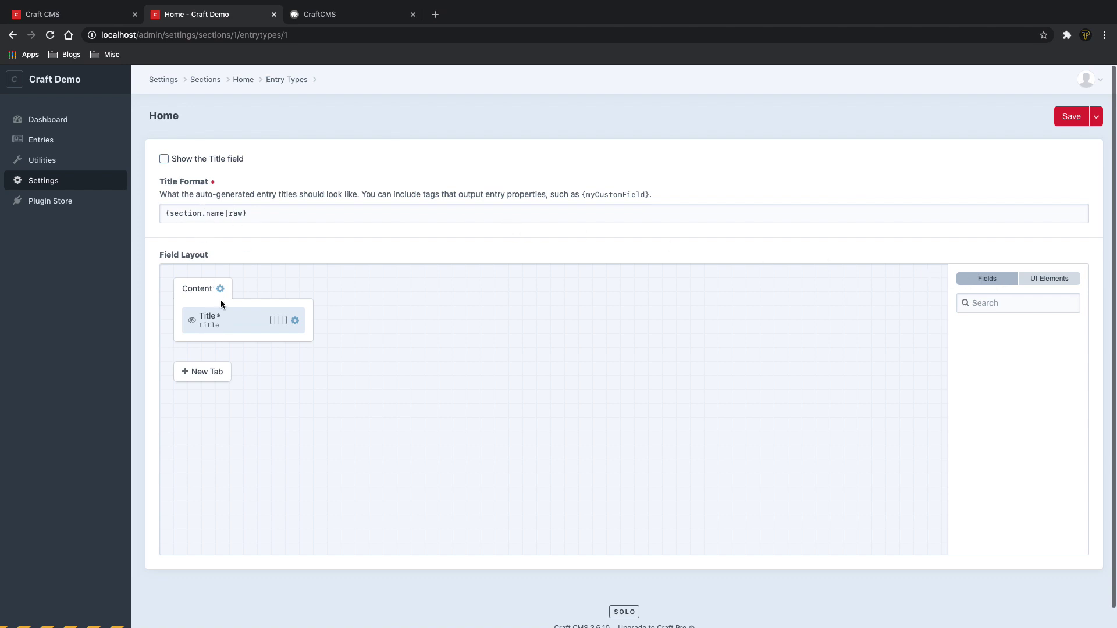
left_click(56, 184)
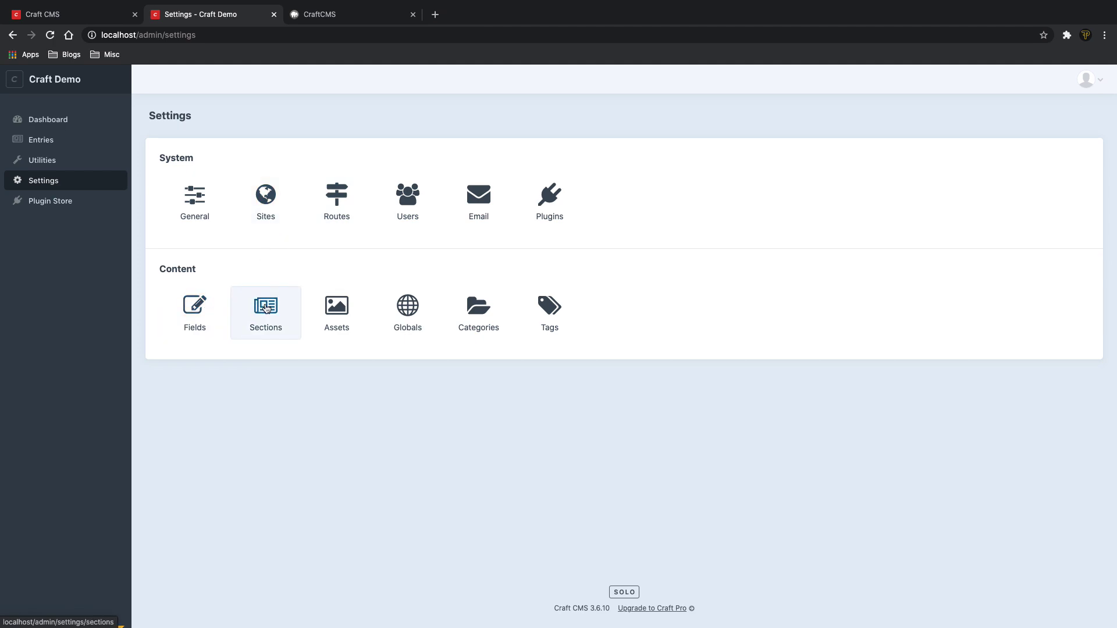
left_click(266, 307)
left_click(169, 178)
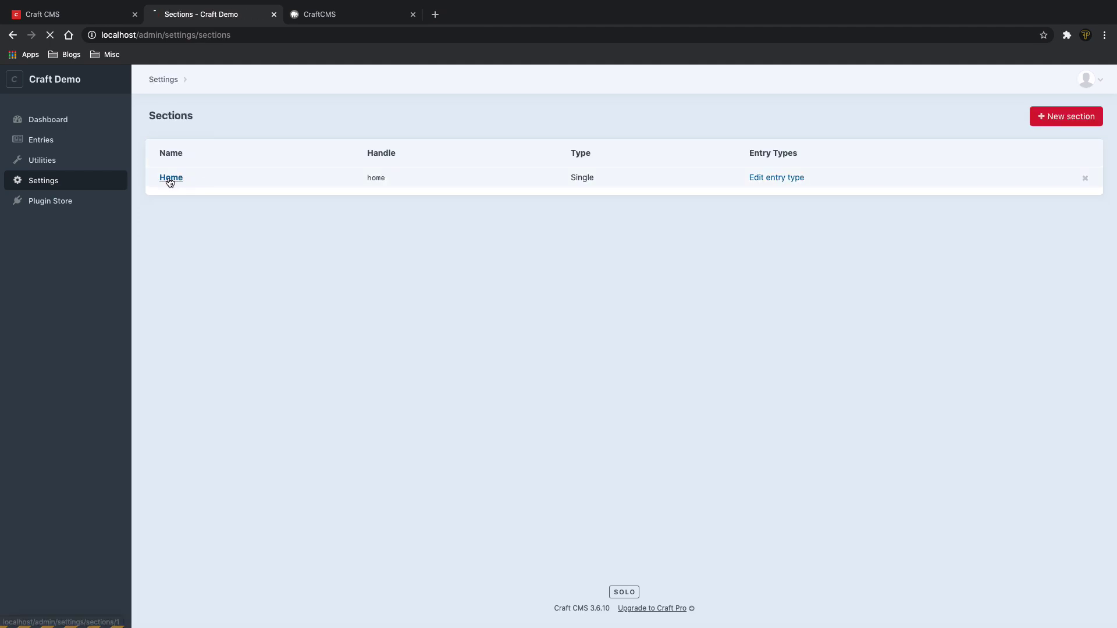
double_click(265, 212)
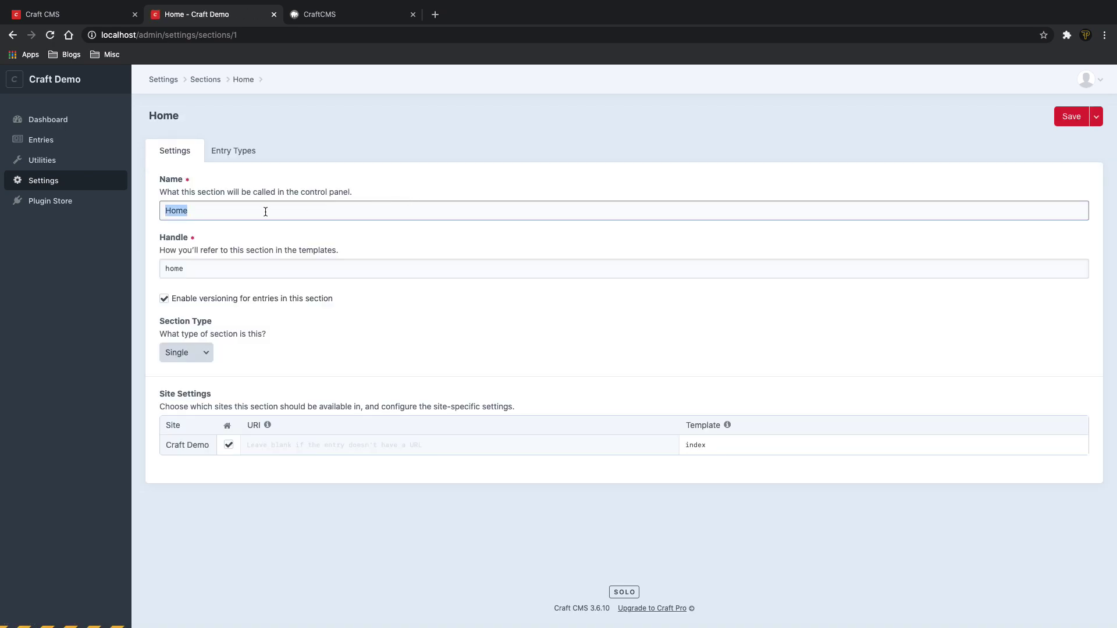
type("Test")
left_click(382, 192)
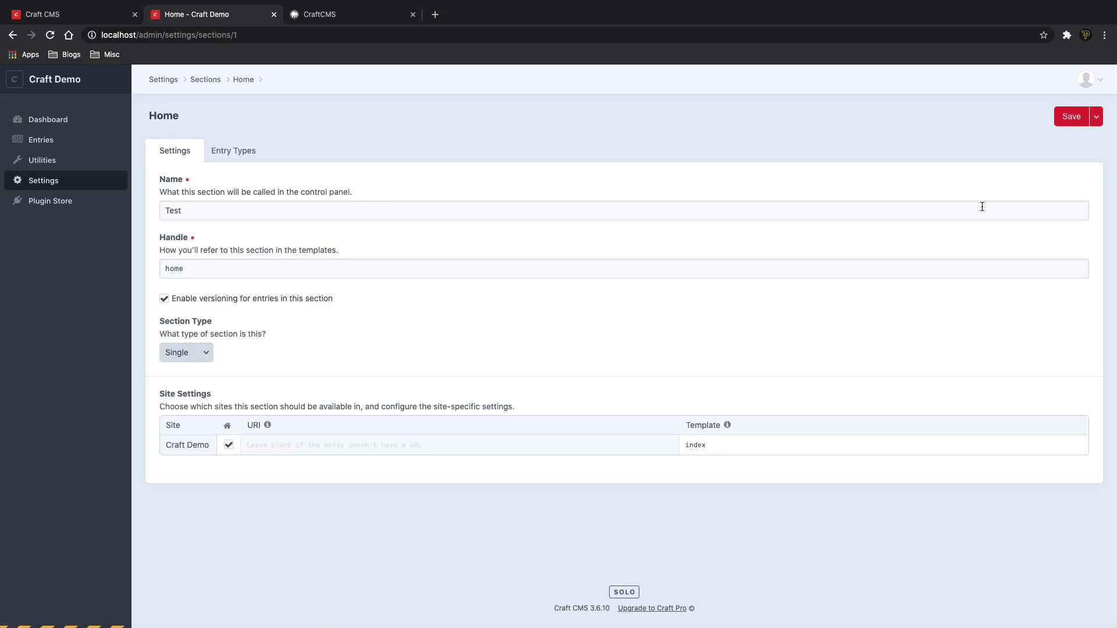
left_click(1073, 117)
left_click(368, 15)
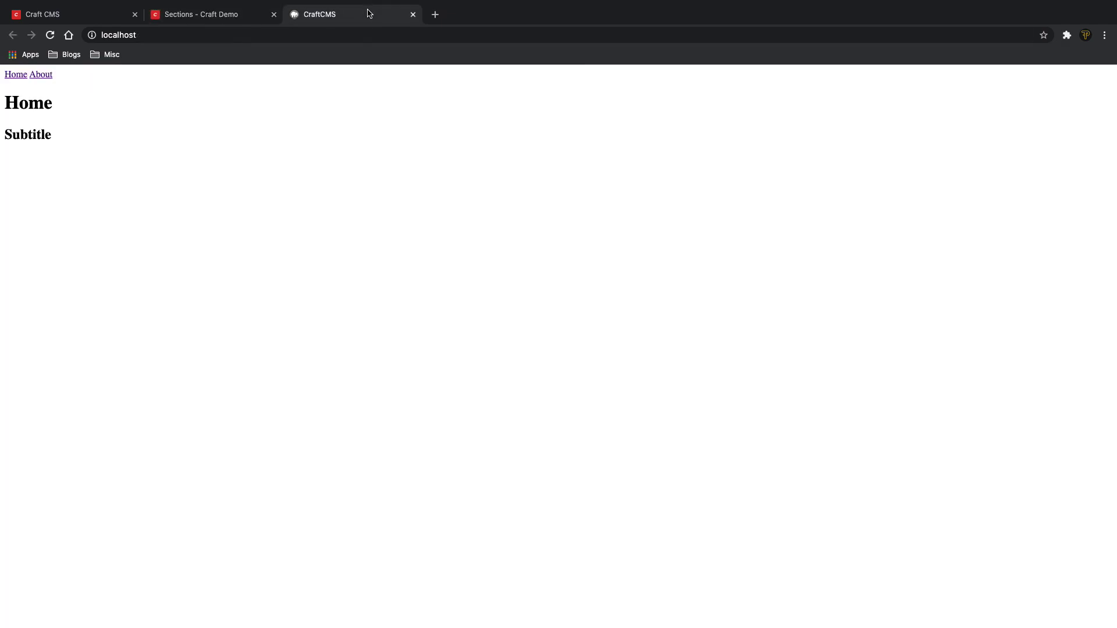
key("super+r")
Rename the section back to Home, save, and reload the site to confirm.
left_click(217, 22)
left_click(169, 177)
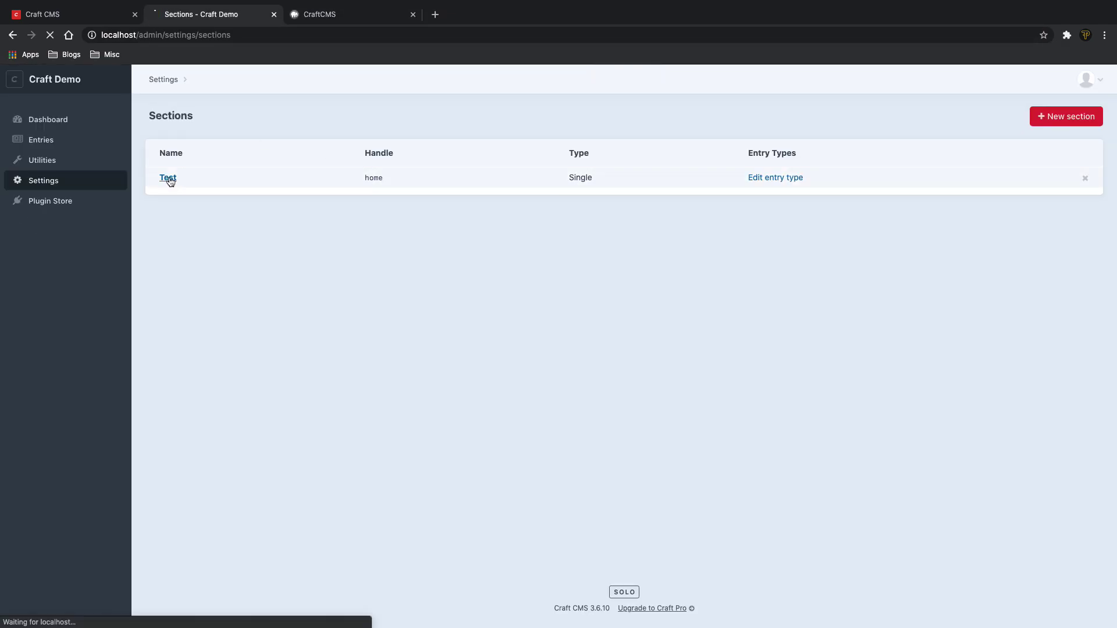
key("super+a")
type("Ho")
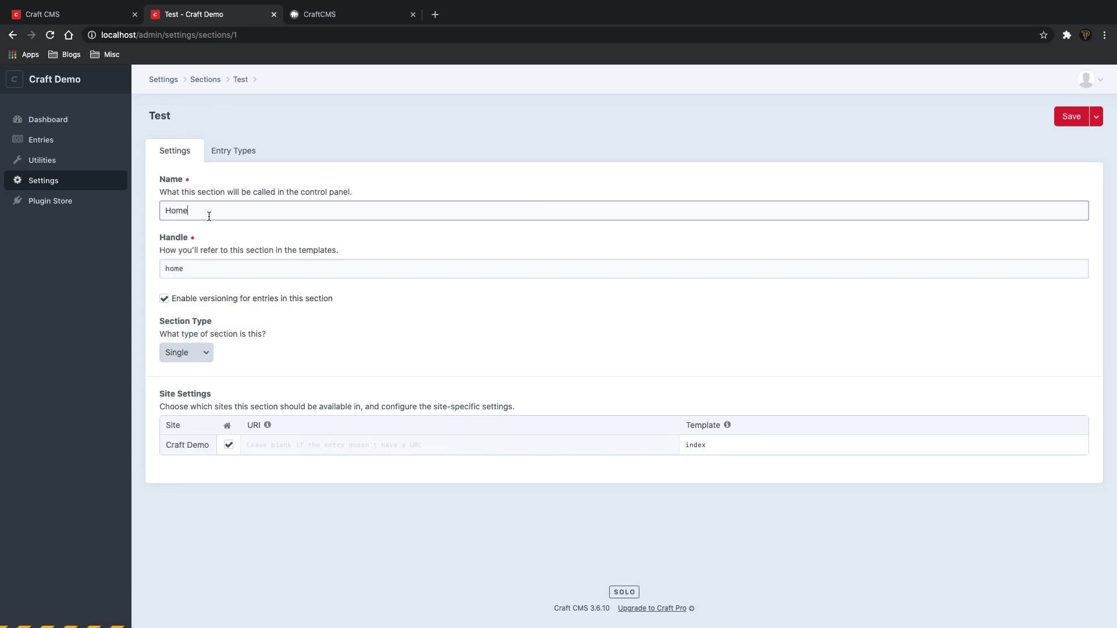
left_click(1076, 121)
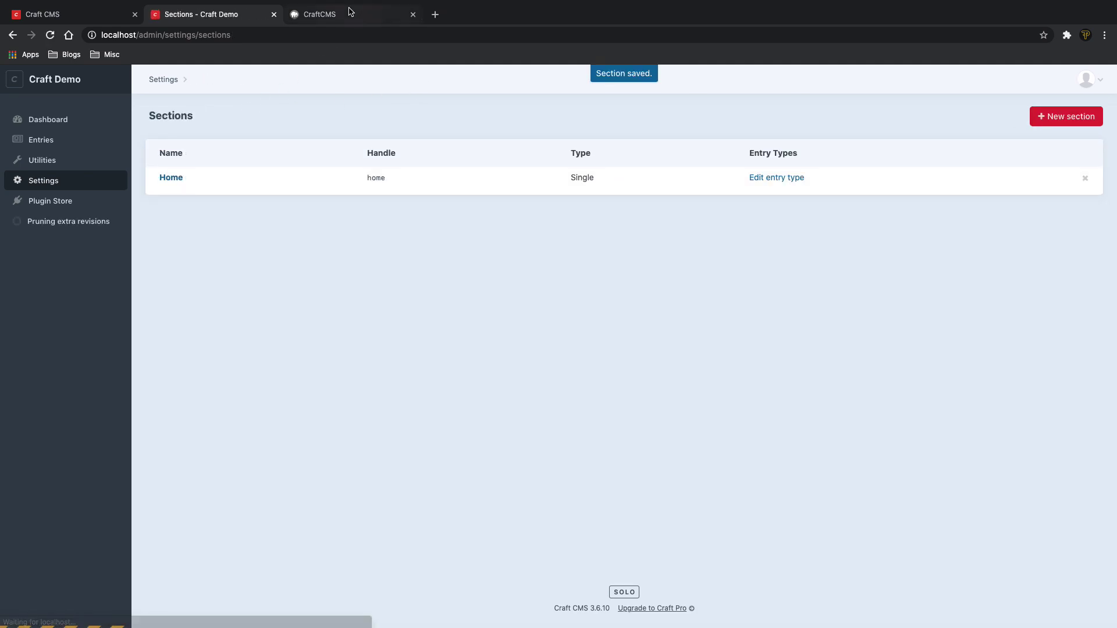
key("ctrl+Tab")
key("super+r")
left_click(214, 18)
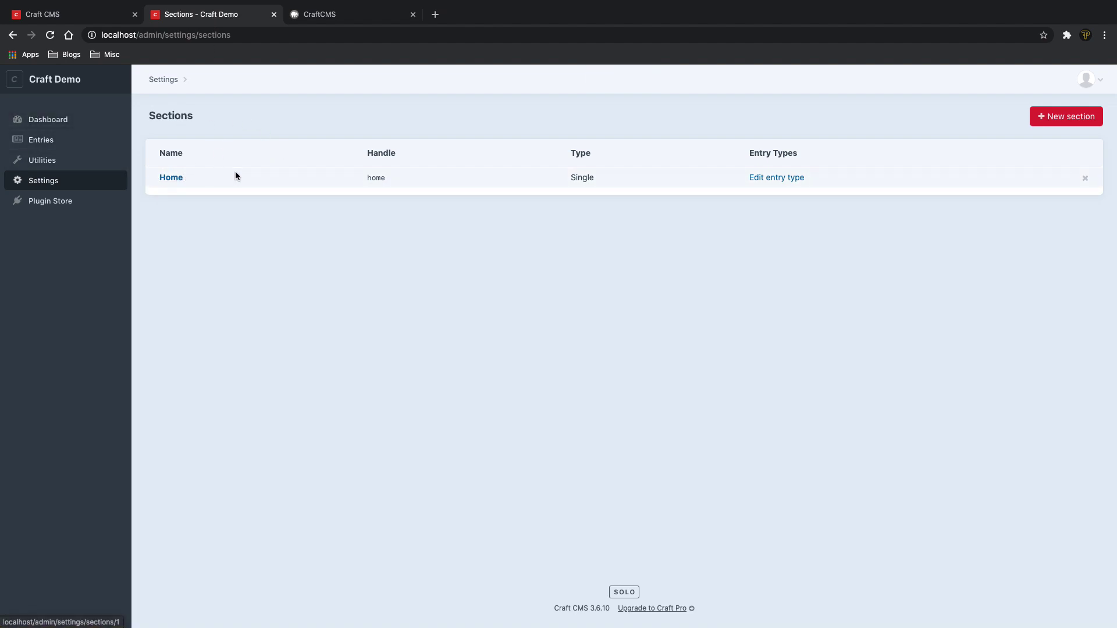
Start a new field named Subtitle, handle subtitle, with instructions 'Enter a subtitle'.
left_click(71, 182)
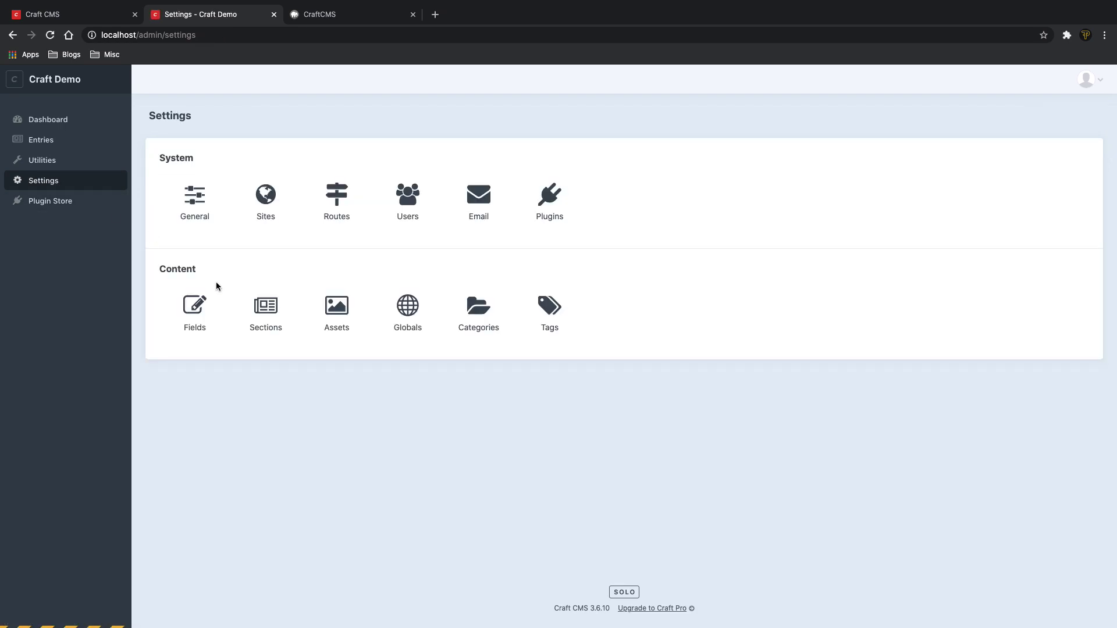
left_click(207, 314)
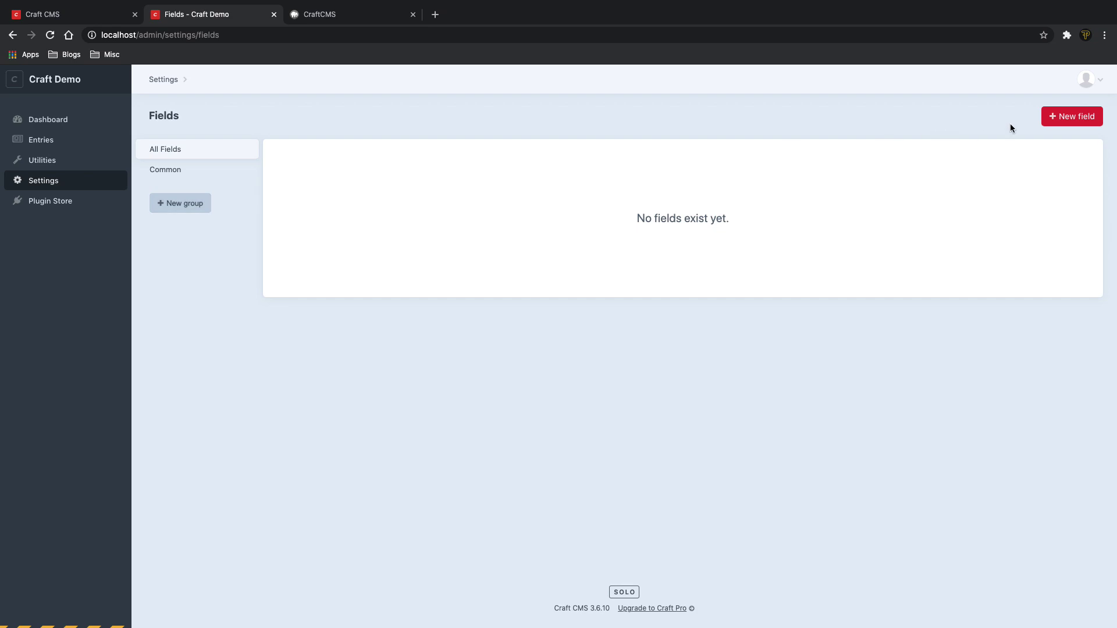
left_click(1051, 117)
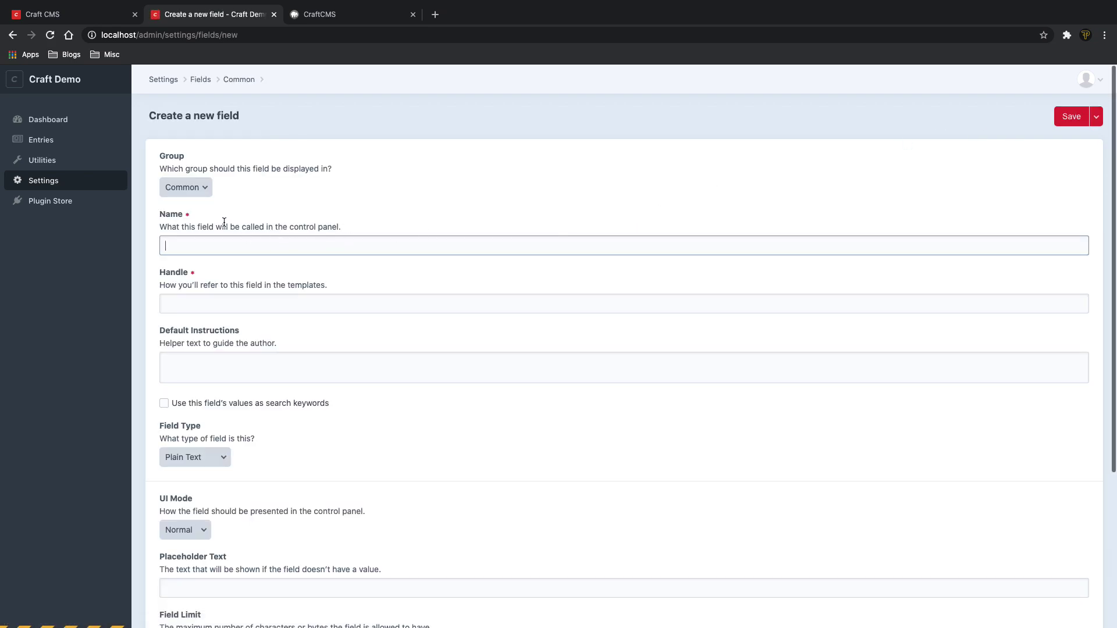
type("Subtitle")
key("Tab")
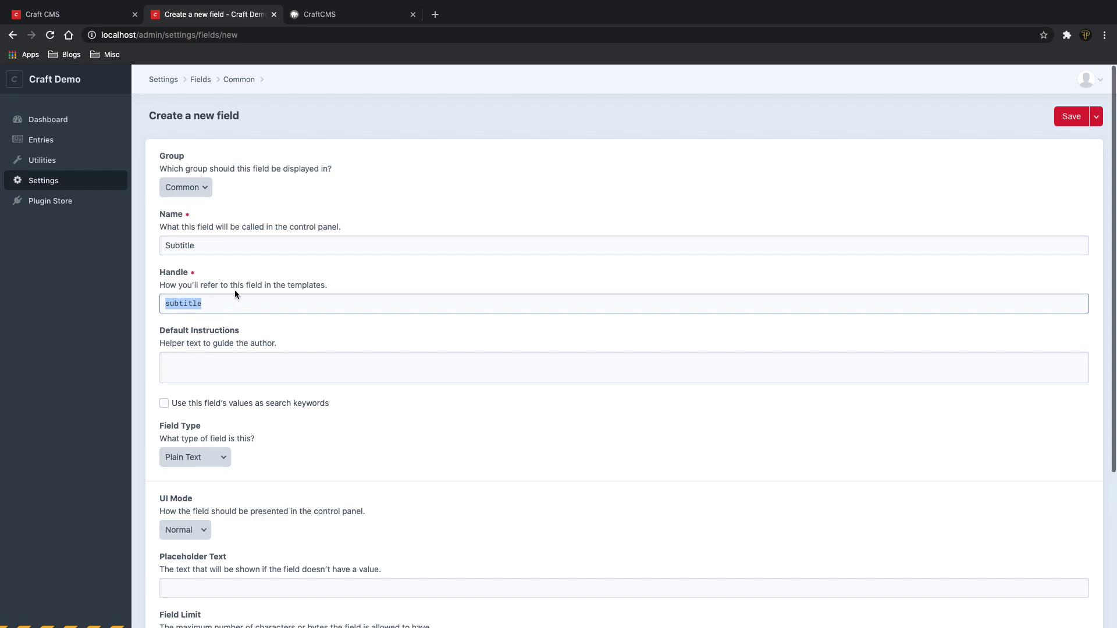
left_click(208, 377)
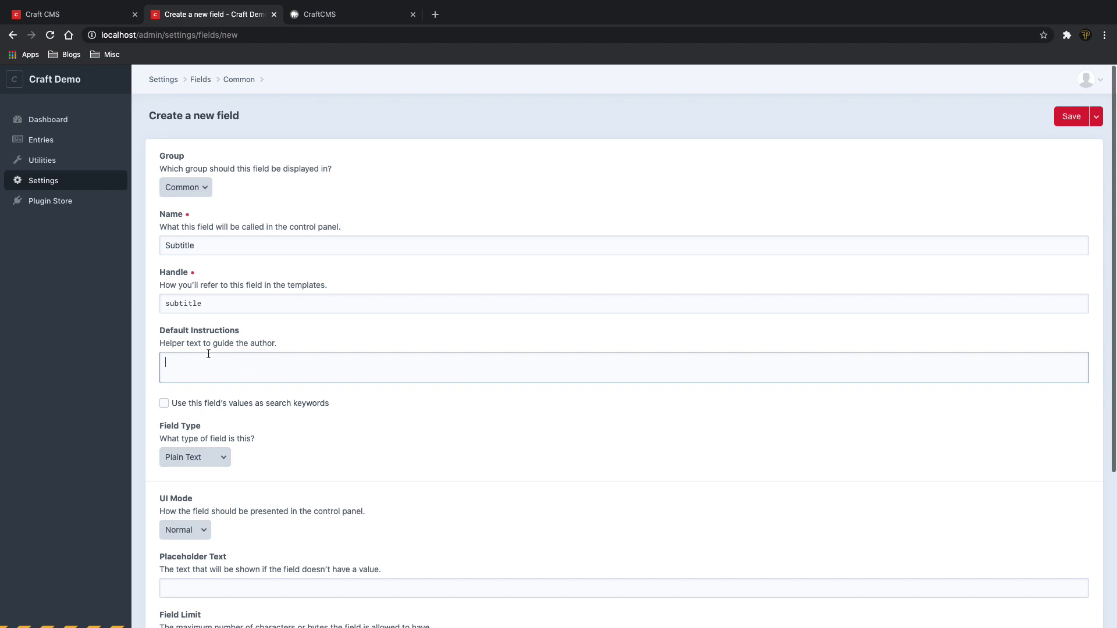
left_click(174, 366)
key("BackSpace")
key("BackSpace")
key("BackSpace")
key("BackSpace")
Keep Plain Text field type and Normal UI mode, then save the Subtitle field.
scroll(179, 420, "down", 1)
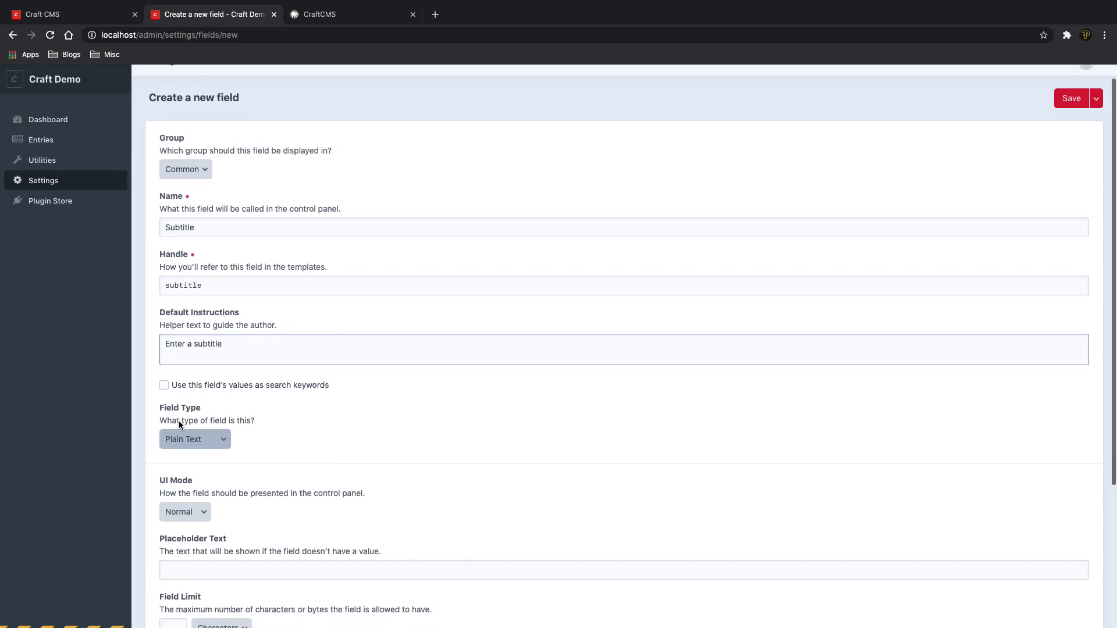
left_click(193, 427)
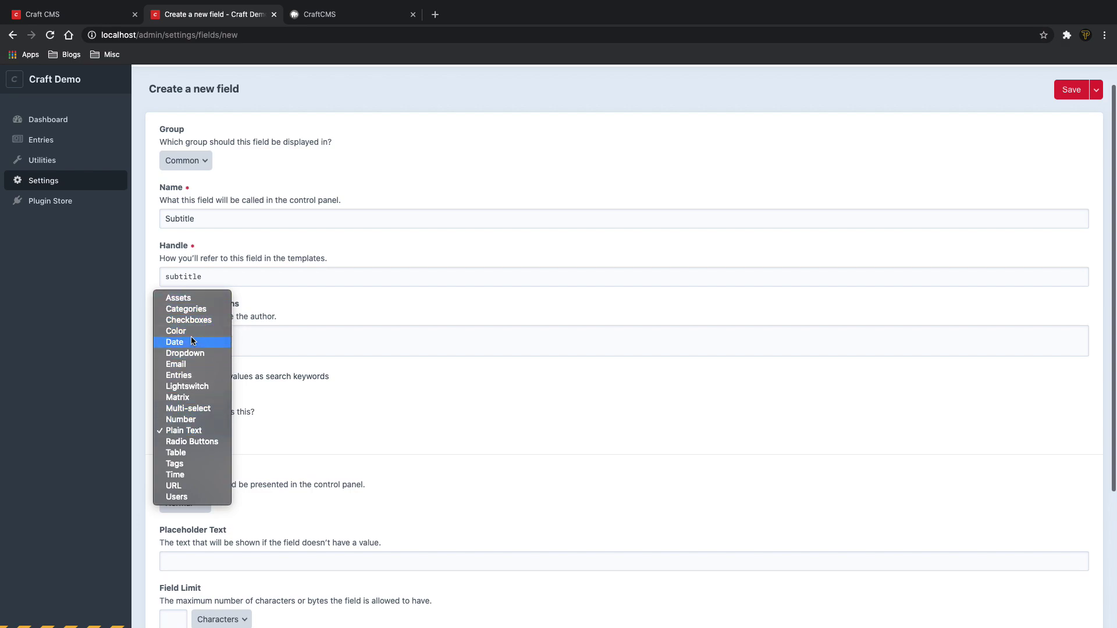
left_click(195, 433)
scroll(262, 509, "down", 2)
left_click(185, 456)
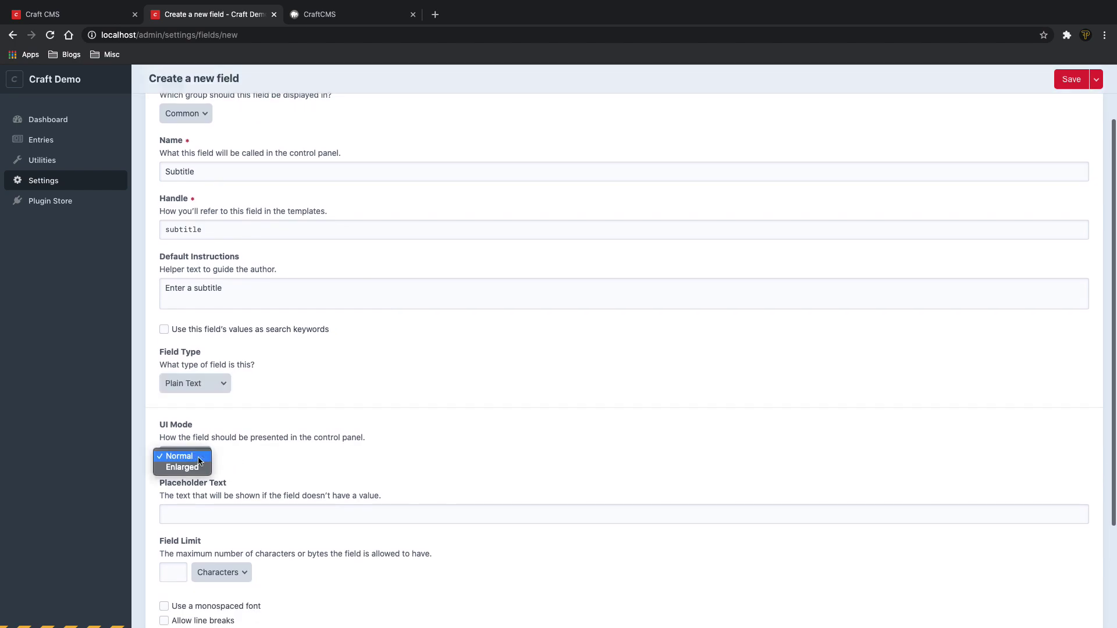
left_click(272, 455)
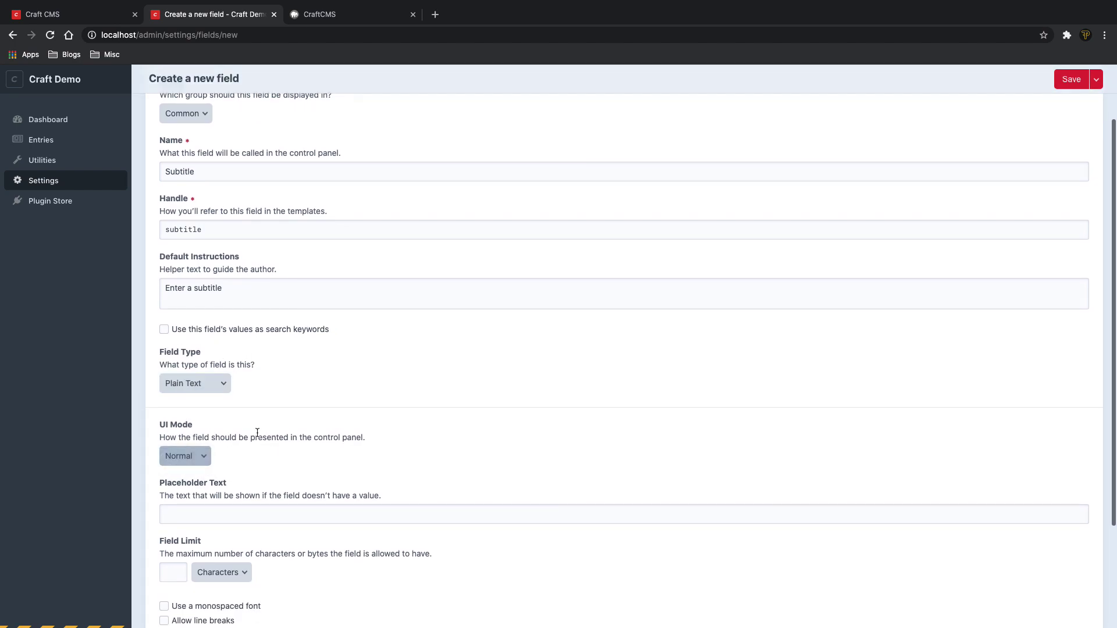
scroll(259, 531, "down", 2)
scroll(352, 354, "up", 3)
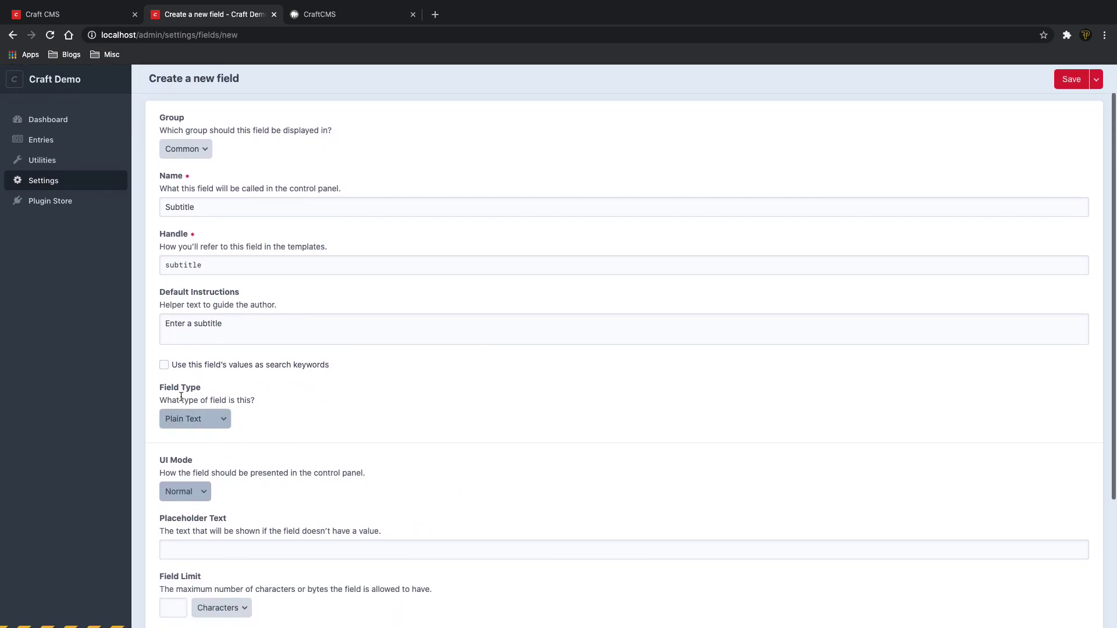
scroll(385, 384, "up", 1)
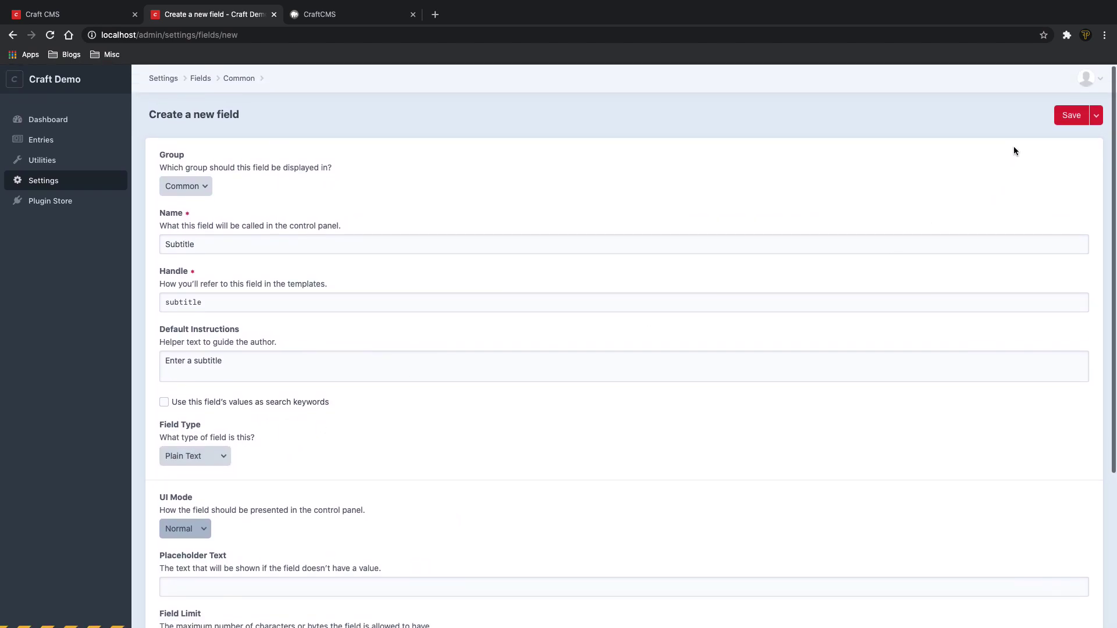
left_click(1069, 112)
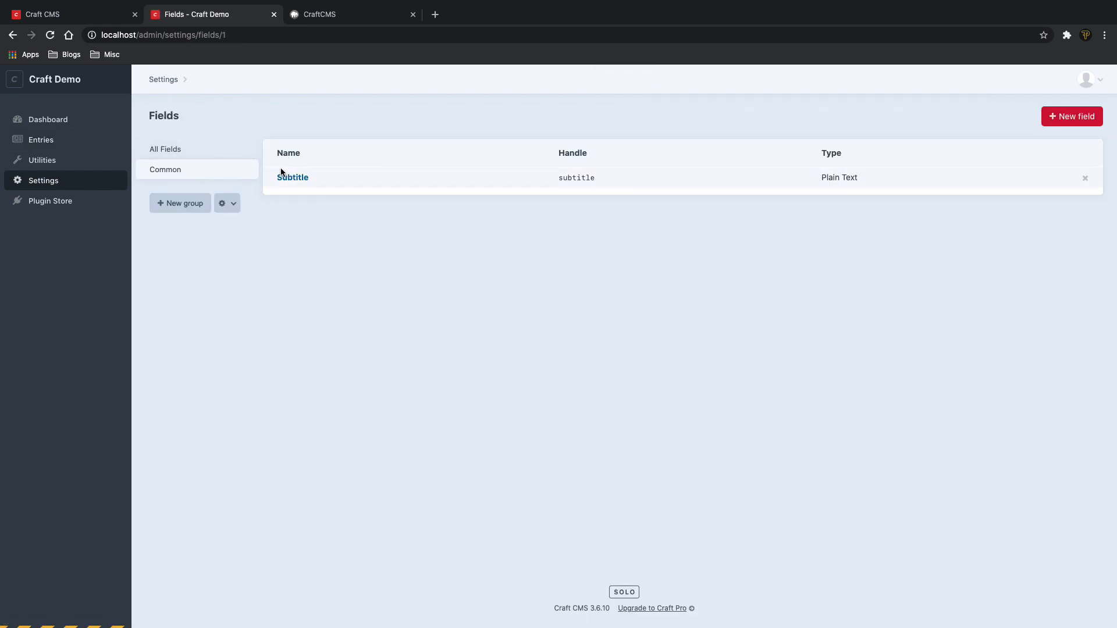
left_click(37, 178)
Drag the Subtitle field below Title in the Home entry type's Content tab and save.
left_click(273, 319)
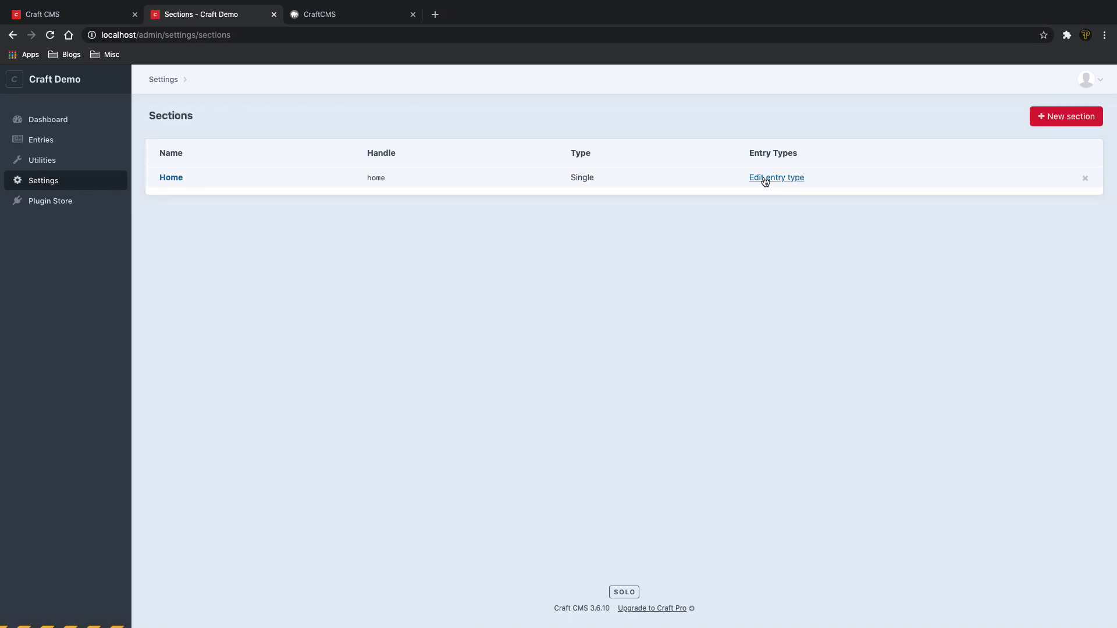
left_click(767, 178)
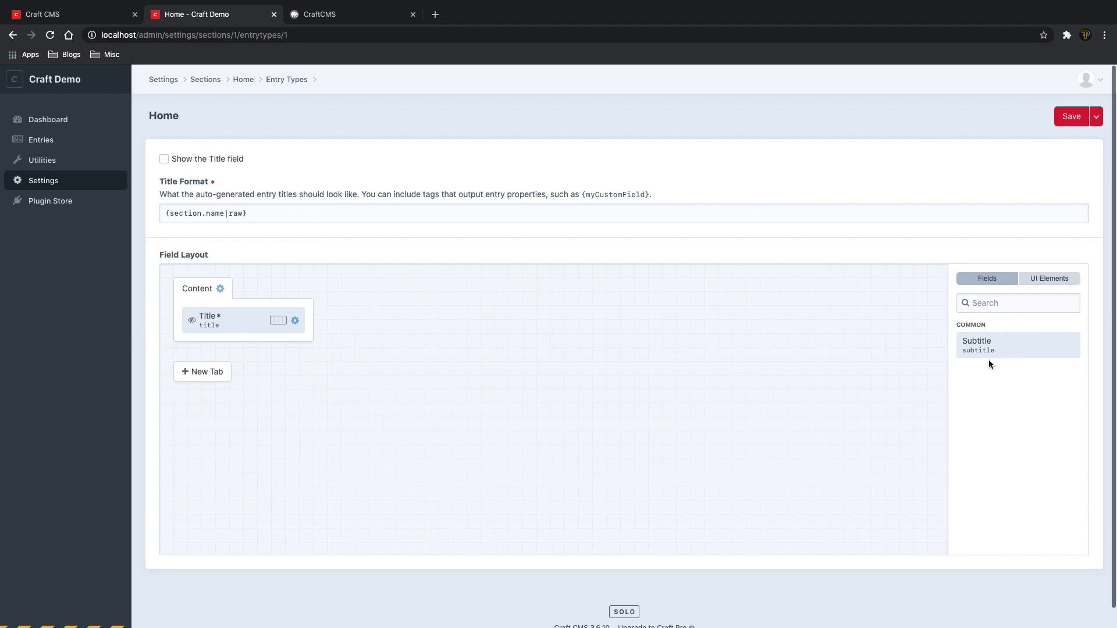
left_click_drag(972, 347, 256, 350)
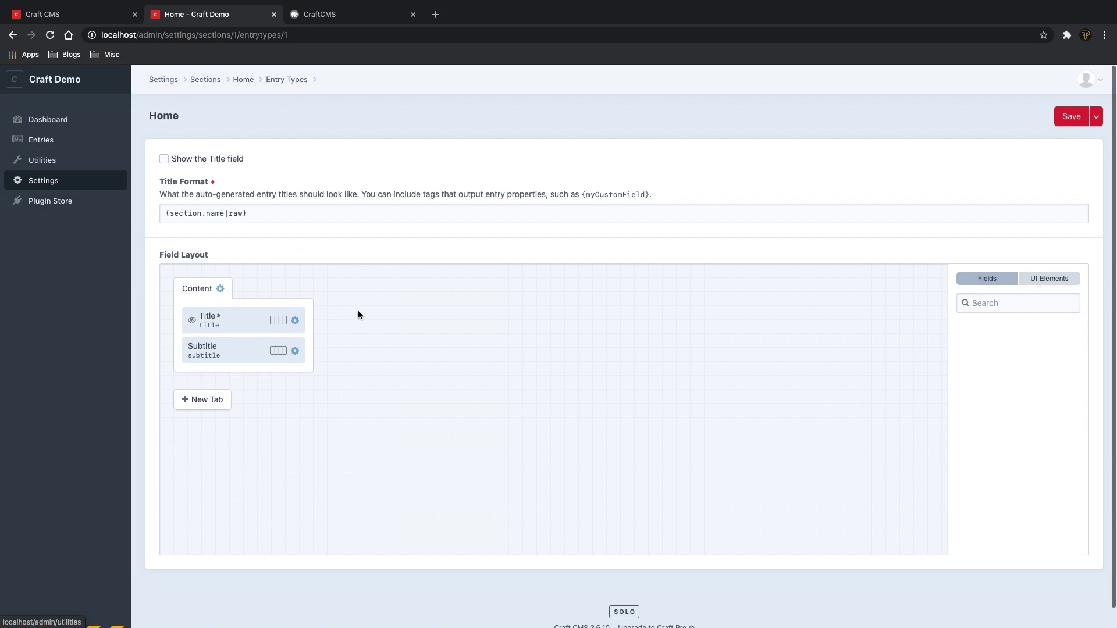
left_click(1065, 117)
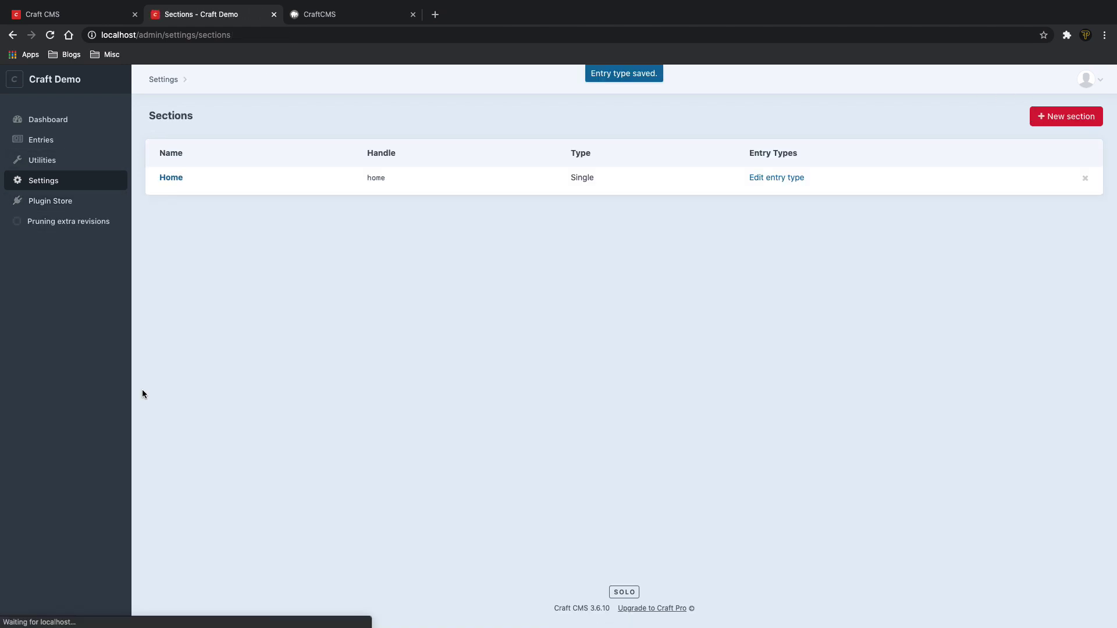
left_click(54, 126)
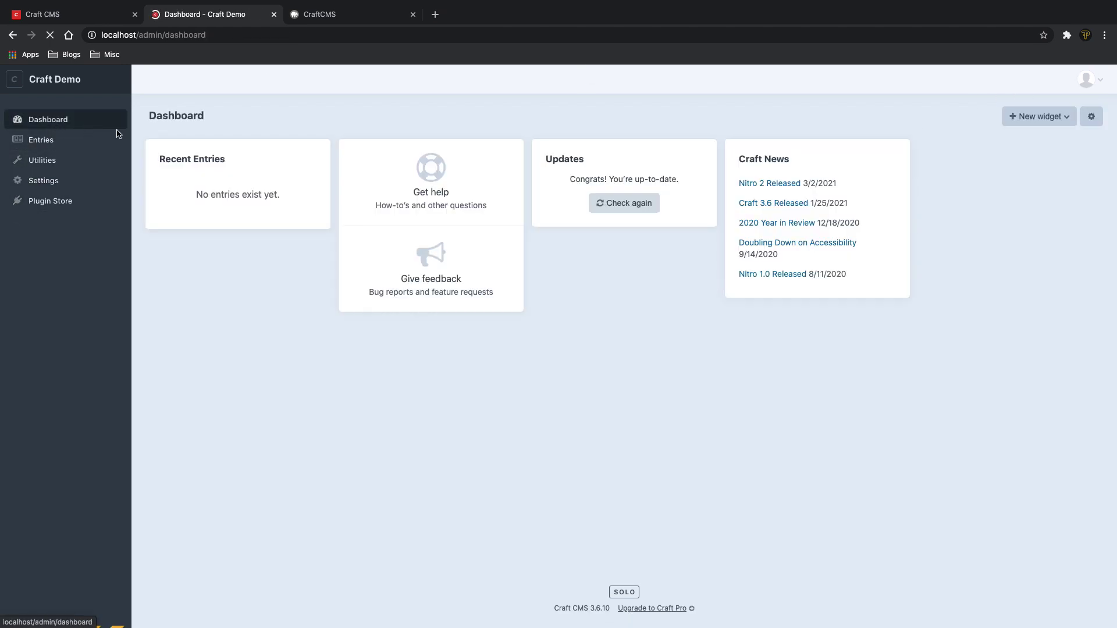
Give the Home single the subtitle 'My Awesome Subtitle', save, and reload the front-end page.
left_click(40, 144)
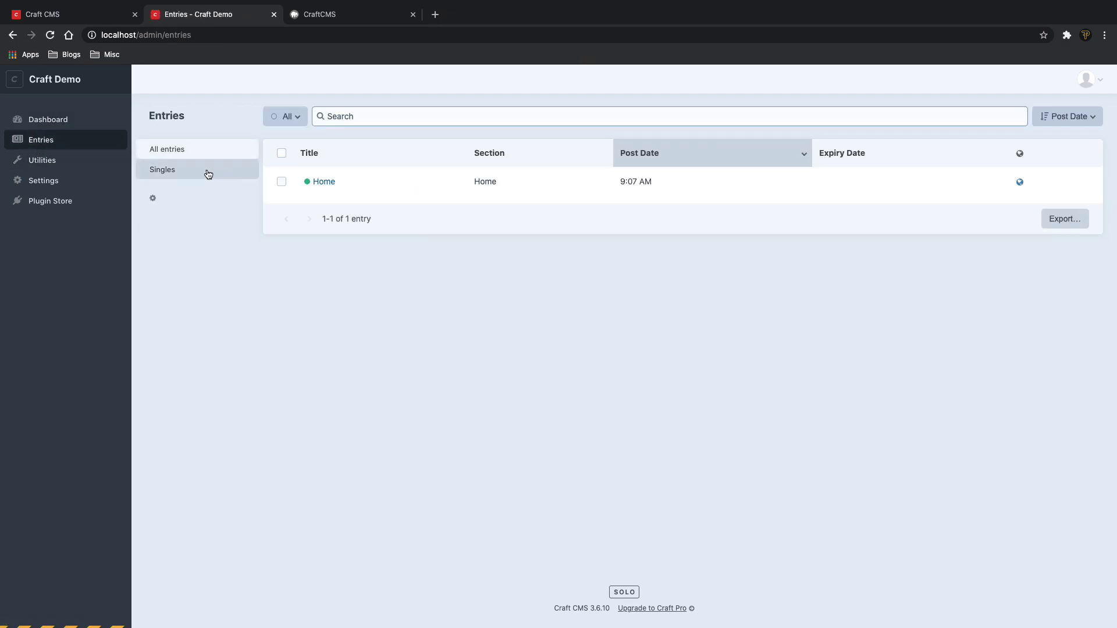
left_click(319, 181)
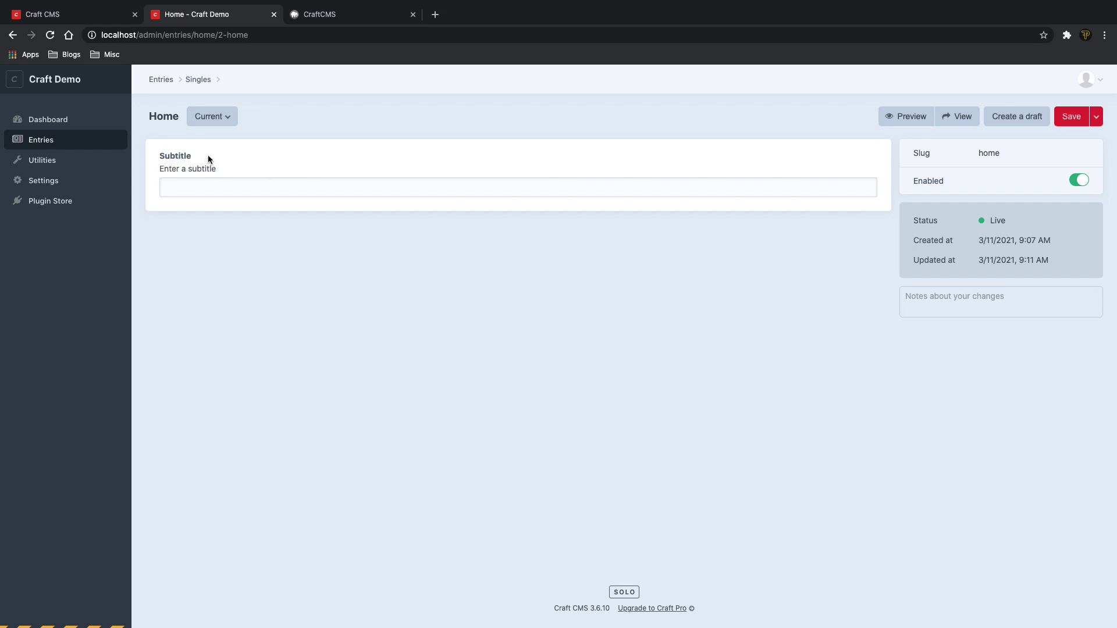
left_click(198, 185)
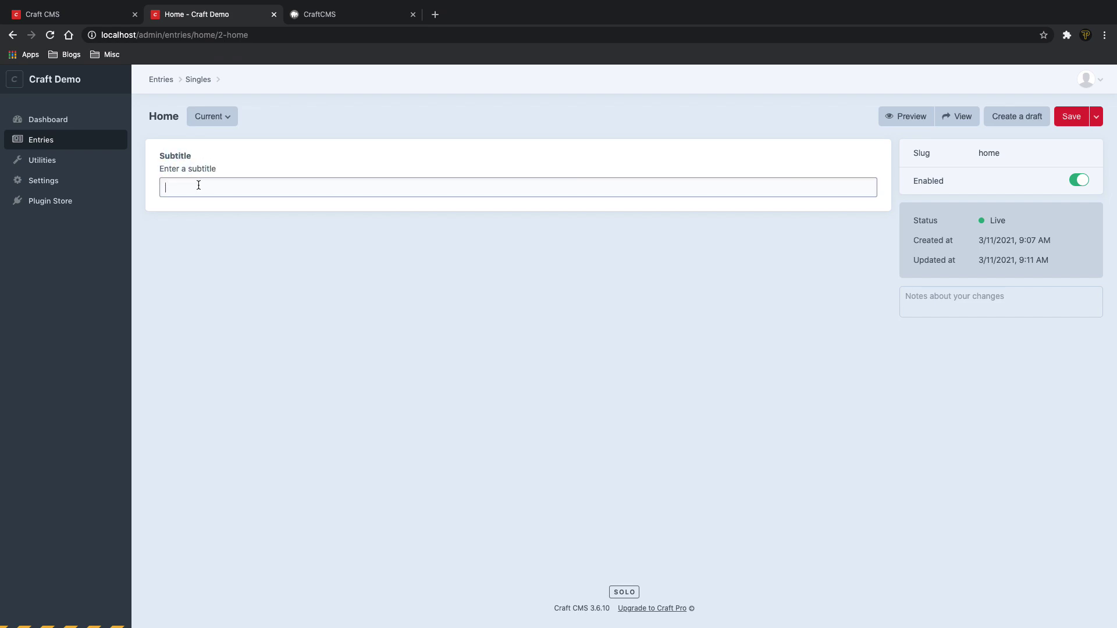
type("My Awesome Subtitle")
left_click(1069, 115)
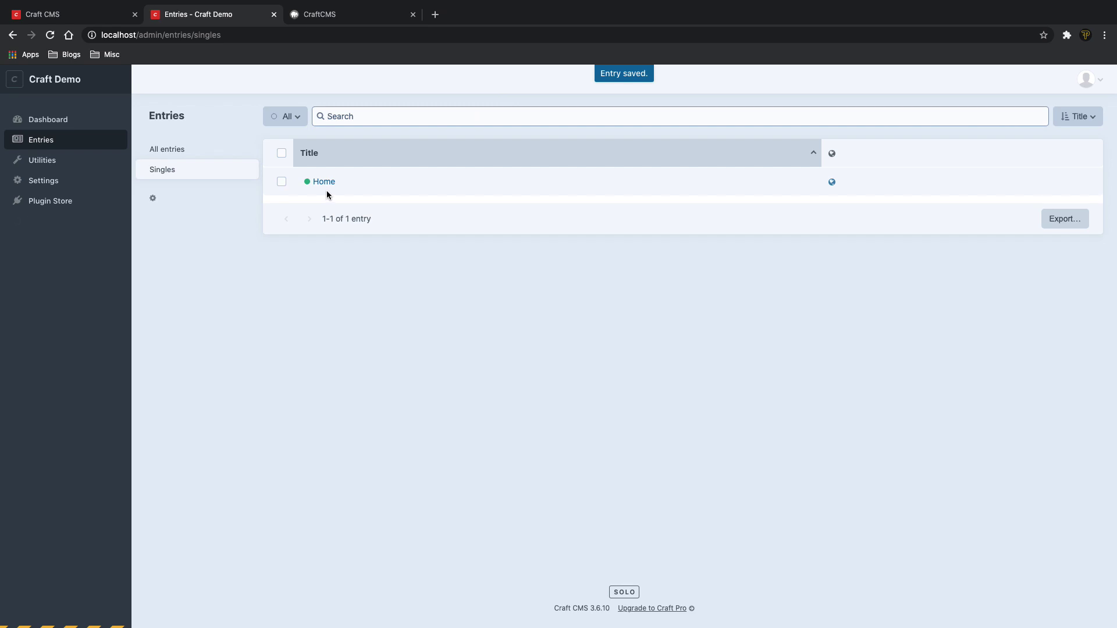
left_click(323, 15)
key("super+r")
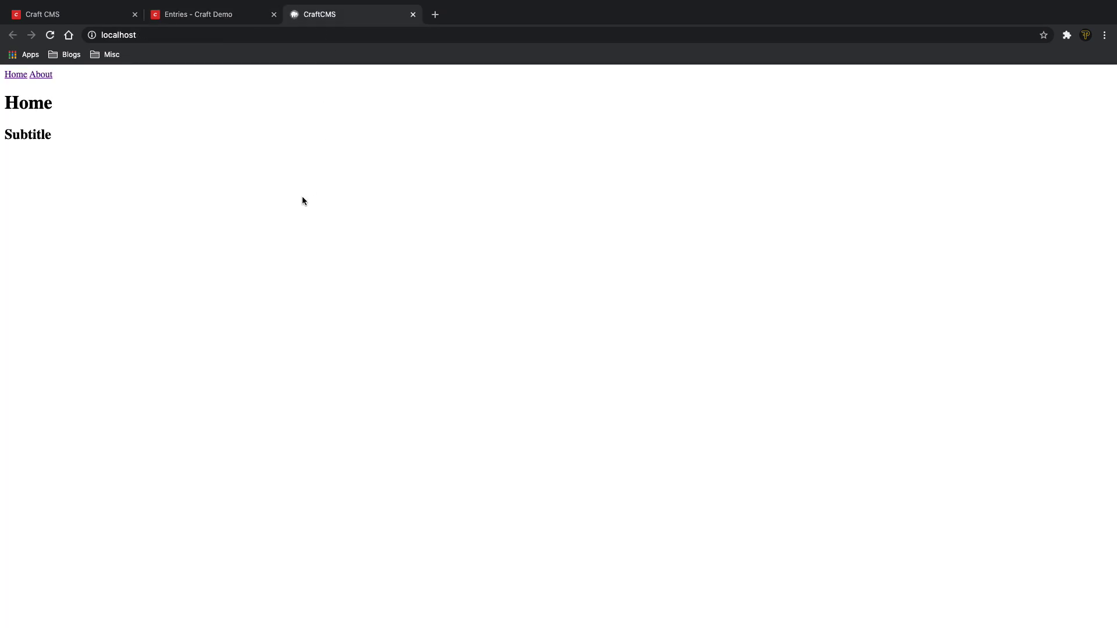
key("super+Tab")
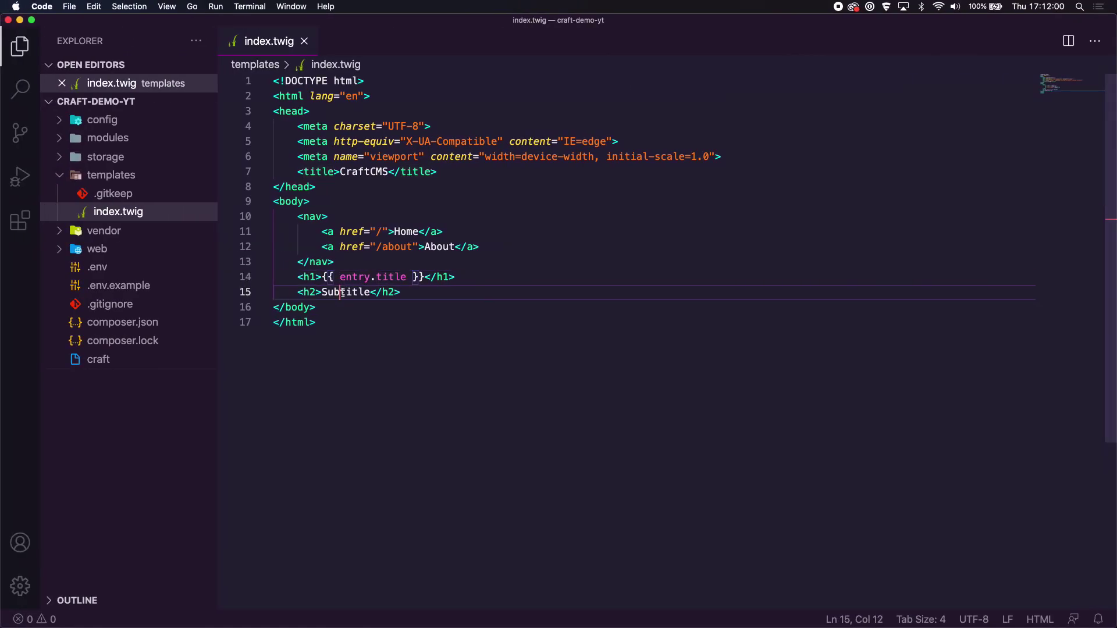
Replace the fixed h2 text with {{ entry.subtitle }} in index.twig and save.
key("BackSpace")
type("{{ e")
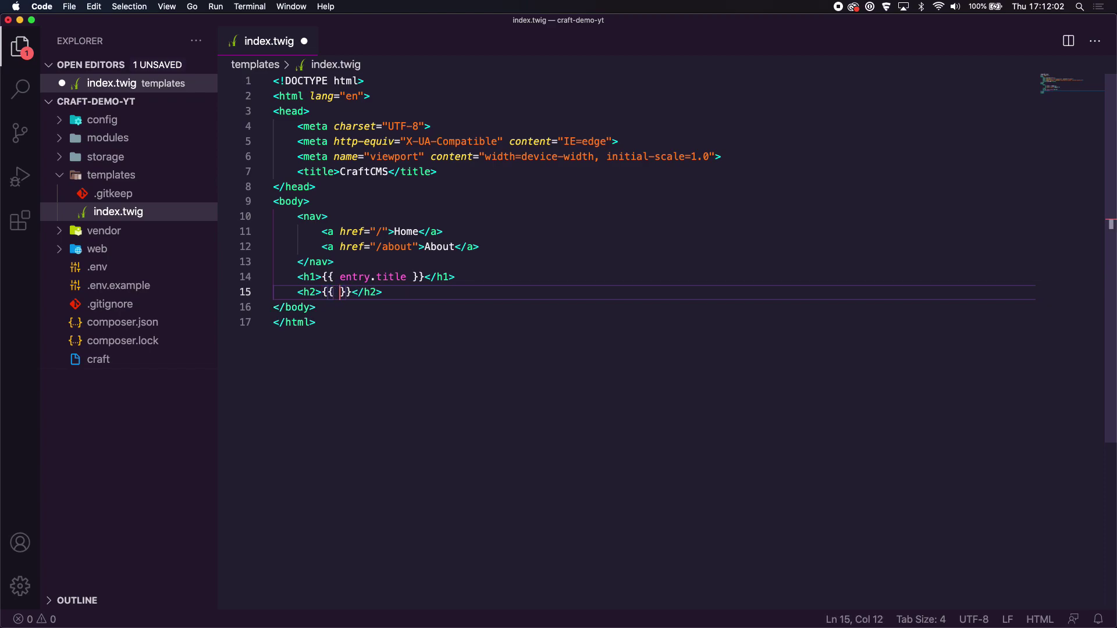
type("ntry")
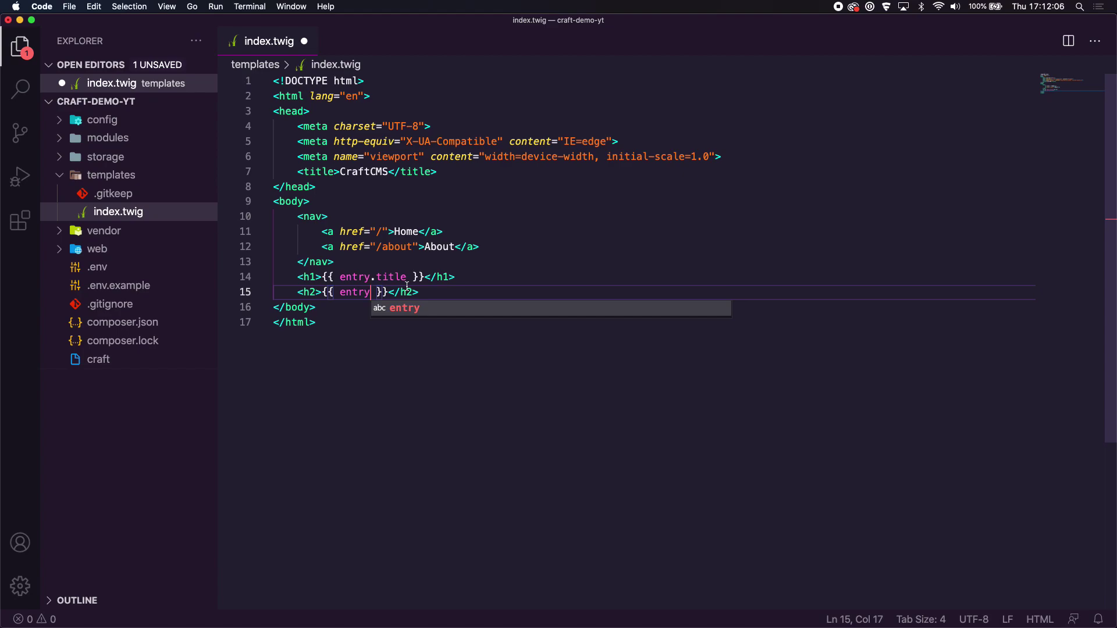
type(".subit")
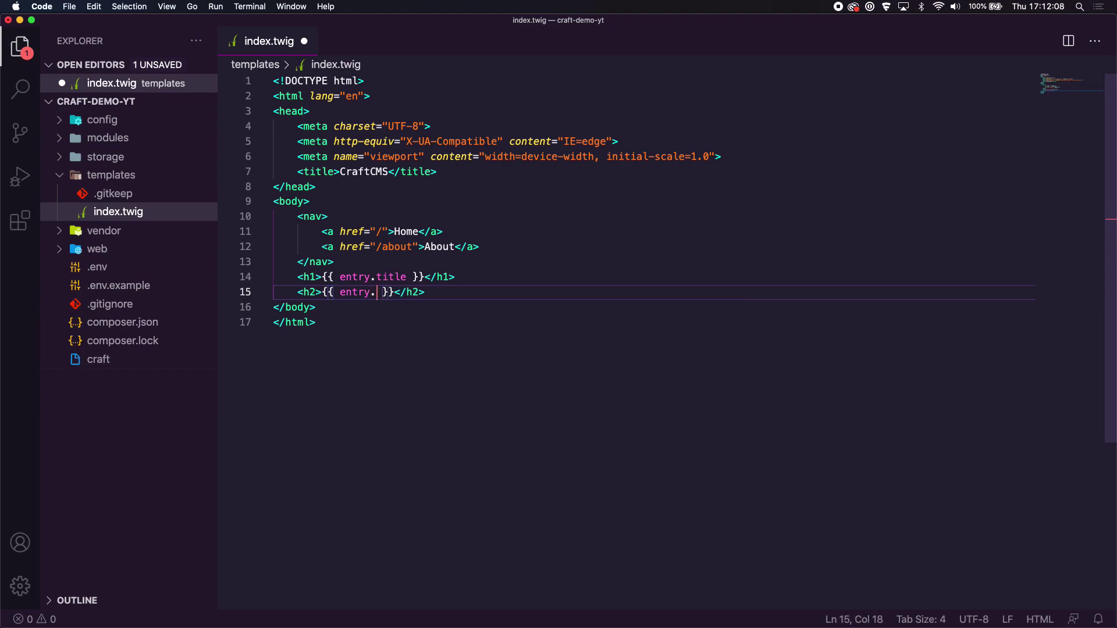
key("BackSpace")
key("BackSpace")
type("title")
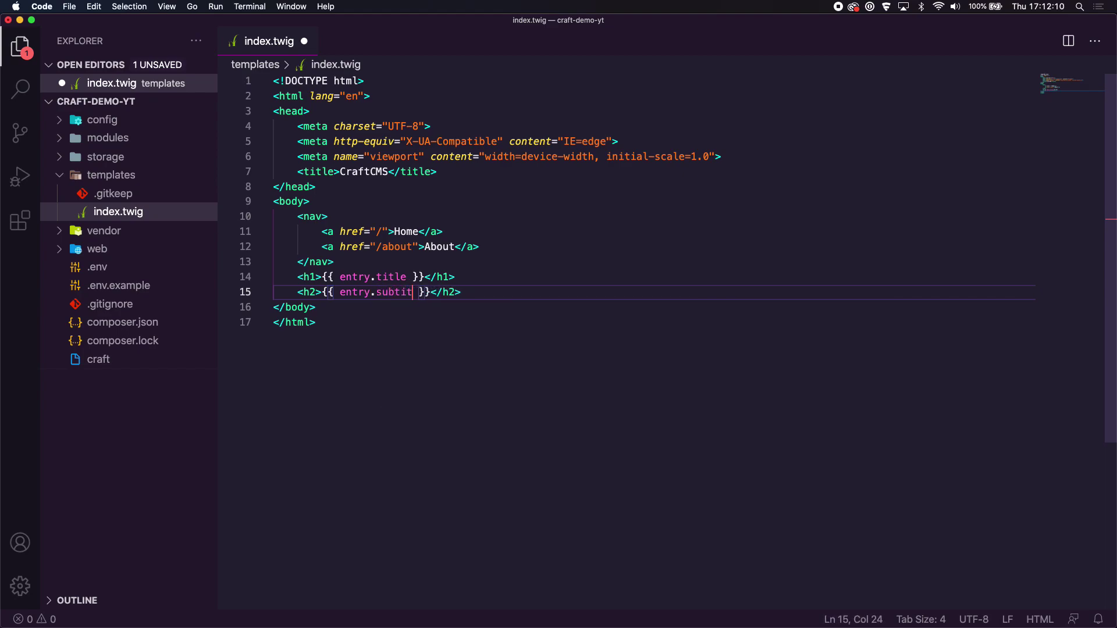
key("super+s")
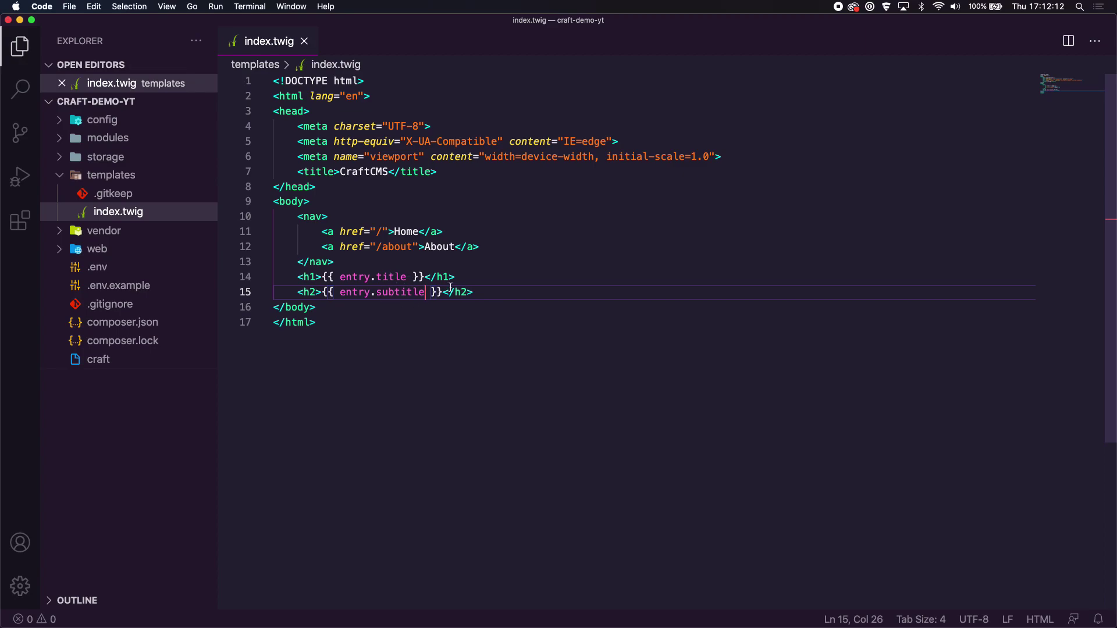
Reload the Home page to see 'My Awesome Subtitle', then try the About link, which 404s.
key("super+Tab")
key("super+r")
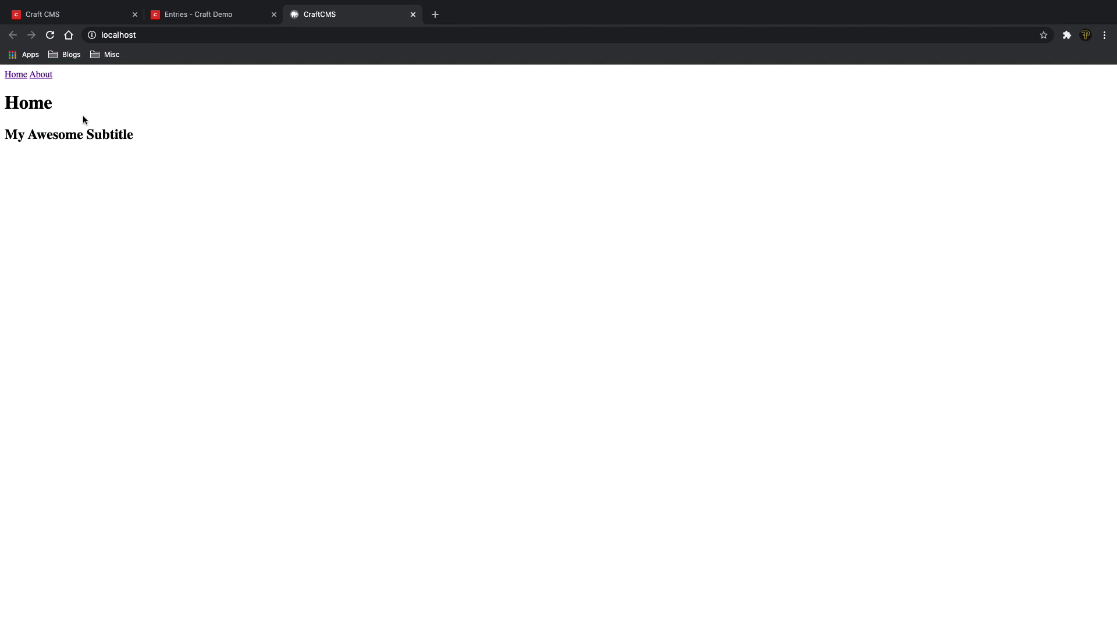
left_click(40, 76)
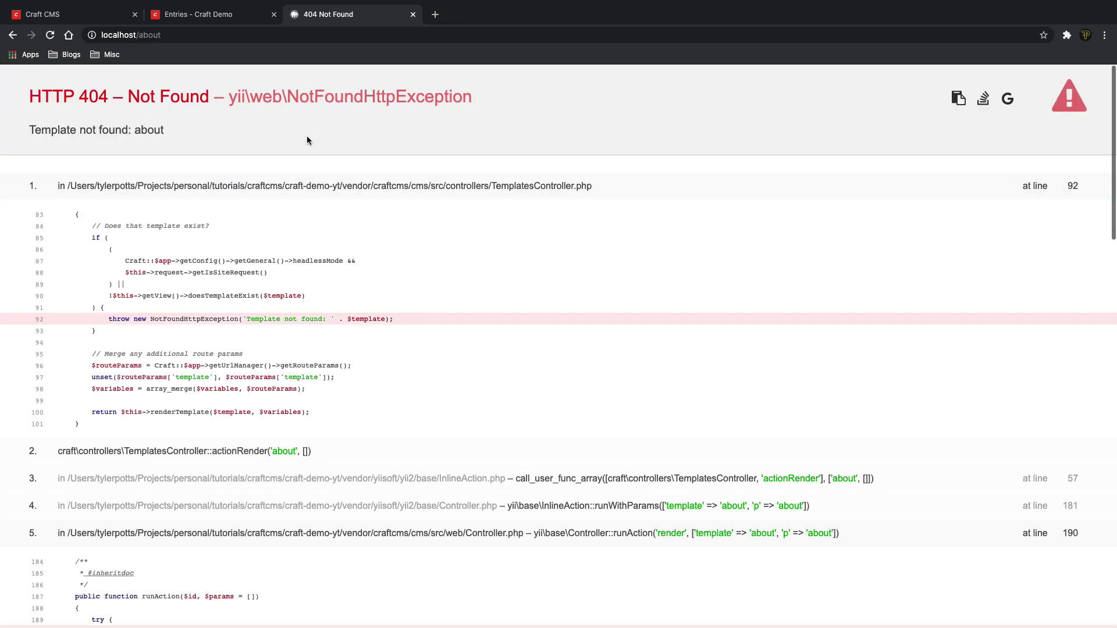
left_click(246, 14)
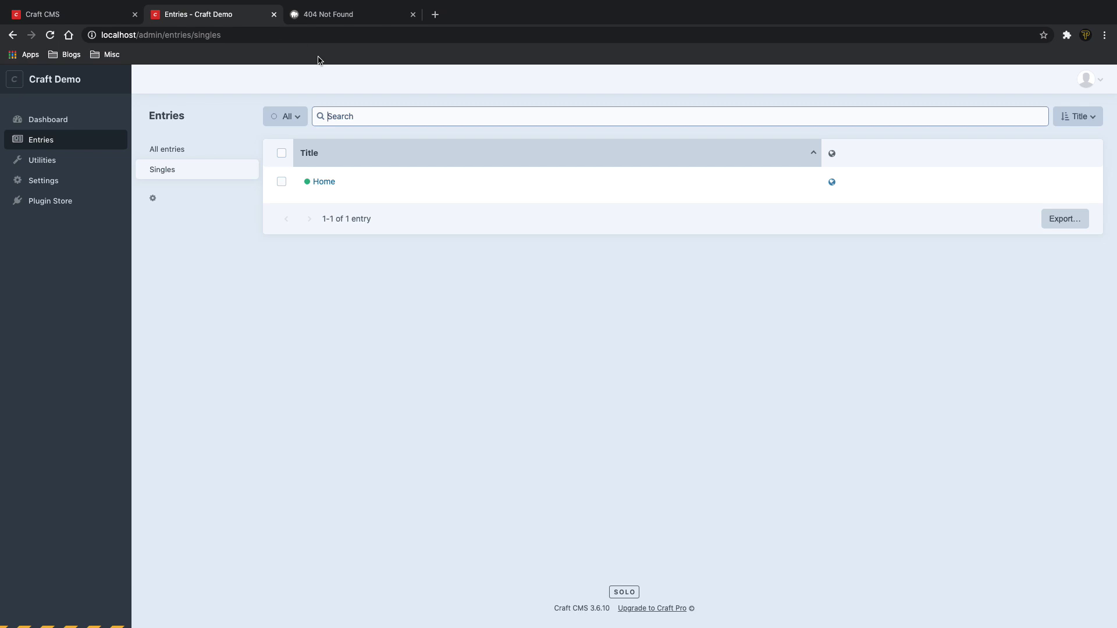
Start a new Single section named About with handle about.
left_click(49, 185)
left_click(266, 323)
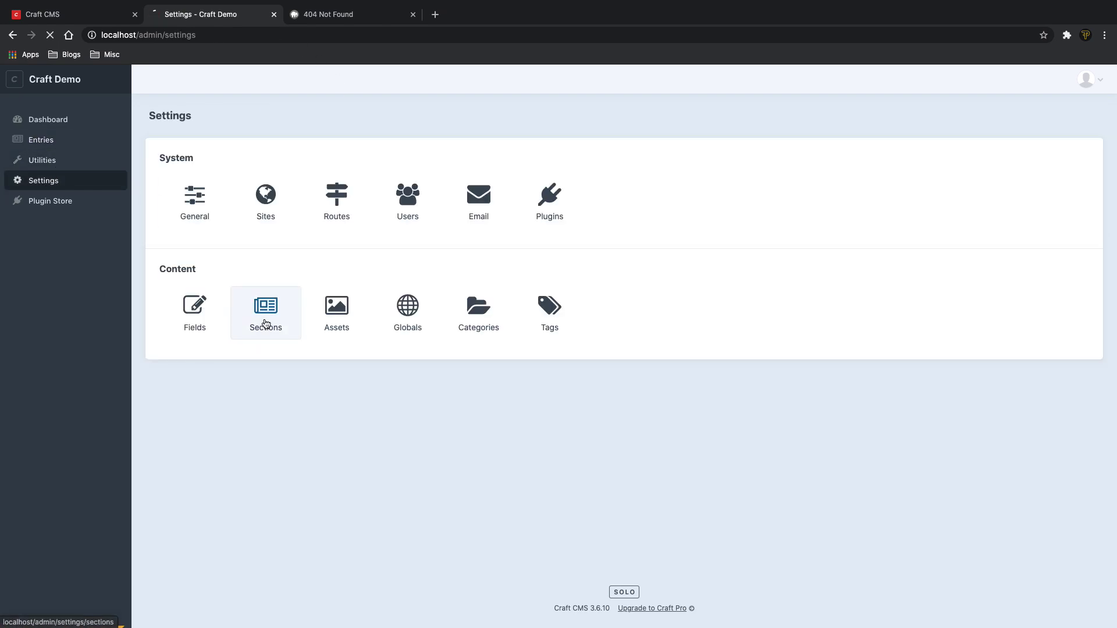
left_click(1072, 115)
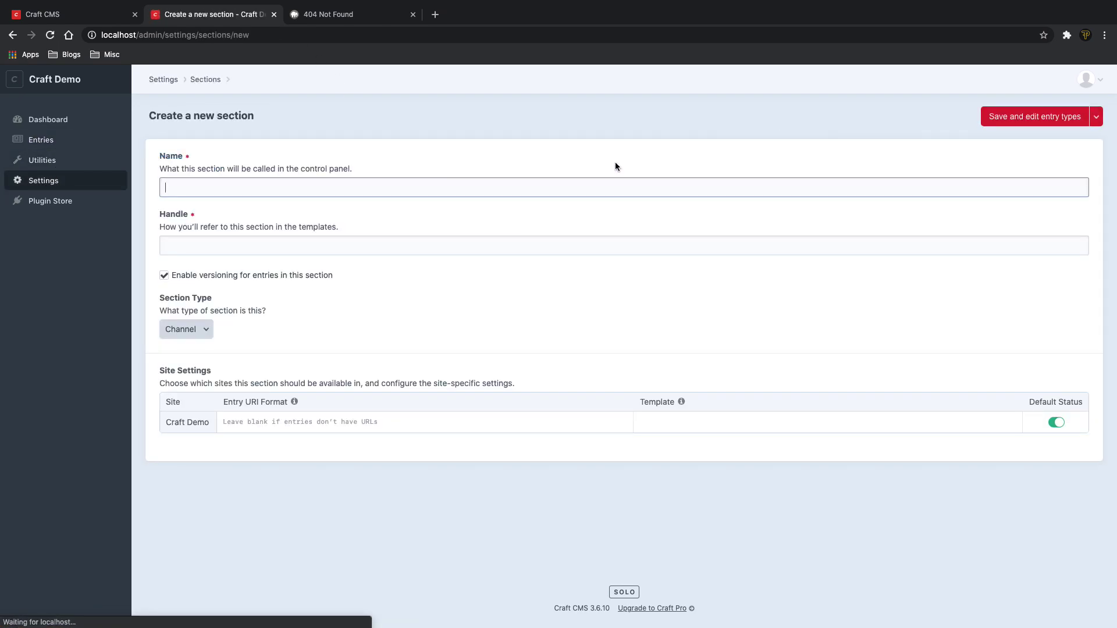
type("About")
key("Tab")
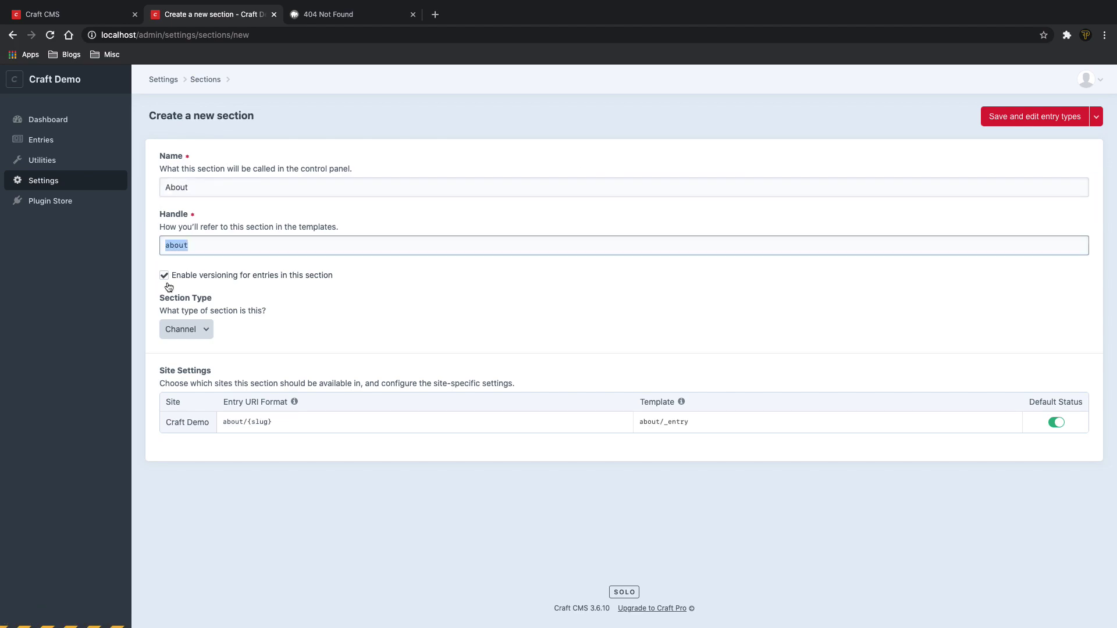
left_click(186, 327)
left_click(176, 317)
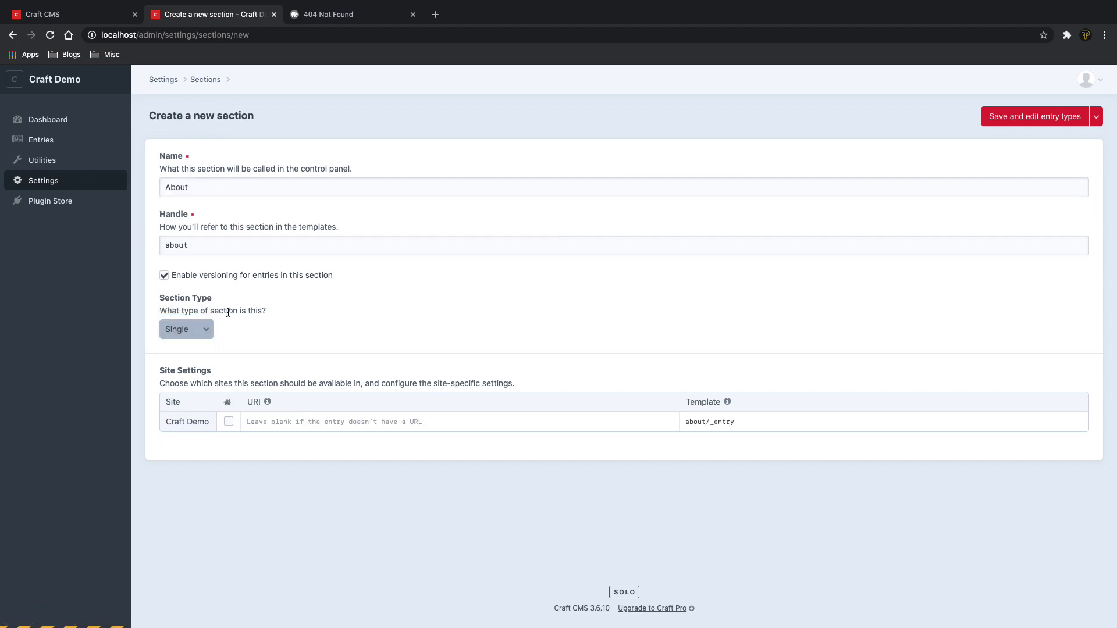
Set the About section's URI to /about and clear its default template path.
left_click(267, 419)
type("/ab")
key("BackSpace")
key("BackSpace")
key("BackSpace")
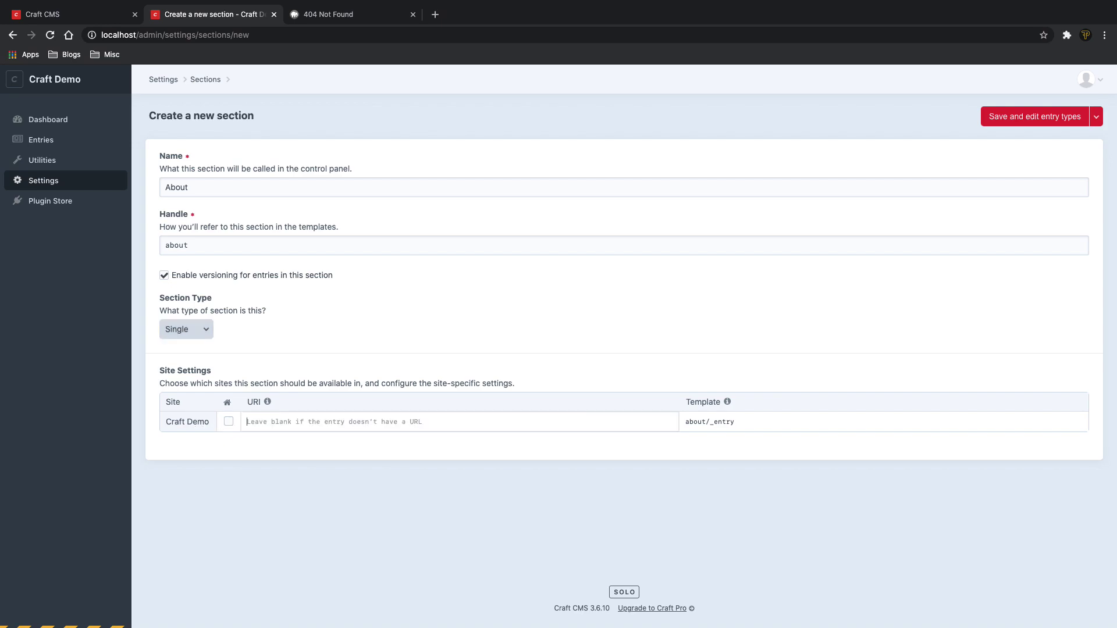
type("/about")
left_click(727, 422)
key("super+a")
key("BackSpace")
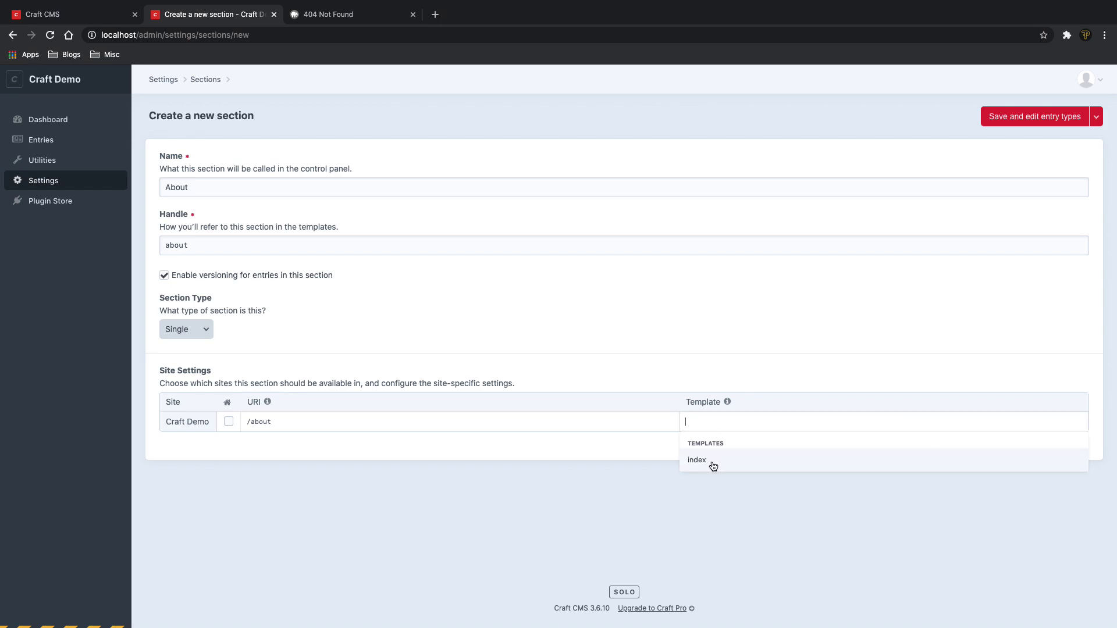
key("super+Tab")
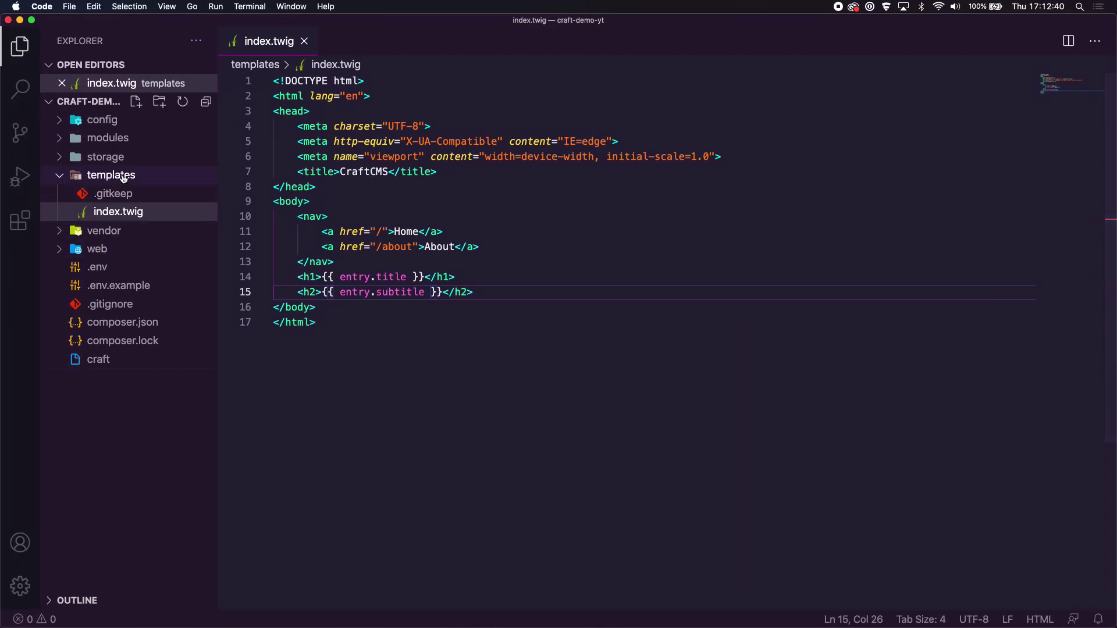
Create templates/about.twig, correcting the mistyped about.twg name.
right_click(130, 175)
left_click(145, 185)
type("about.twg")
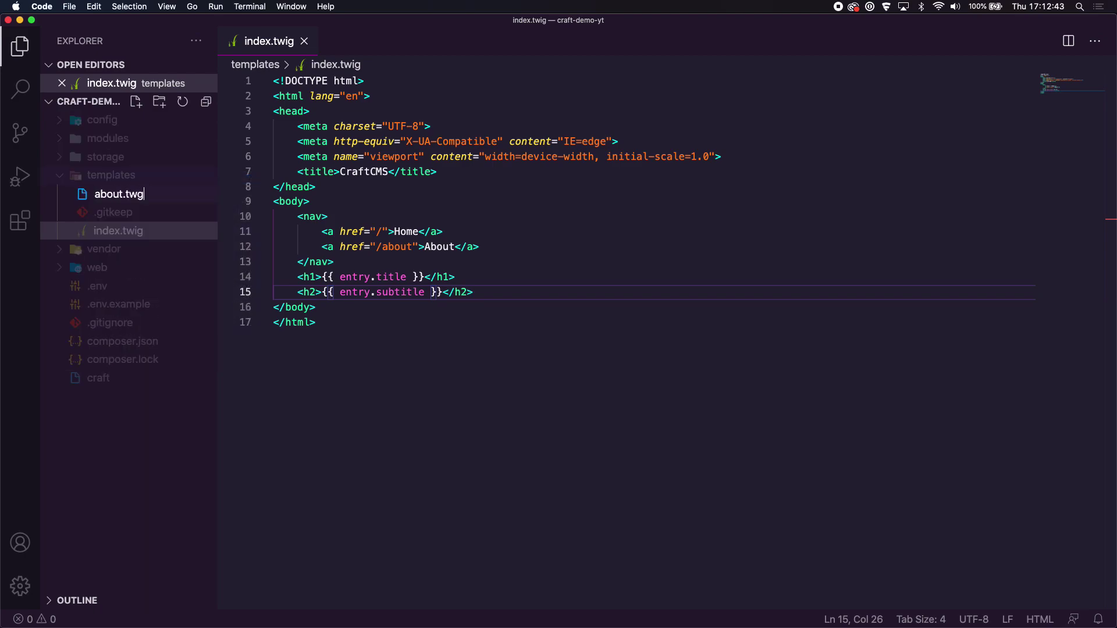
key("Return")
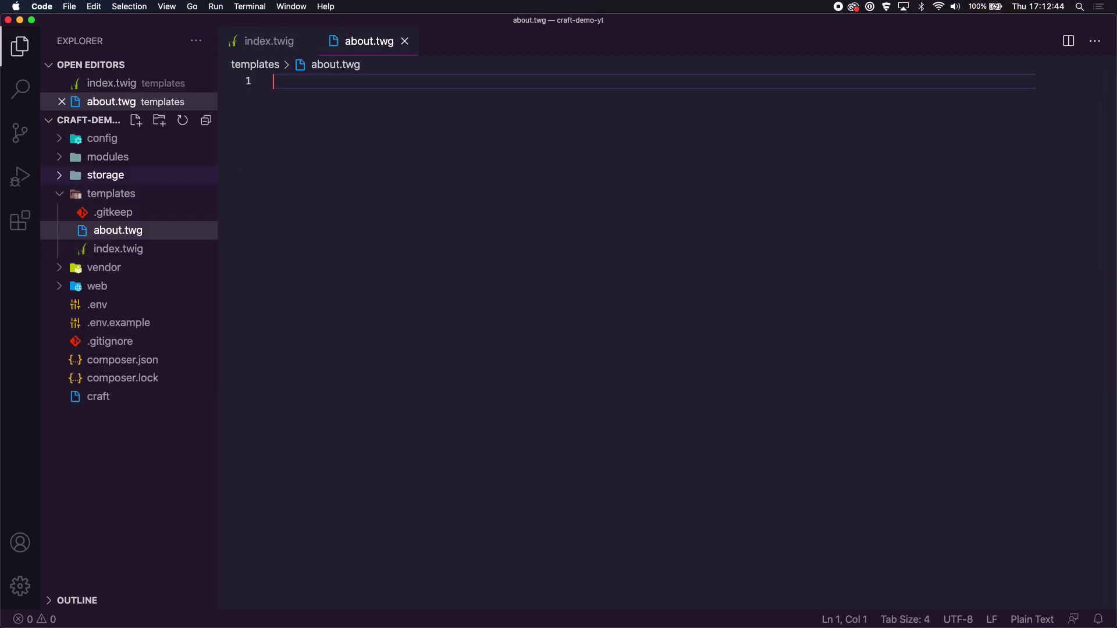
right_click(114, 228)
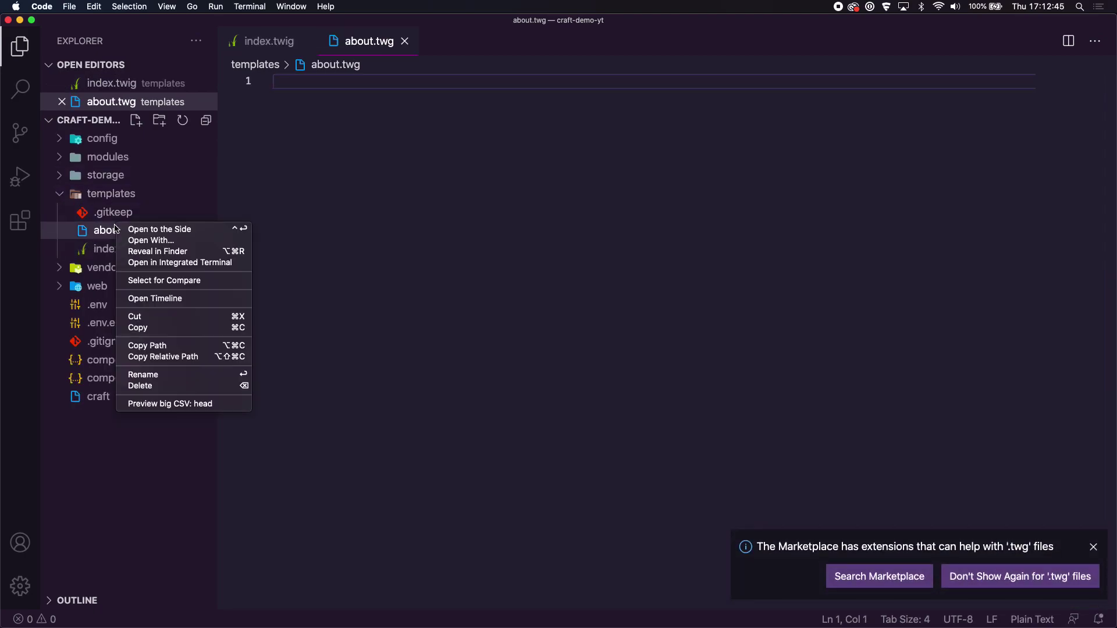
left_click(175, 374)
type("i")
key("Return")
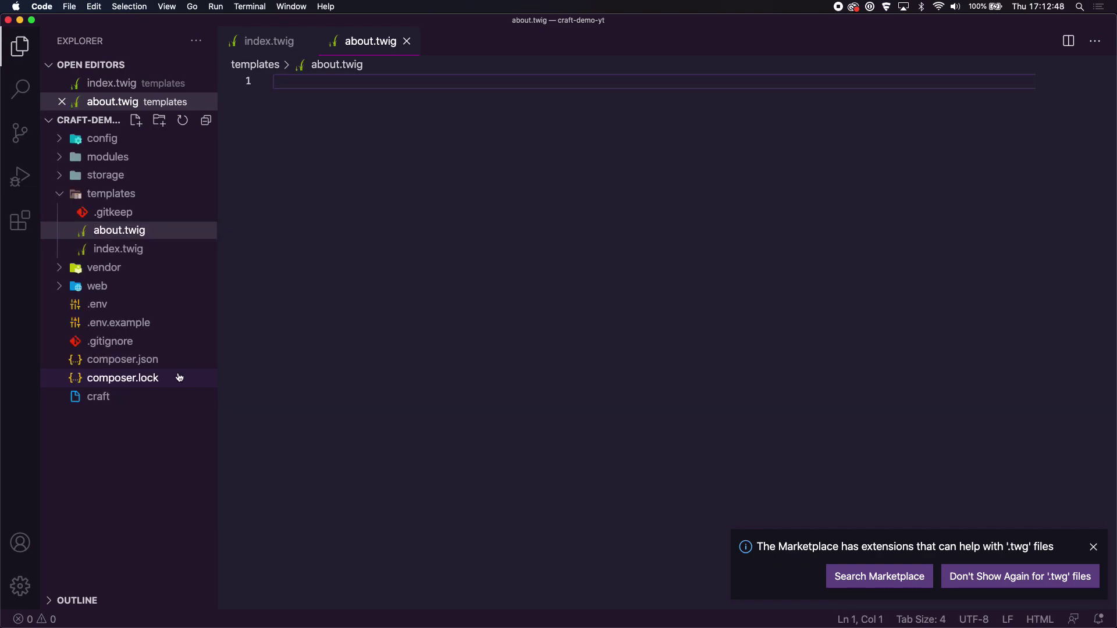
Copy all of index.twig's markup into the new about.twig.
key("ctrl+Tab")
key("super+a")
key("super+c")
key("ctrl+Tab")
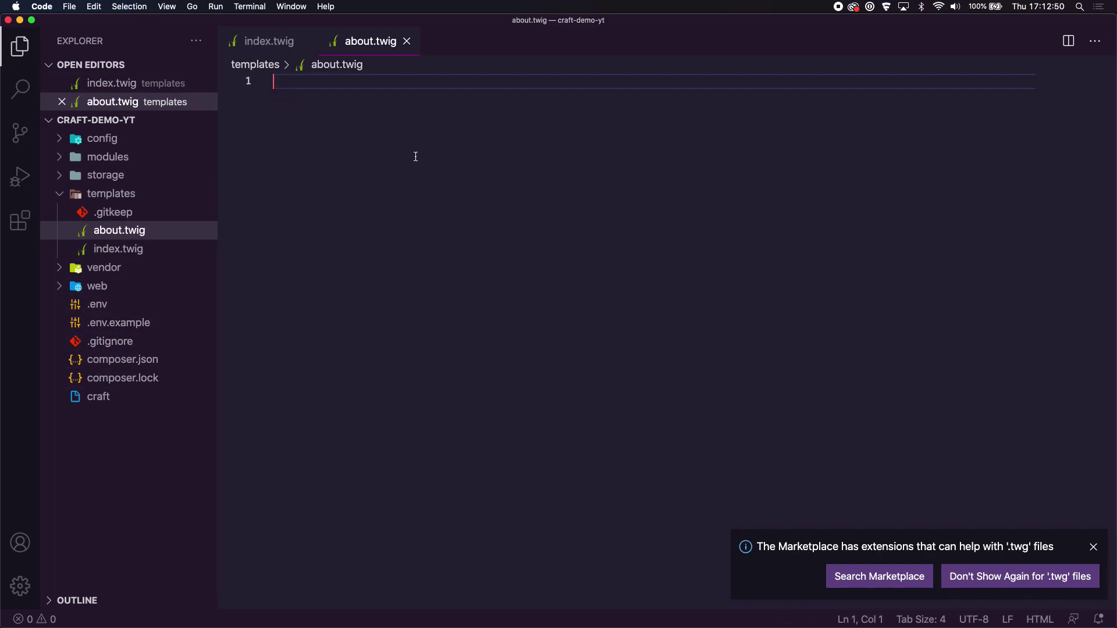
key("super+v")
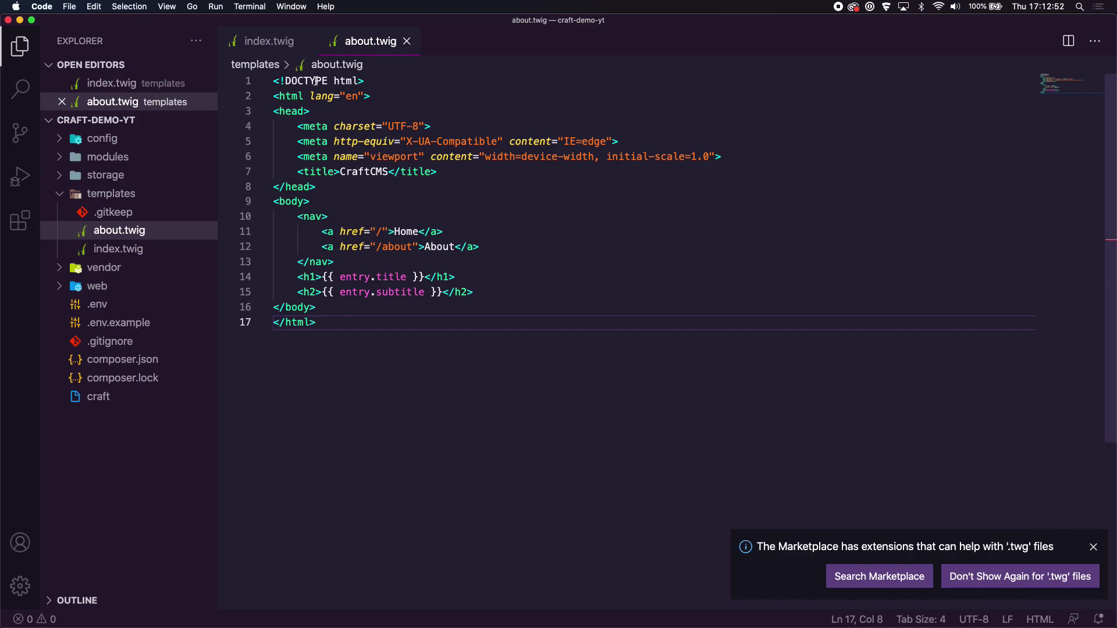
left_click(1093, 547)
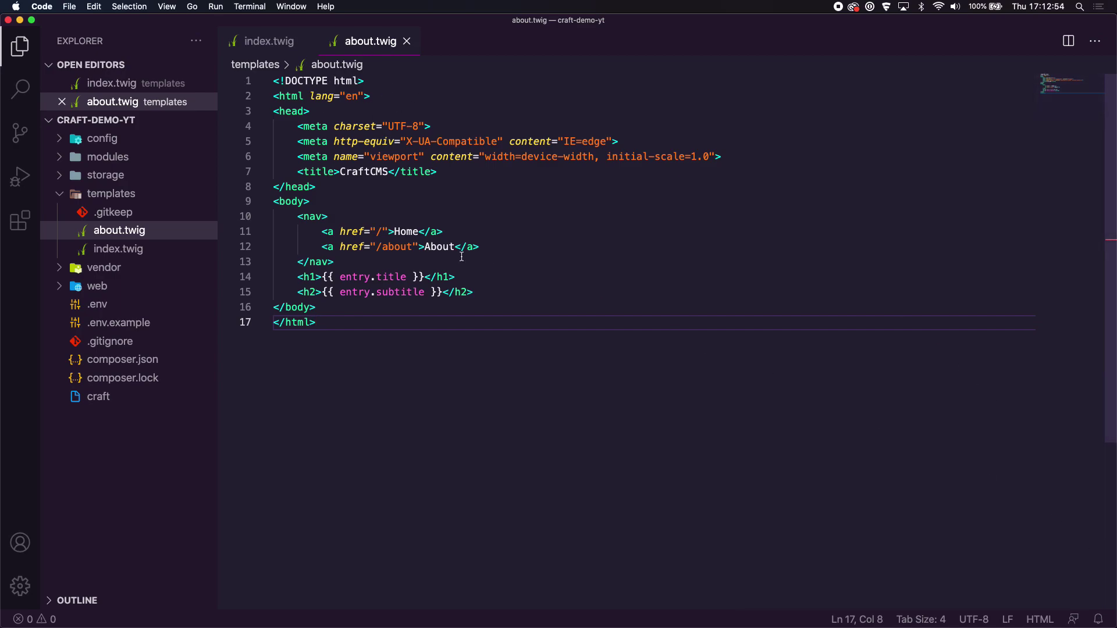
Compare with index.twig, then add a blank line below the subtitle heading in about.twig.
left_click(352, 247)
key("ctrl+Tab")
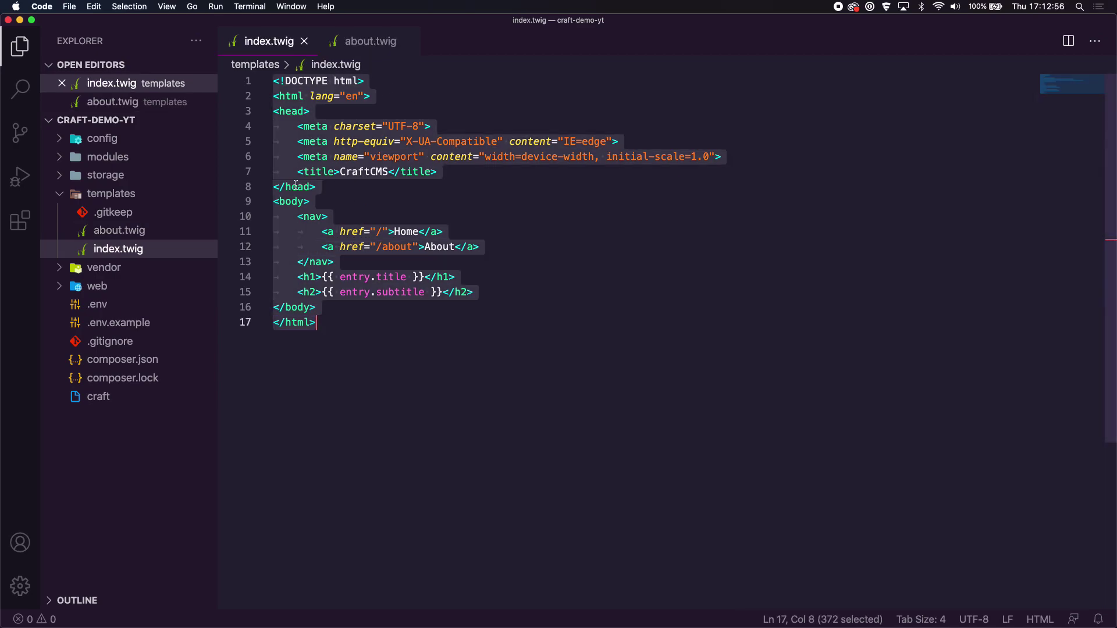
left_click(443, 233)
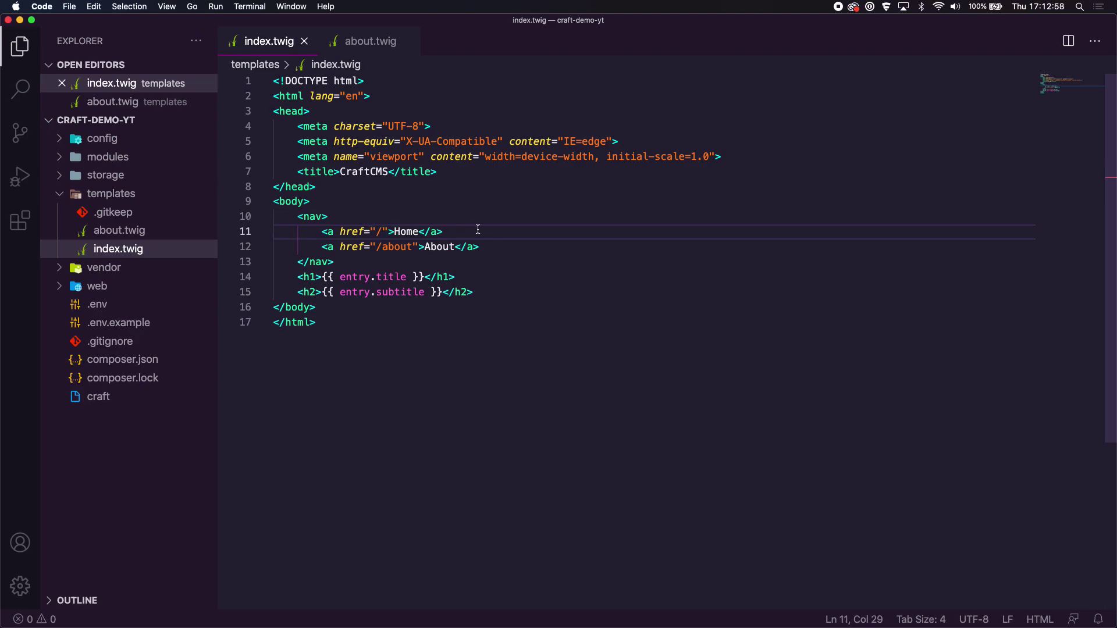
left_click(497, 241)
key("ctrl+Tab")
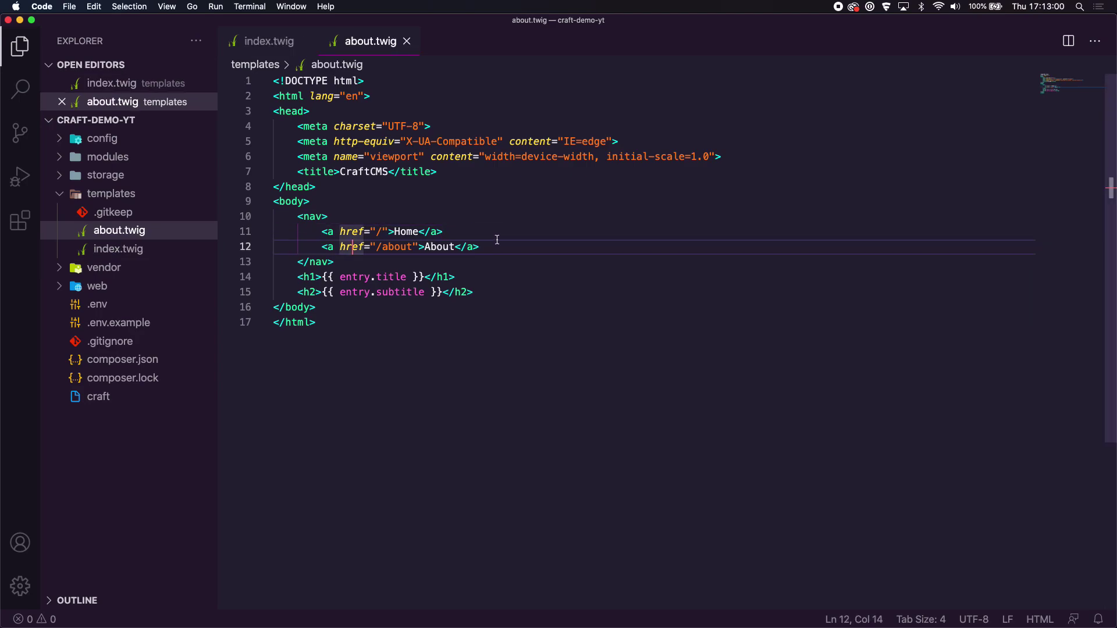
left_click(384, 307)
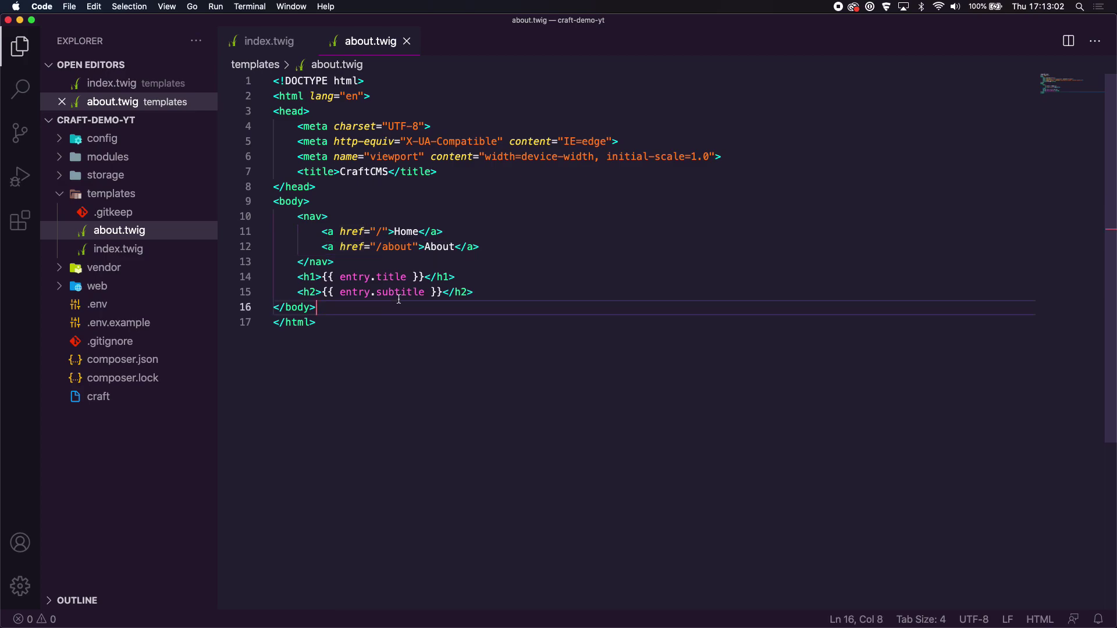
left_click(507, 274)
left_click(495, 291)
key("Return")
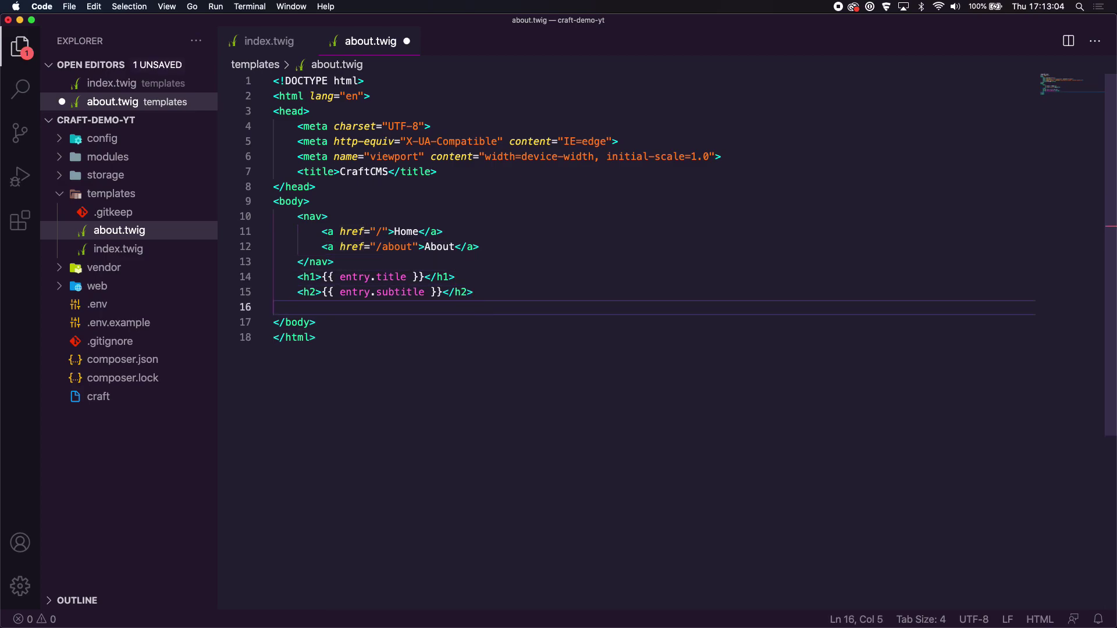
Add empty <p></p> tags on line 16 of about.twig, discarding the stray PHP snippet.
type("php")
key("Tab")
key("super+z")
key("super+z")
type("<p> </p>")
key("Left")
key("Left")
key("Left")
key("Left")
key("BackSpace")
type("lorem50")
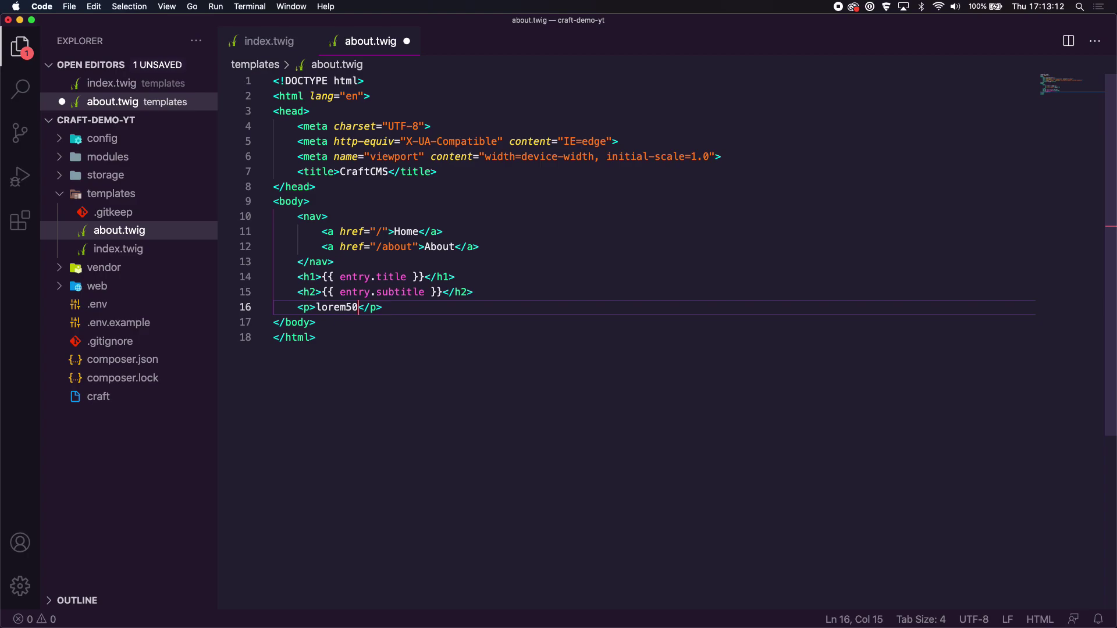
key("alt+shift+Left")
type("lorem")
Fill the paragraph with 'lorem ipsum dolor elit' and save about.twig.
key("alt+shift+Left")
type("lorem ipsum dolo")
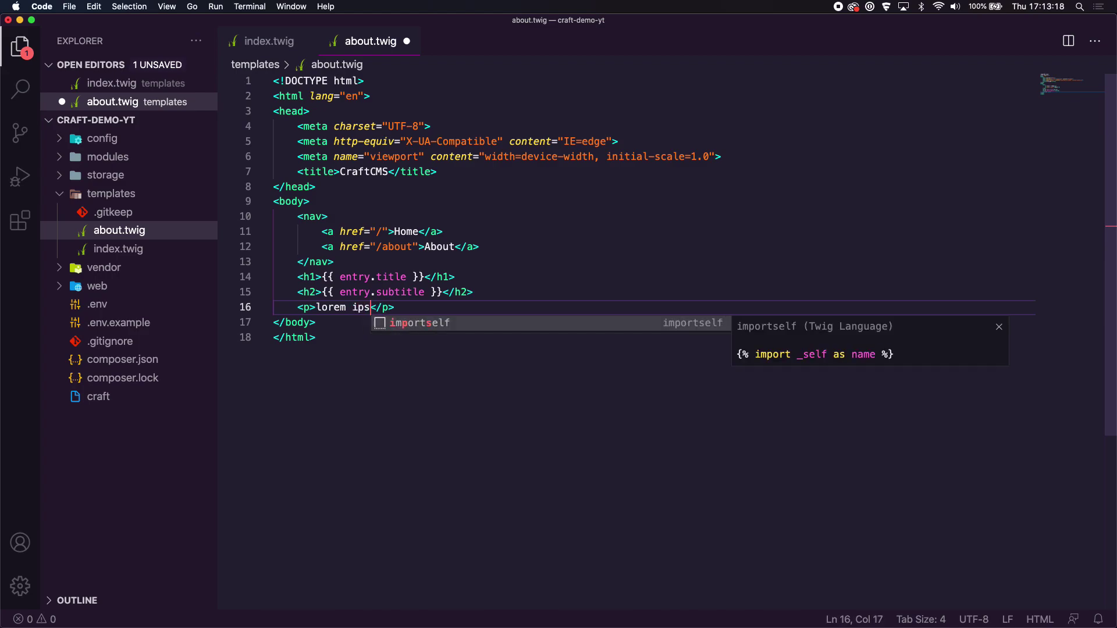
type("r elit")
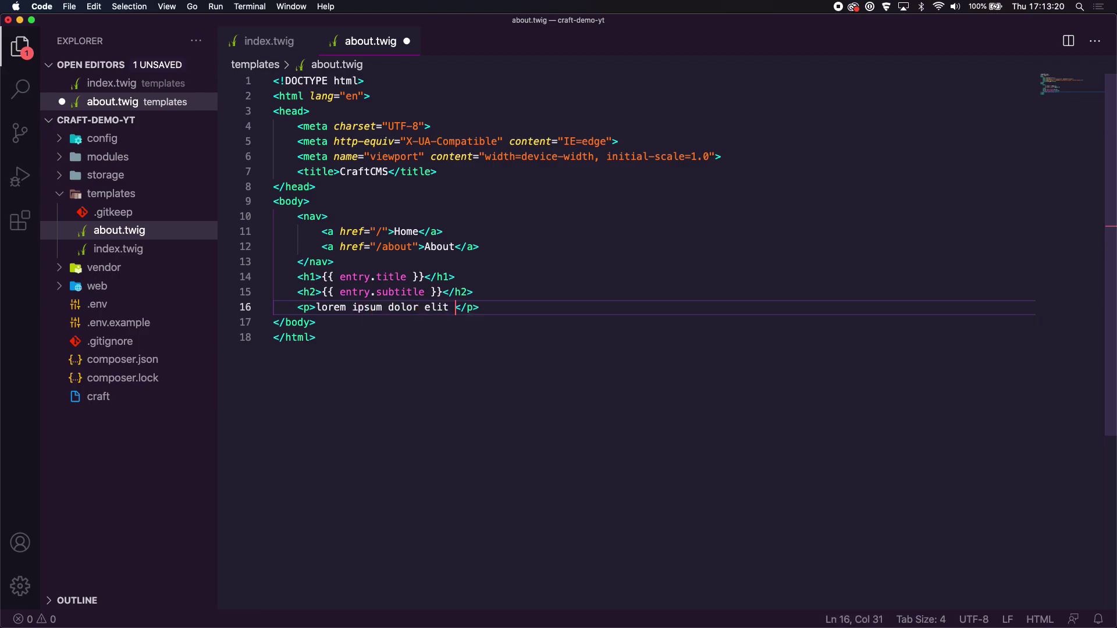
key("BackSpace")
key("super+Right")
key("super+s")
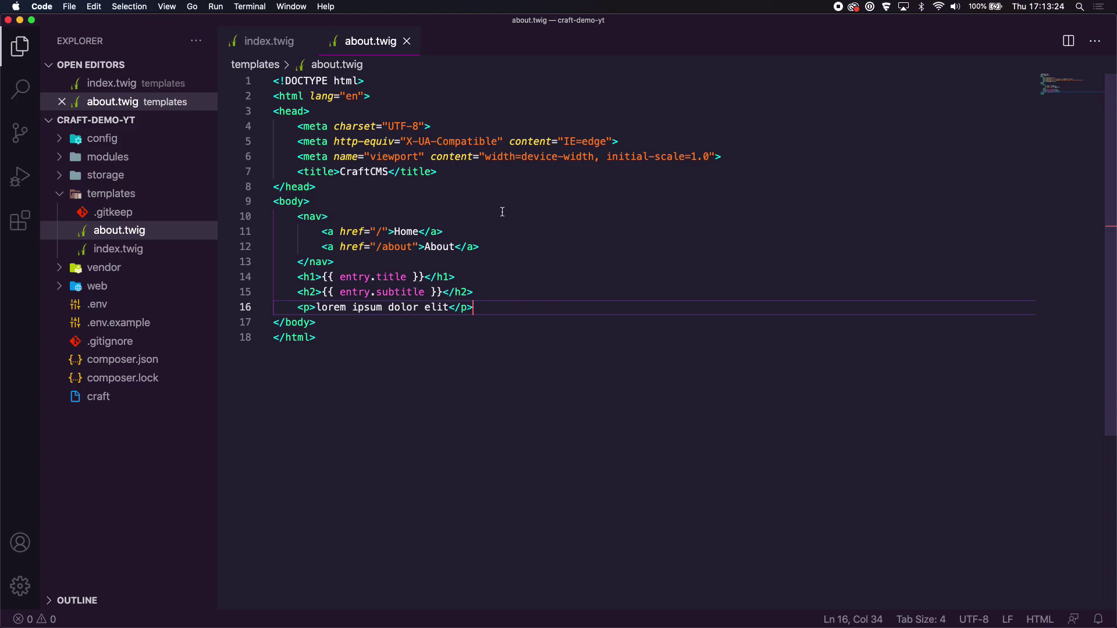
key("ctrl+Tab")
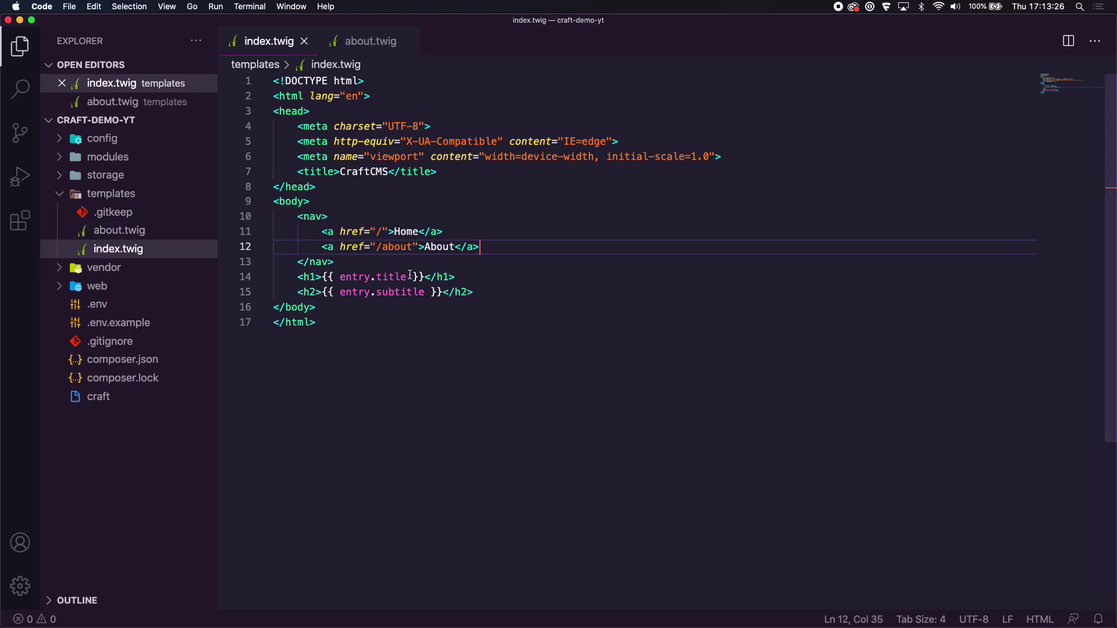
key("ctrl+Tab")
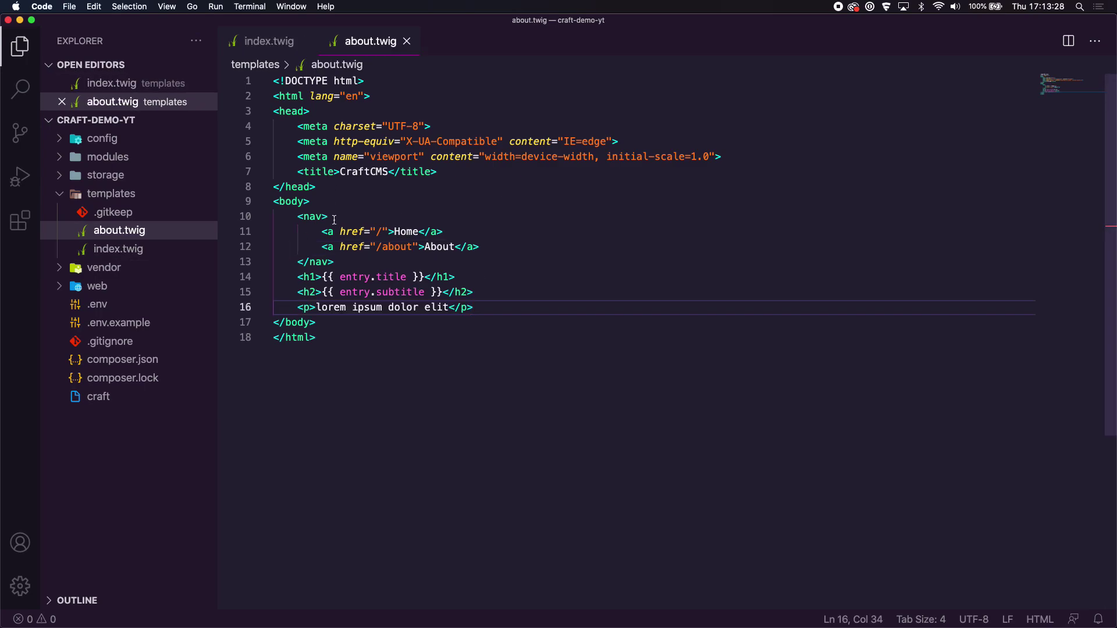
key("ctrl+Tab")
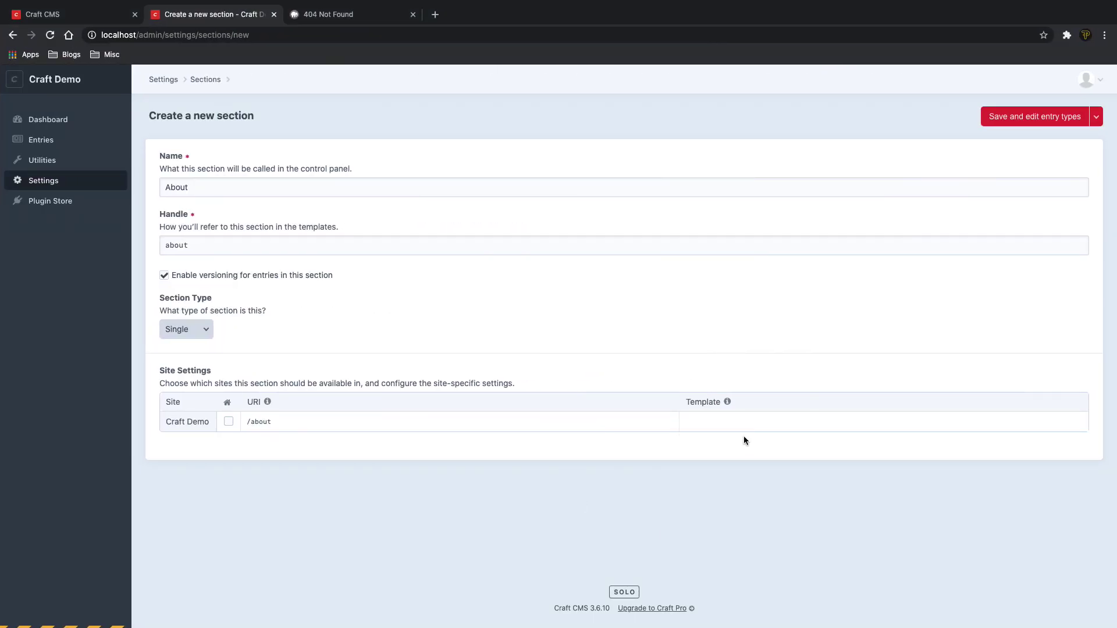
Set the About section's template to index and save the section.
left_click(741, 421)
left_click(731, 460)
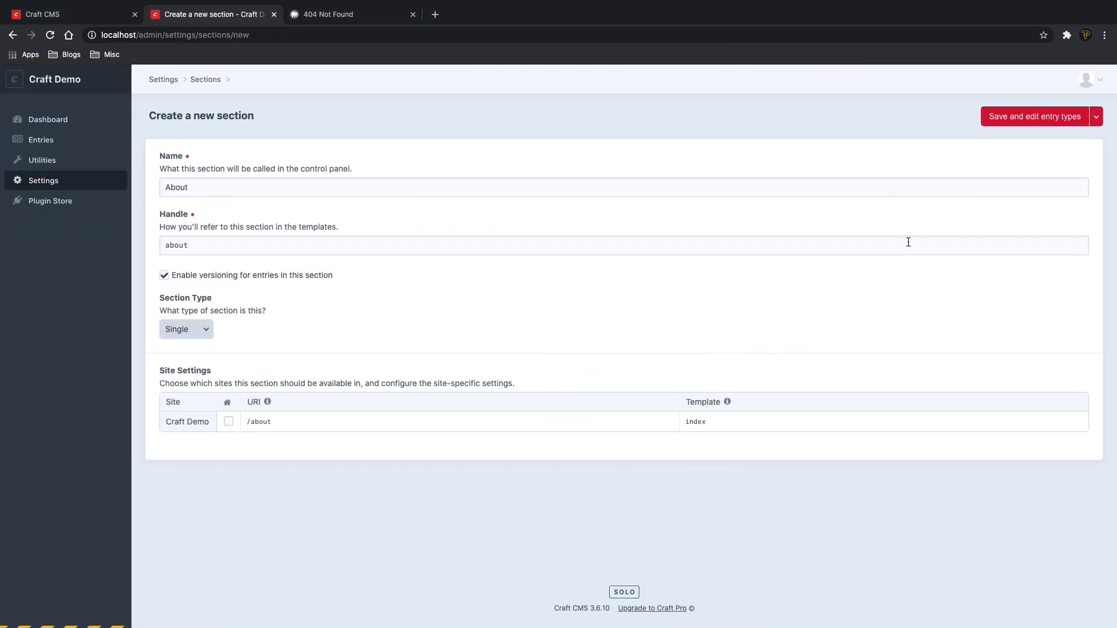
left_click(1012, 116)
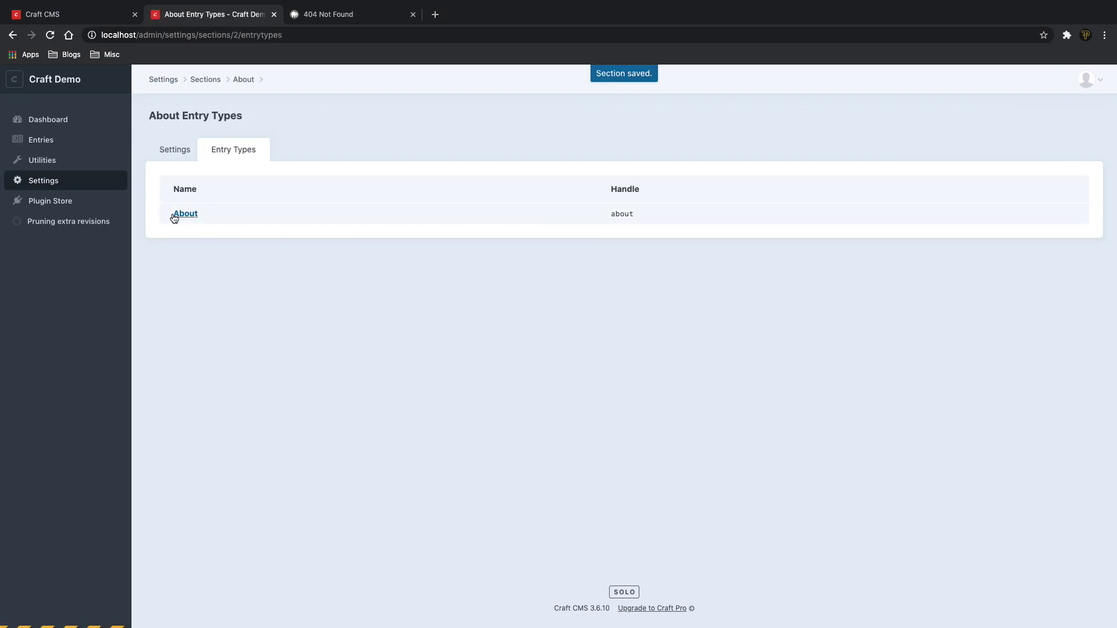
Change the About section's template from index to about and save it.
left_click(186, 150)
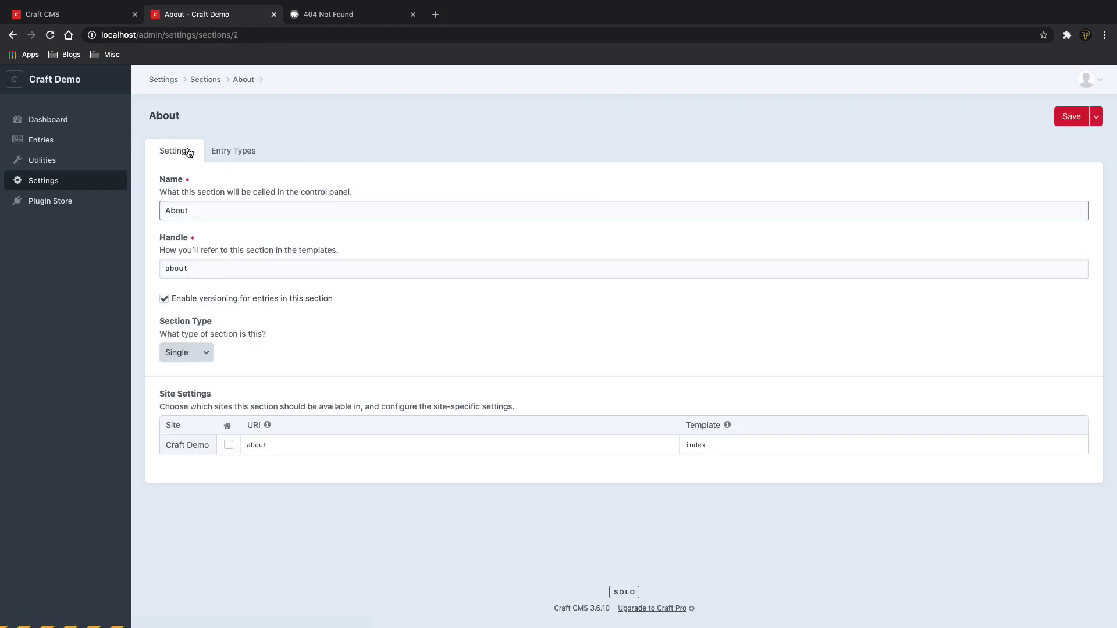
left_click(724, 441)
double_click(722, 446)
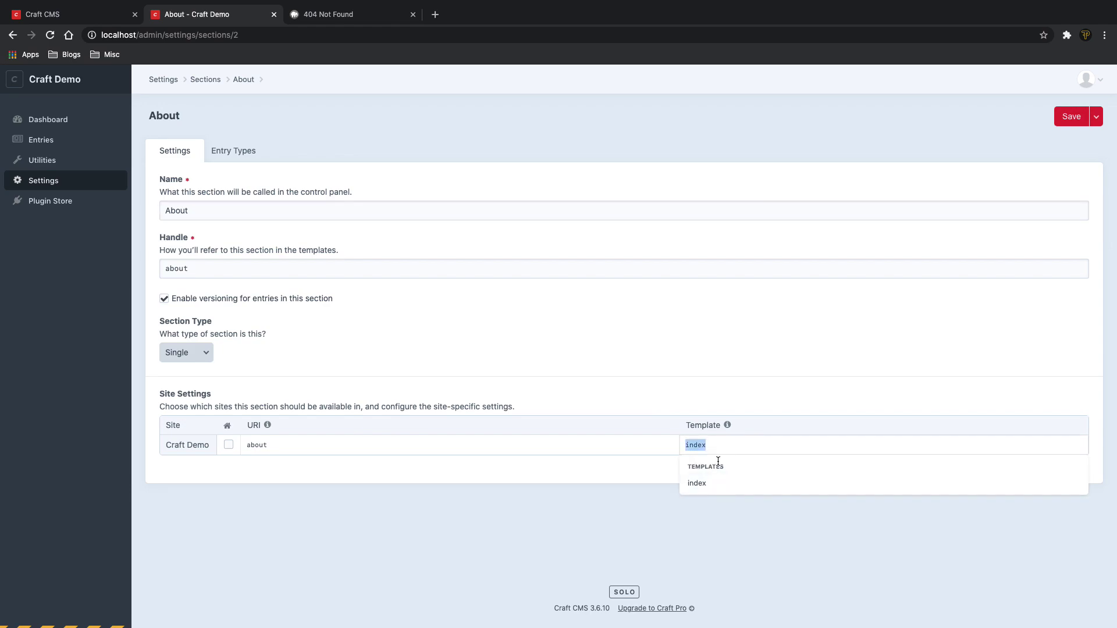
type("ab")
left_click(696, 485)
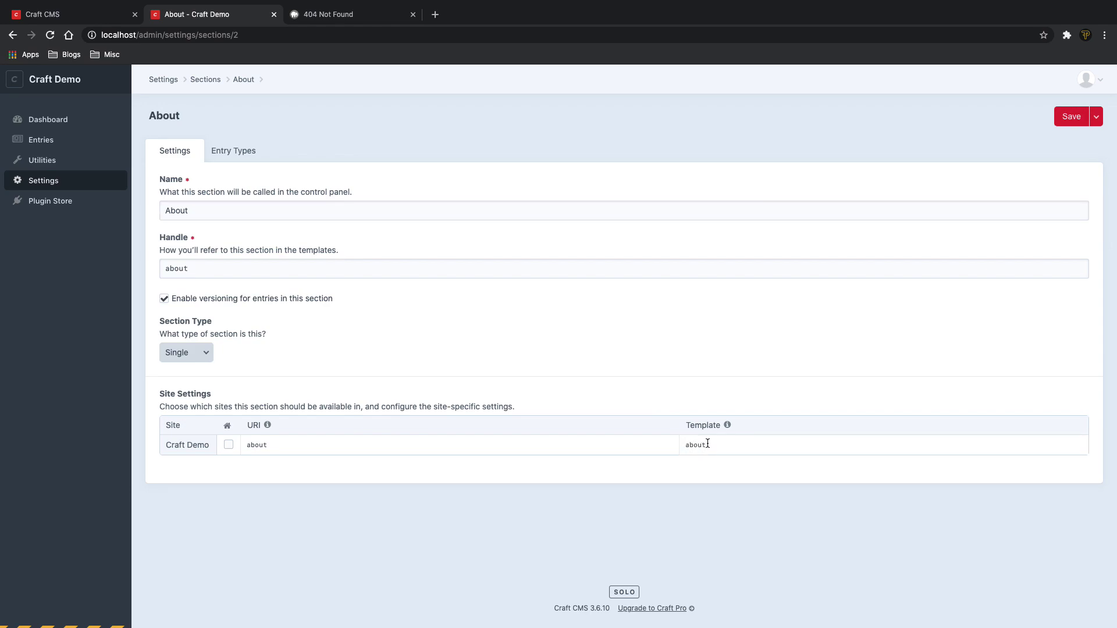
left_click(1072, 116)
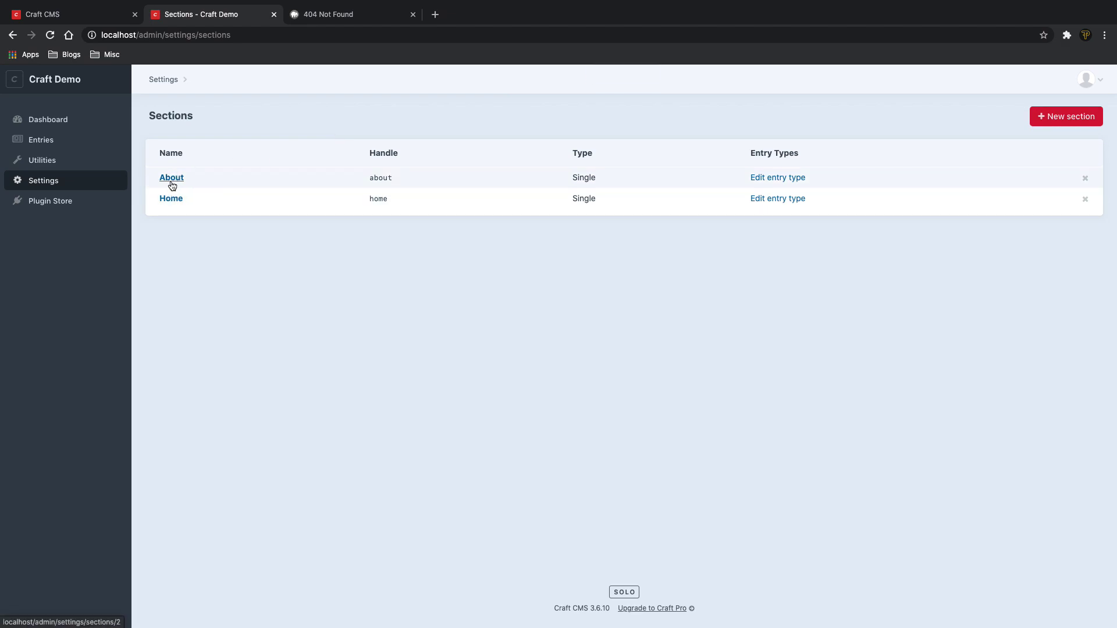
Add the Subtitle field below Title in the About entry type's Content tab and save.
left_click(766, 178)
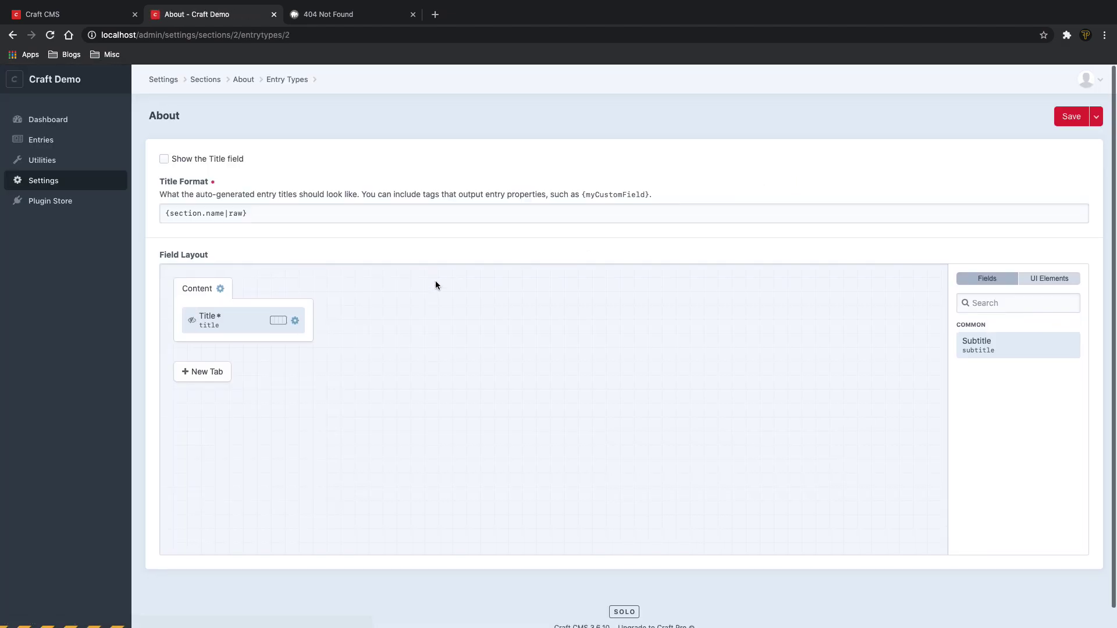
left_click_drag(1017, 356, 285, 349)
left_click(1073, 117)
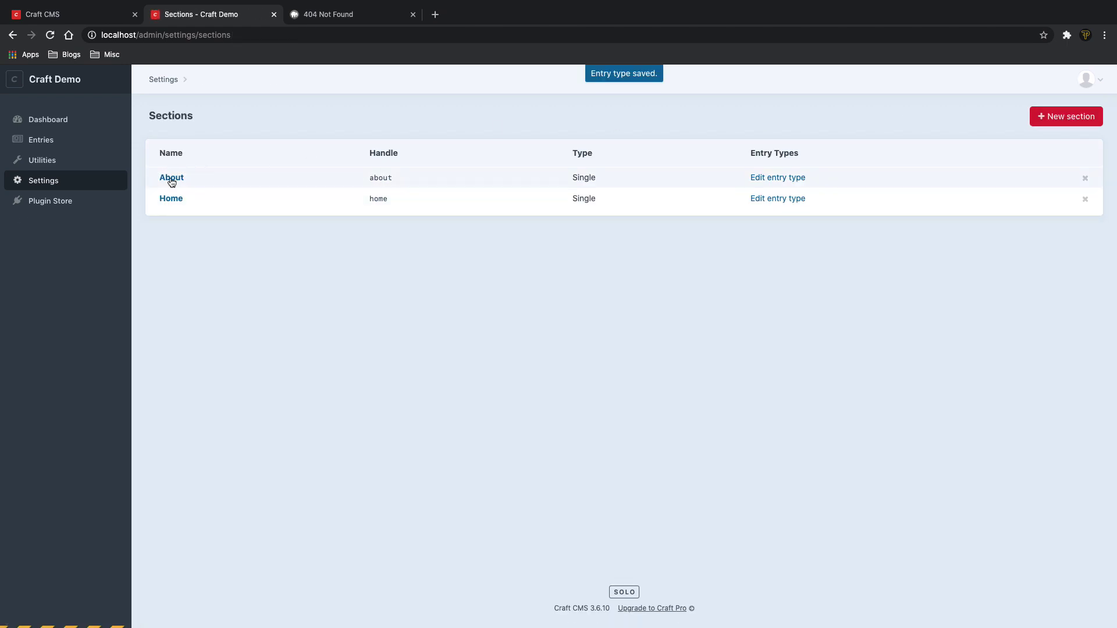
Reload localhost/about to confirm the About heading and lorem ipsum paragraph appear.
left_click(309, 15)
left_click(50, 35)
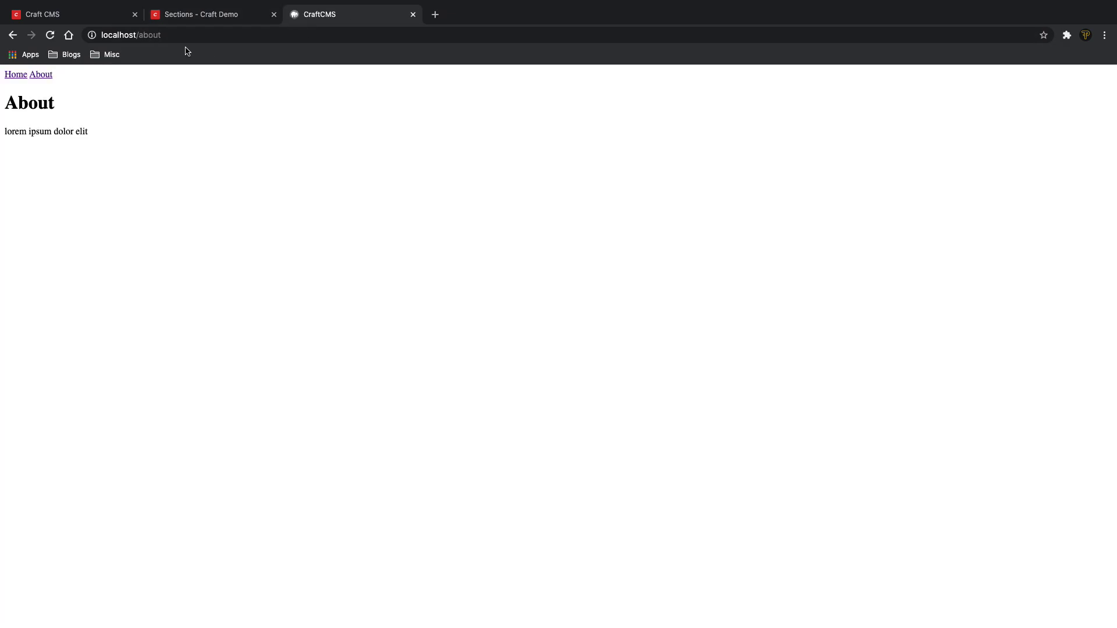
mouse_move(32, 118)
left_mouse_down()
mouse_move(67, 131)
mouse_move(39, 103)
mouse_move(26, 103)
mouse_move(79, 130)
mouse_move(30, 104)
left_mouse_up()
left_click(111, 130)
left_click(23, 104)
left_click(82, 129)
left_click(30, 104)
left_click(210, 17)
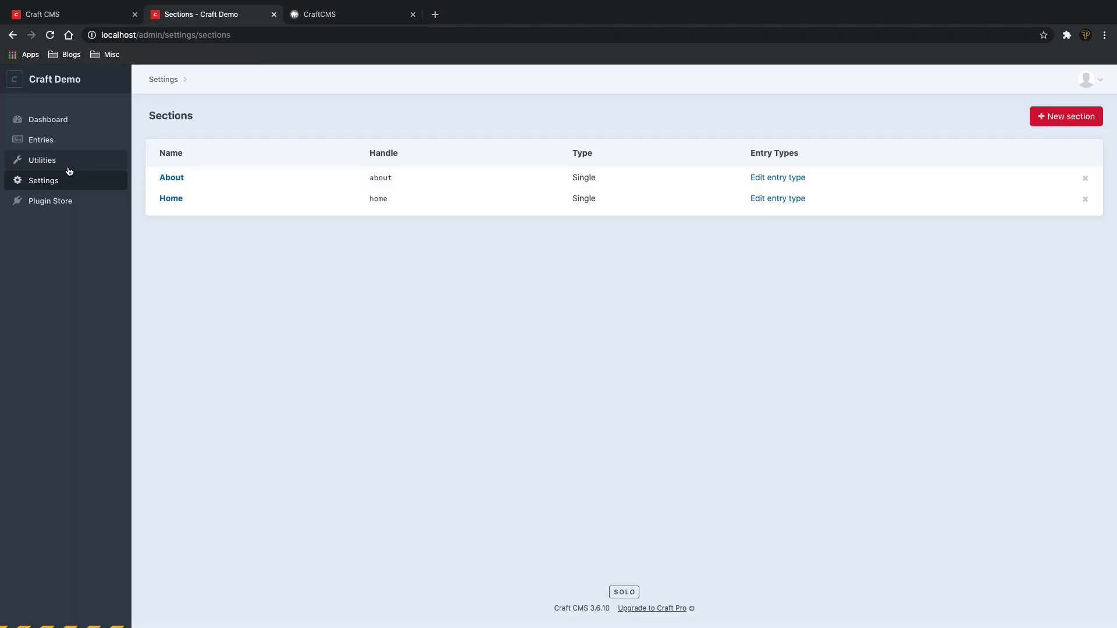
Enter 'Our about subtitle' as the About single entry's subtitle and save the entry.
left_click(49, 142)
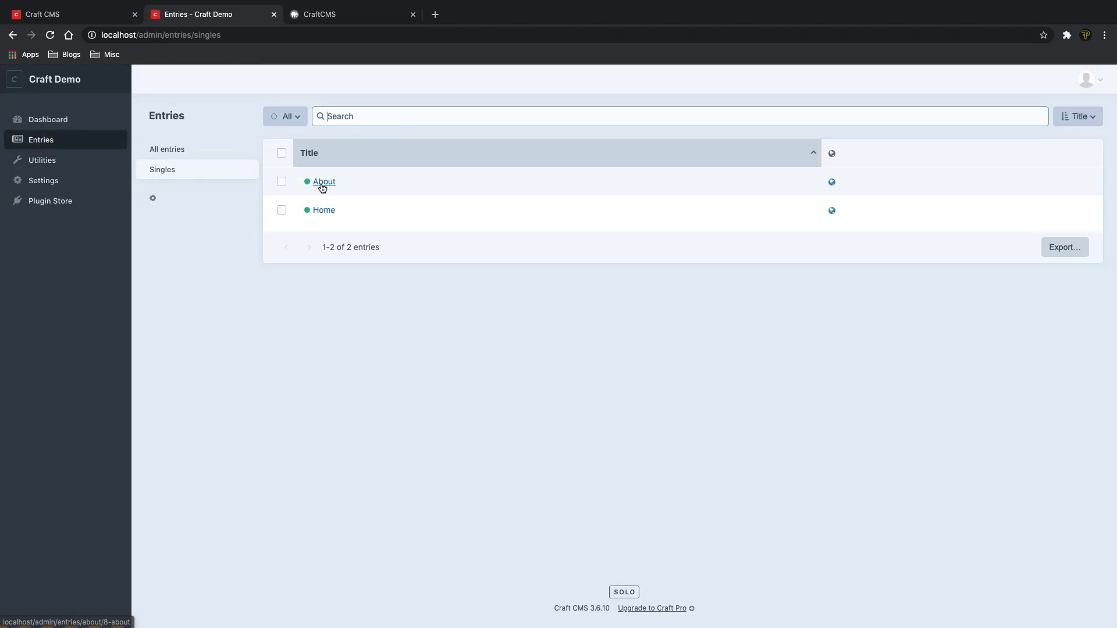
left_click(324, 183)
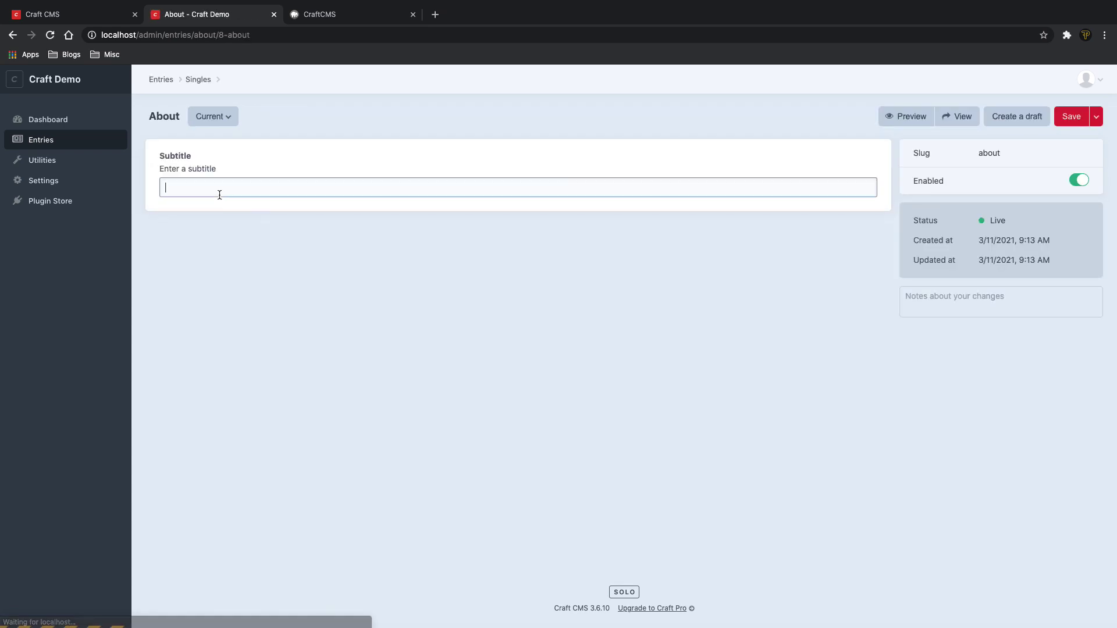
type("Our about subtitle")
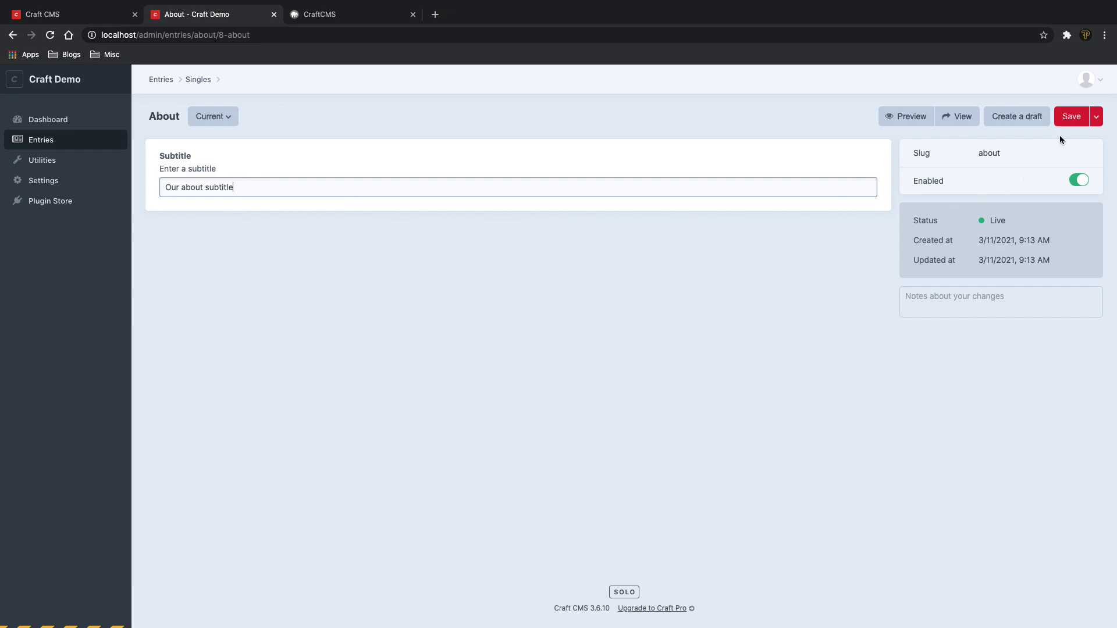
left_click(1070, 118)
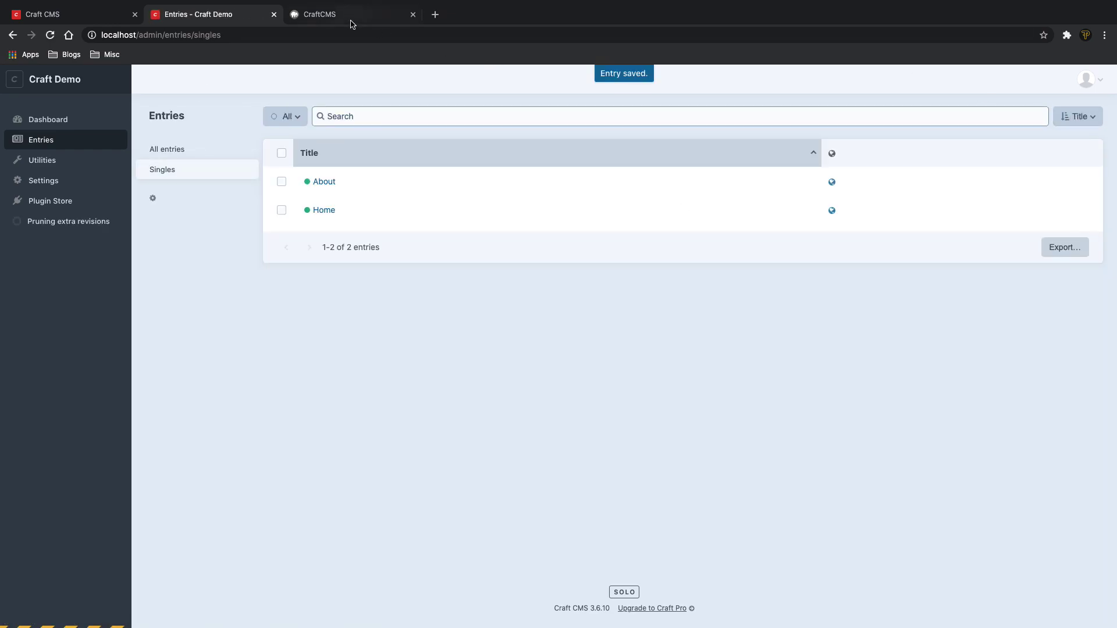
left_click(350, 17)
Reload localhost/about to confirm 'Our about subtitle' and the lorem paragraph render.
key("super+r")
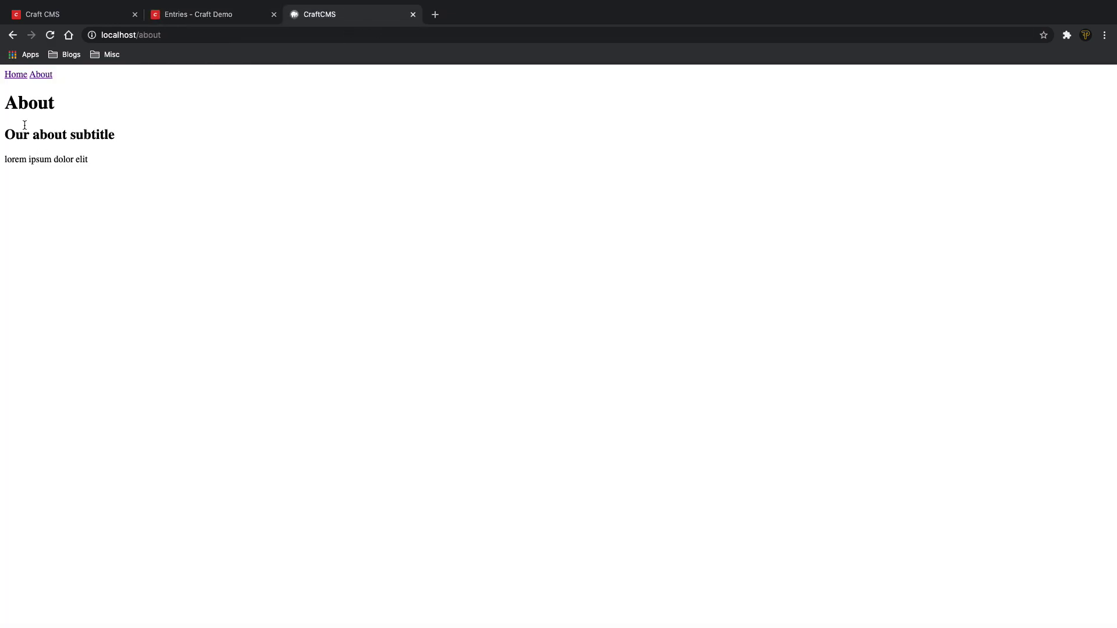
left_click_drag(25, 116, 62, 168)
left_click(62, 168)
Switch between the Home and About pages via the nav links, ending on Home.
left_click(16, 75)
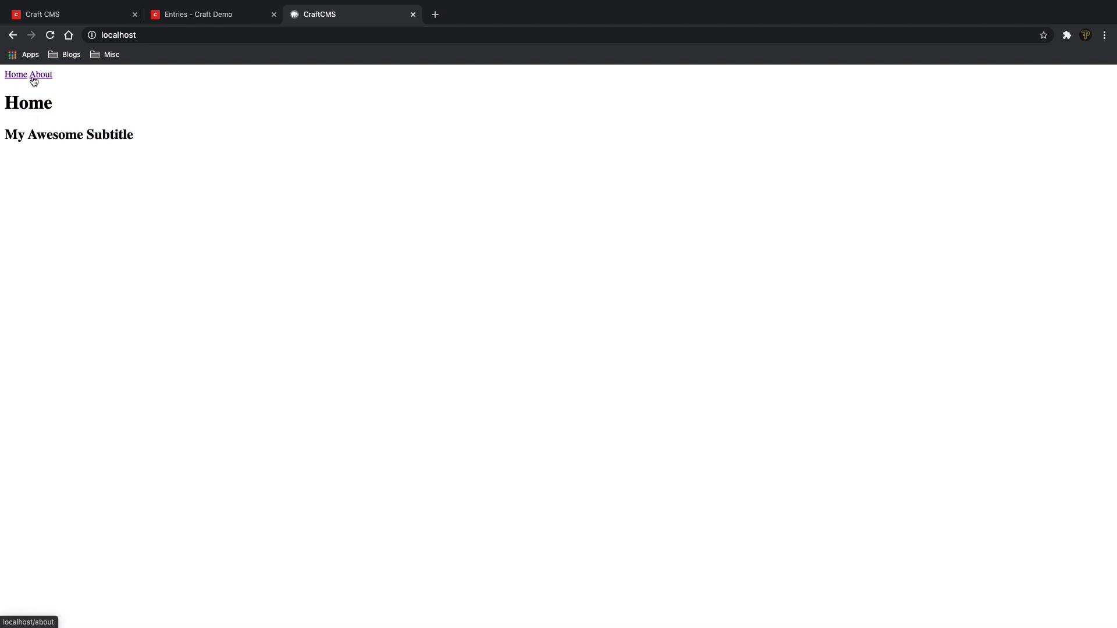
left_click(39, 77)
left_click(17, 75)
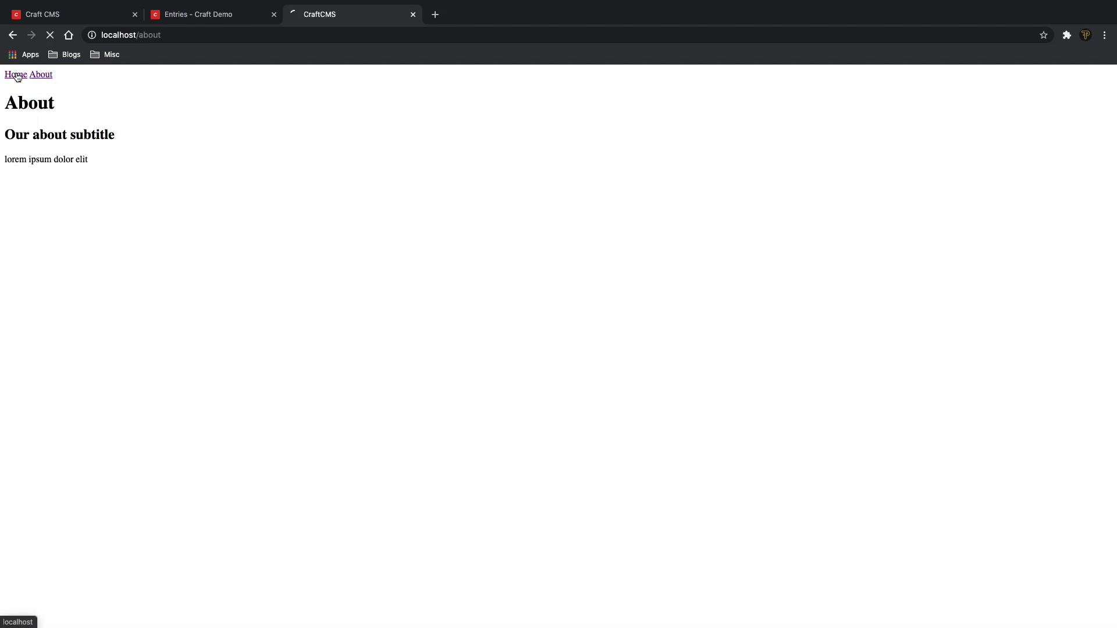
left_click(40, 77)
left_click(17, 77)
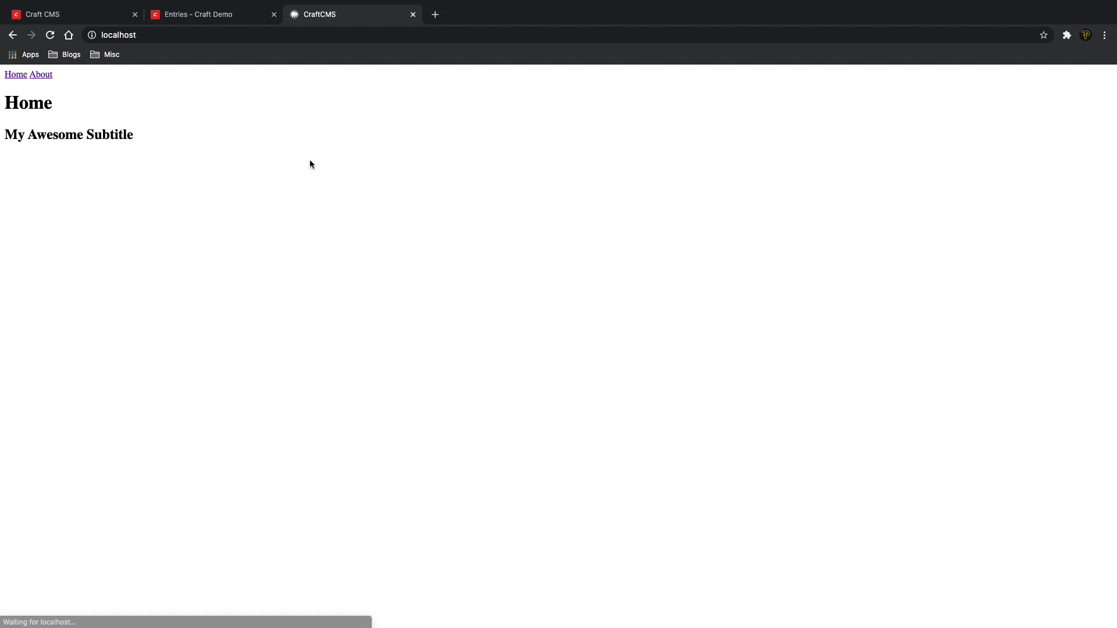